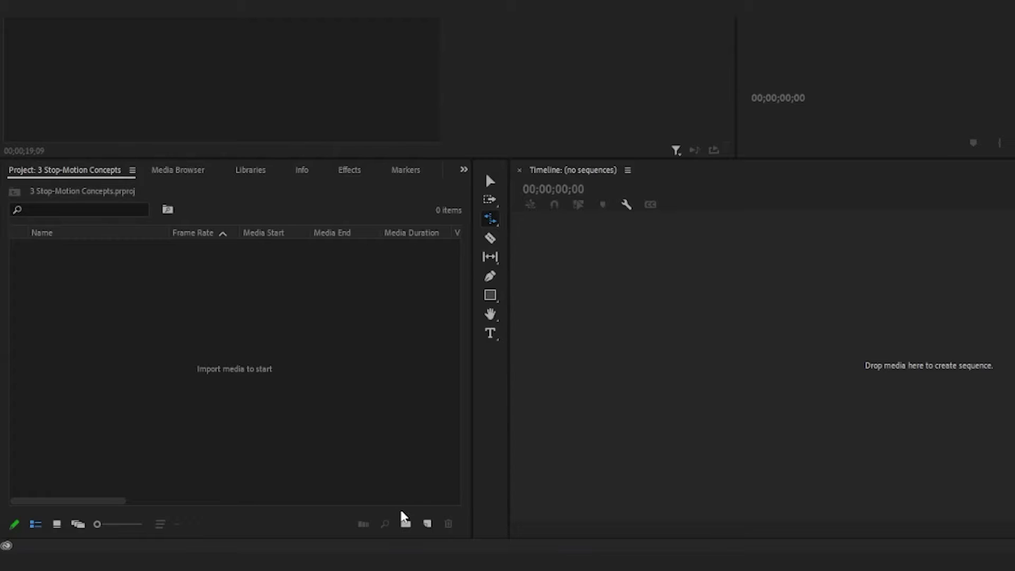
- Create a bin named Bar Bounce in the project
{"action": "left_click", "coordinate": [406, 523]}
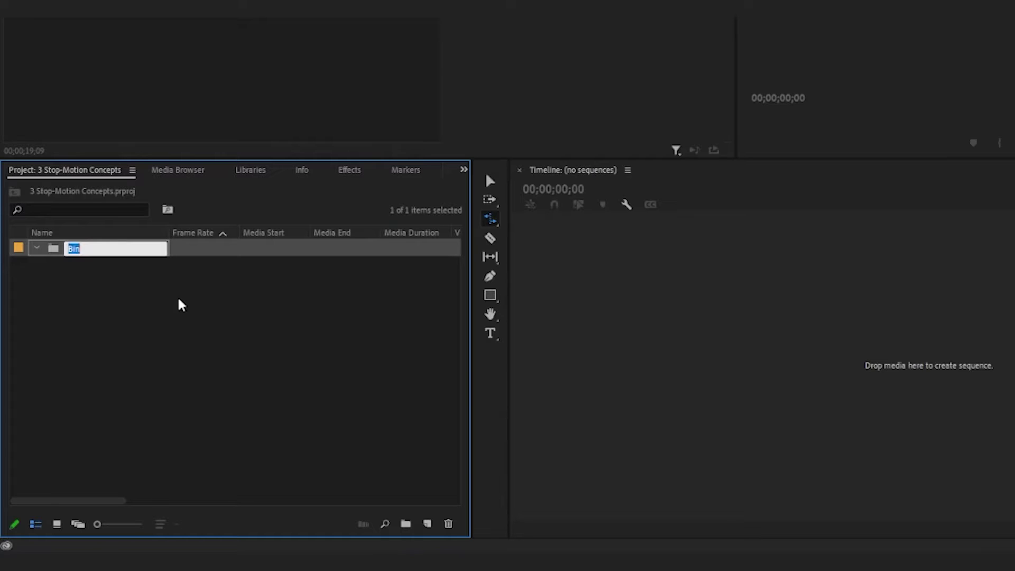
{"action": "type", "text": "Bar Bound"}
{"action": "type", "text": "e"}
{"action": "left_click", "coordinate": [209, 345]}
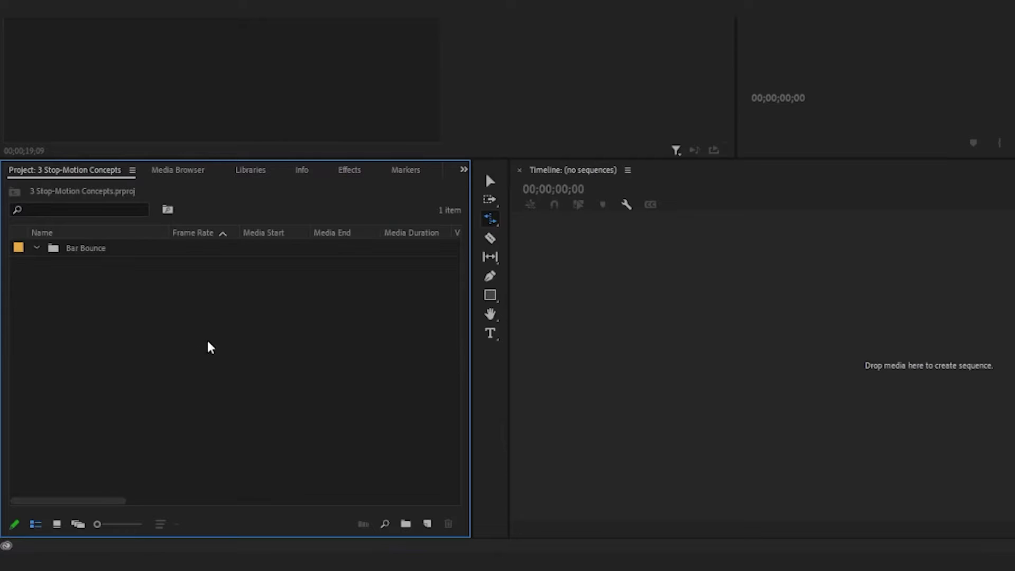
- Create two more project bins named Kids Bars and Kombucha
{"action": "left_click", "coordinate": [406, 524]}
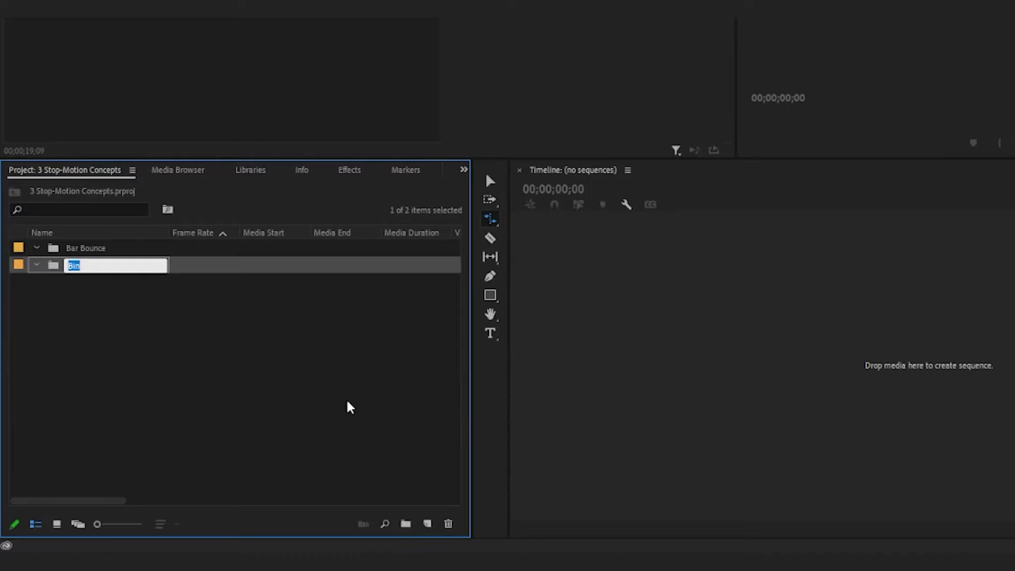
{"action": "type", "text": "Kids Bars"}
{"action": "left_click", "coordinate": [200, 308]}
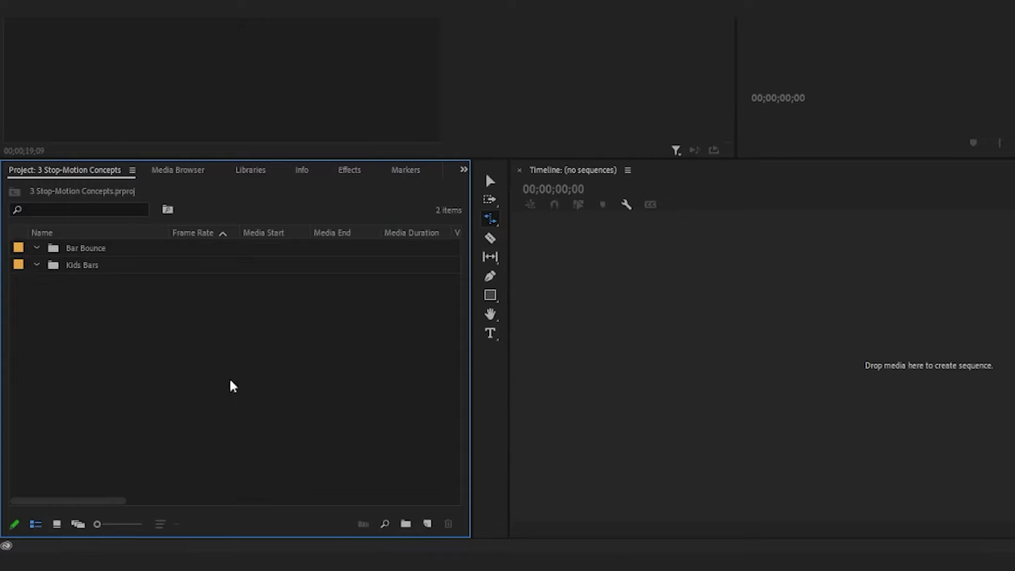
{"action": "left_click", "coordinate": [405, 523]}
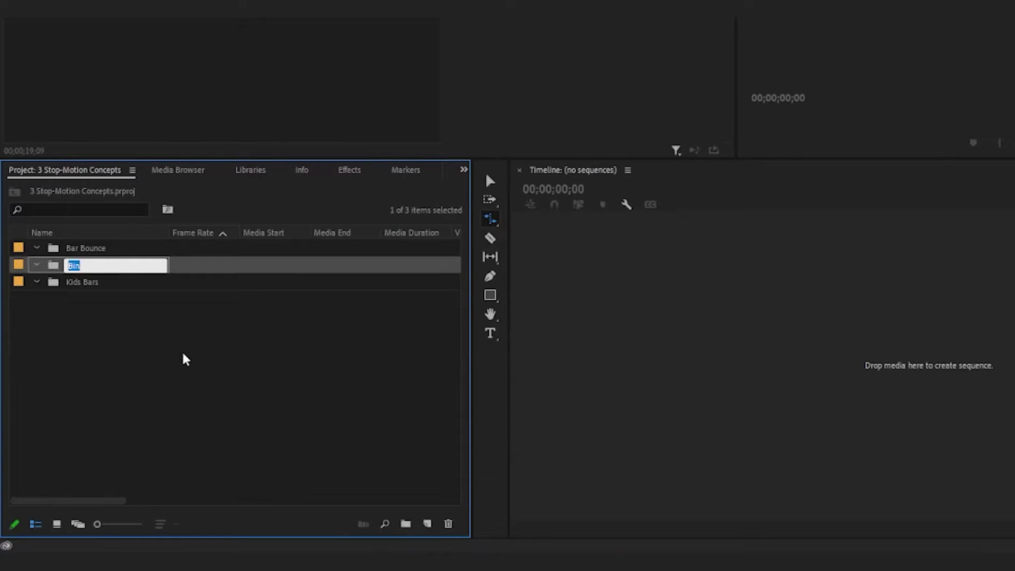
{"action": "type", "text": "Kombucha"}
{"action": "key", "text": "Tab"}
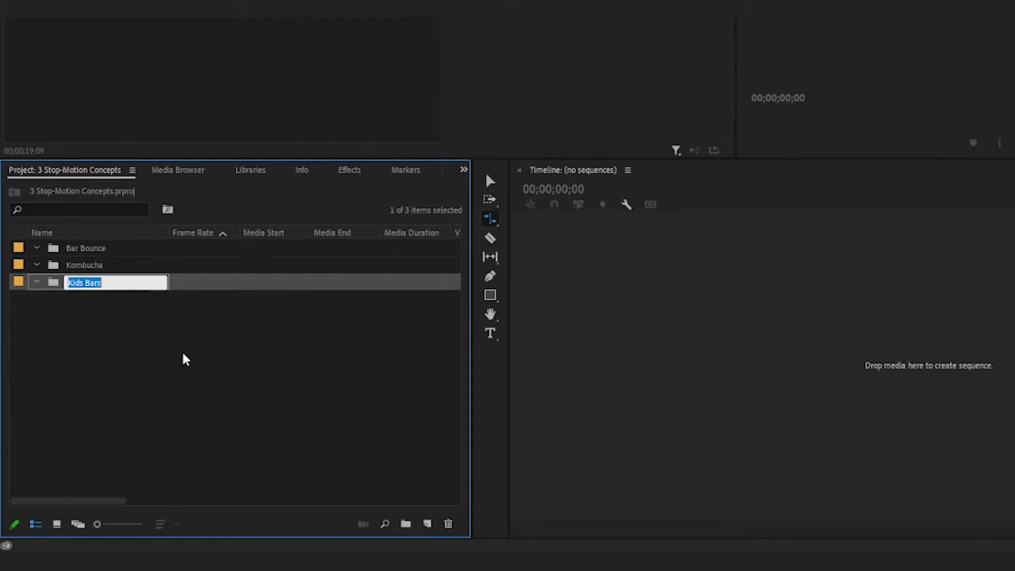
{"action": "left_click", "coordinate": [408, 362]}
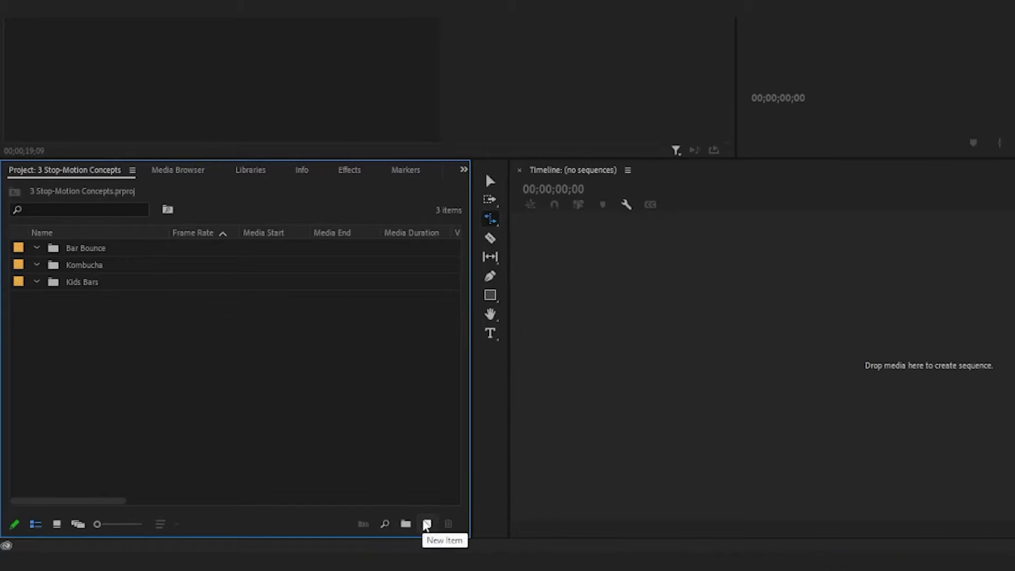
- Create a vertical 1080x1920, 29.97 fps sequence named Bar Bounce and move it into the Bar Bounce bin
{"action": "left_click", "coordinate": [427, 524]}
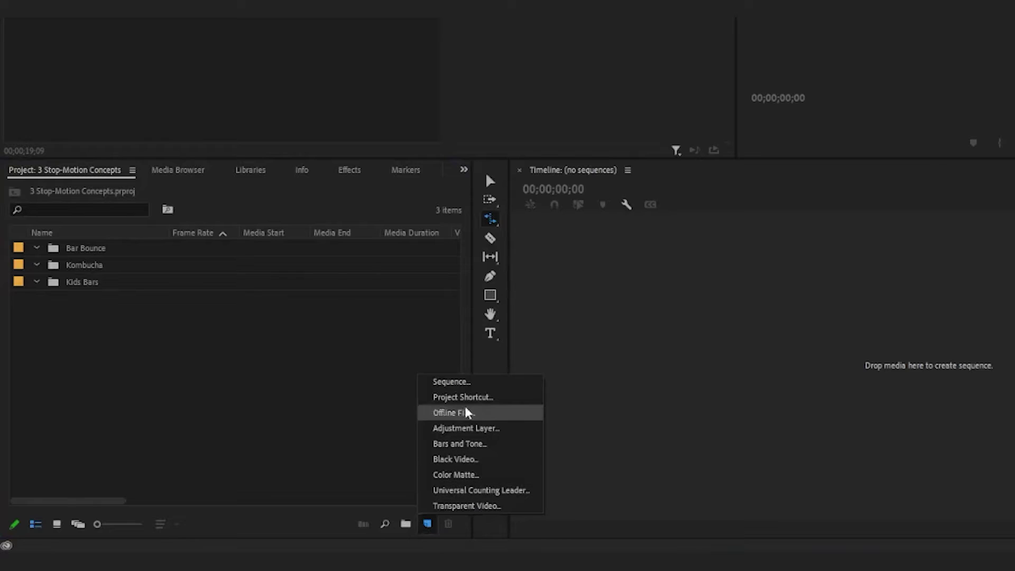
{"action": "left_click", "coordinate": [453, 385]}
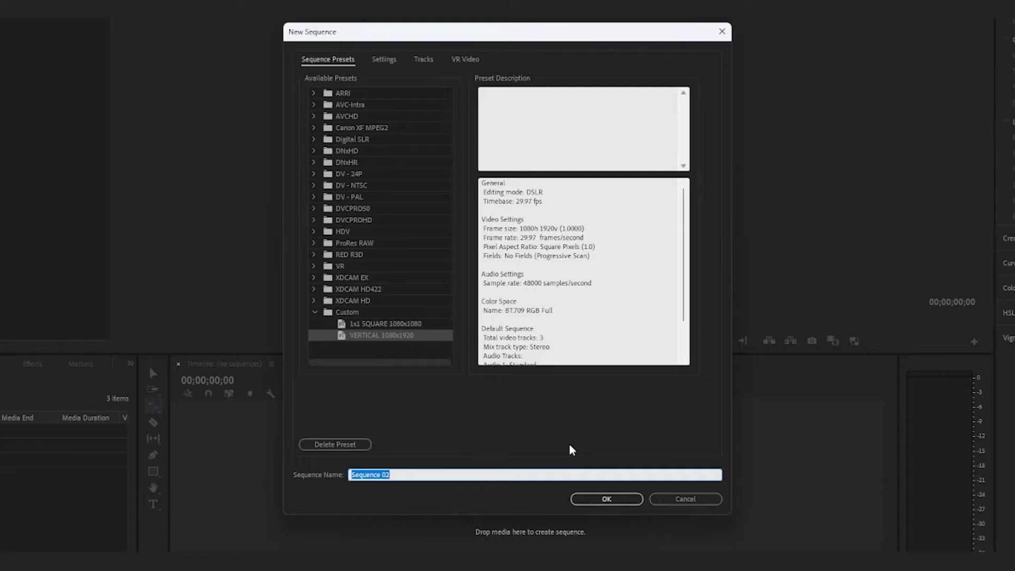
{"action": "type", "text": "Bar Bounce"}
{"action": "left_click", "coordinate": [384, 63]}
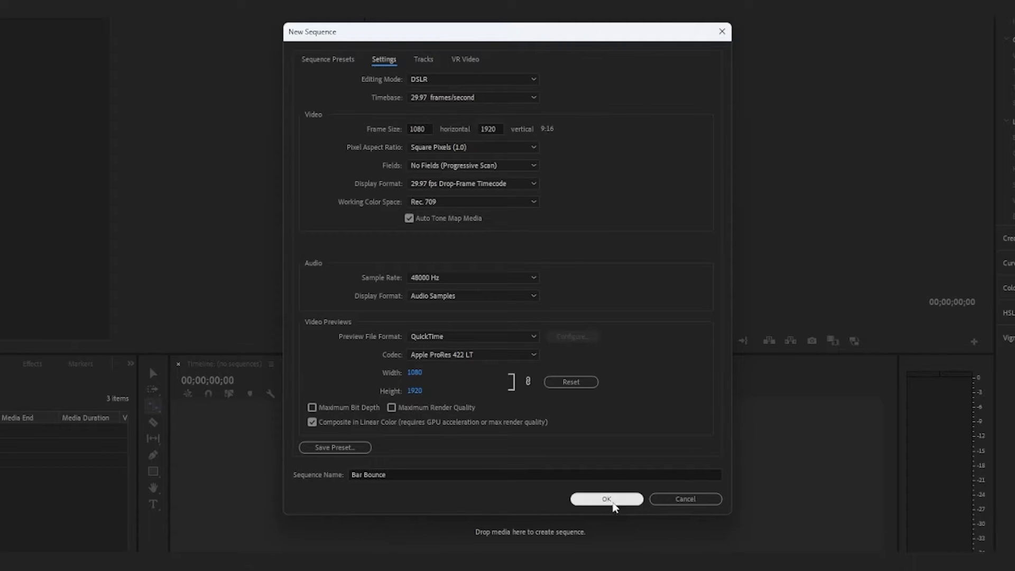
{"action": "left_click", "coordinate": [607, 500]}
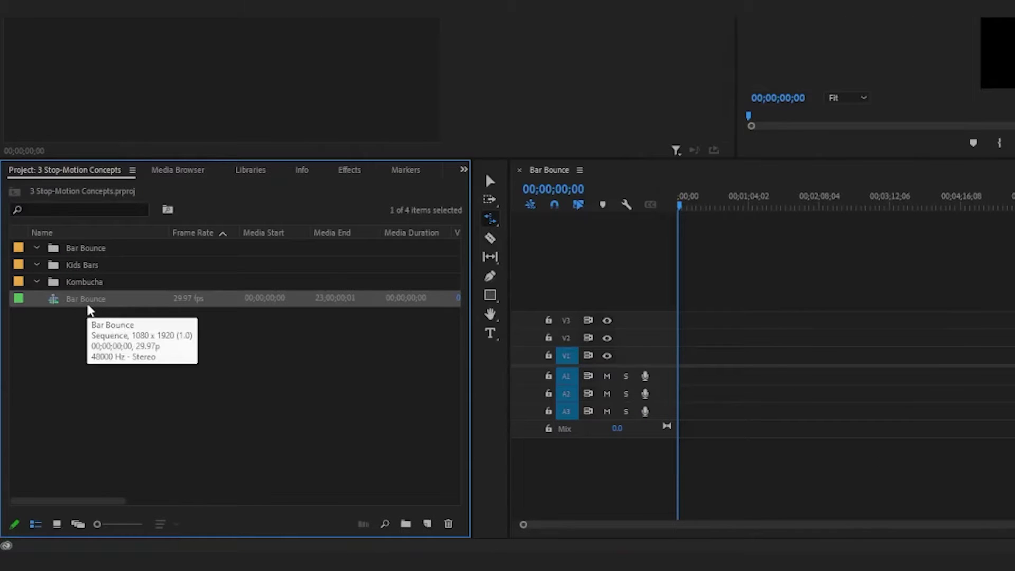
{"action": "left_click_drag", "start_coordinate": [103, 306], "coordinate": [89, 252]}
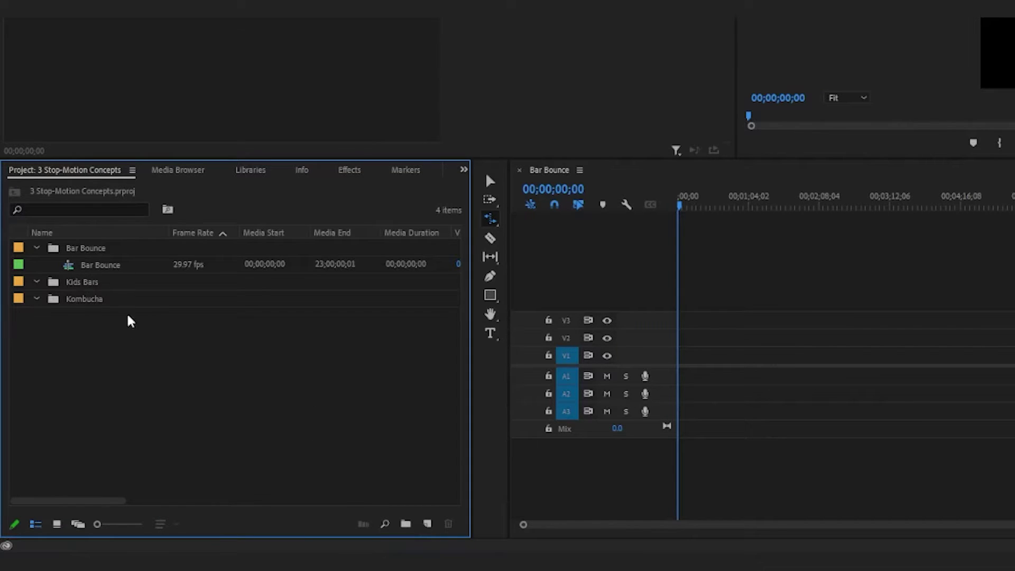
- Create a vertical sequence named Kids Bars and move it into the Kids Bars bin
{"action": "left_click", "coordinate": [428, 524]}
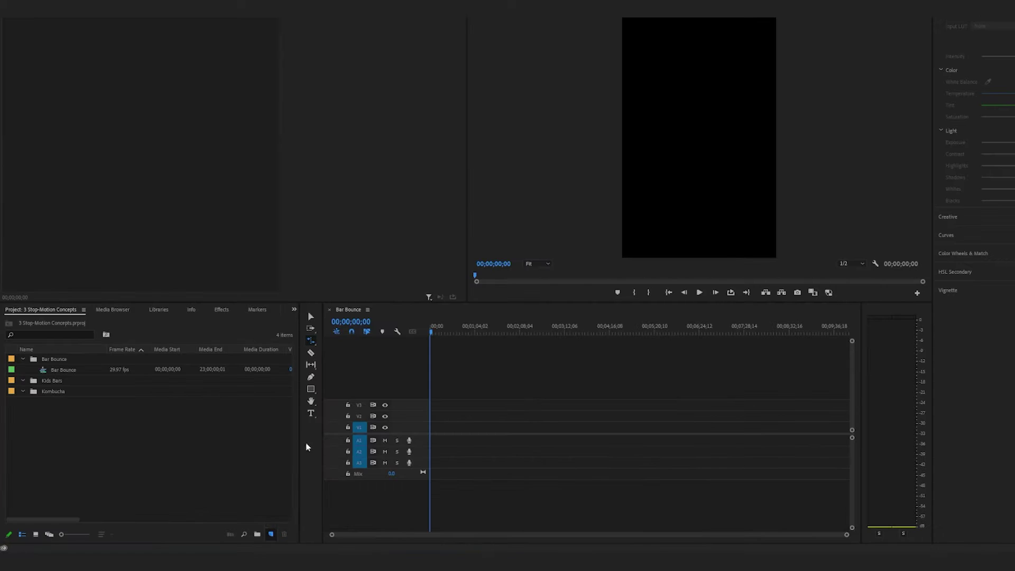
{"action": "type", "text": "Kids Bars"}
{"action": "left_click", "coordinate": [1002, 335]}
{"action": "left_click_drag", "start_coordinate": [80, 315], "coordinate": [80, 284]}
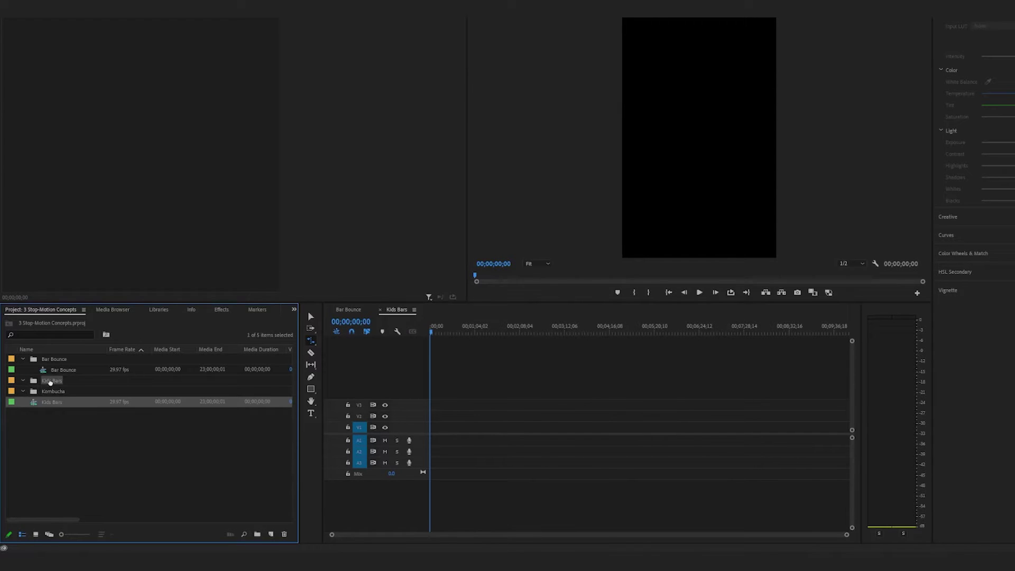
- Create a sequence named Kombucha and place it in the Kombucha bin
{"action": "left_click", "coordinate": [271, 534]}
{"action": "left_click_drag", "start_coordinate": [50, 381], "coordinate": [52, 403]}
{"action": "left_click", "coordinate": [280, 444]}
{"action": "type", "text": "Kombucha"}
{"action": "left_click", "coordinate": [646, 408]}
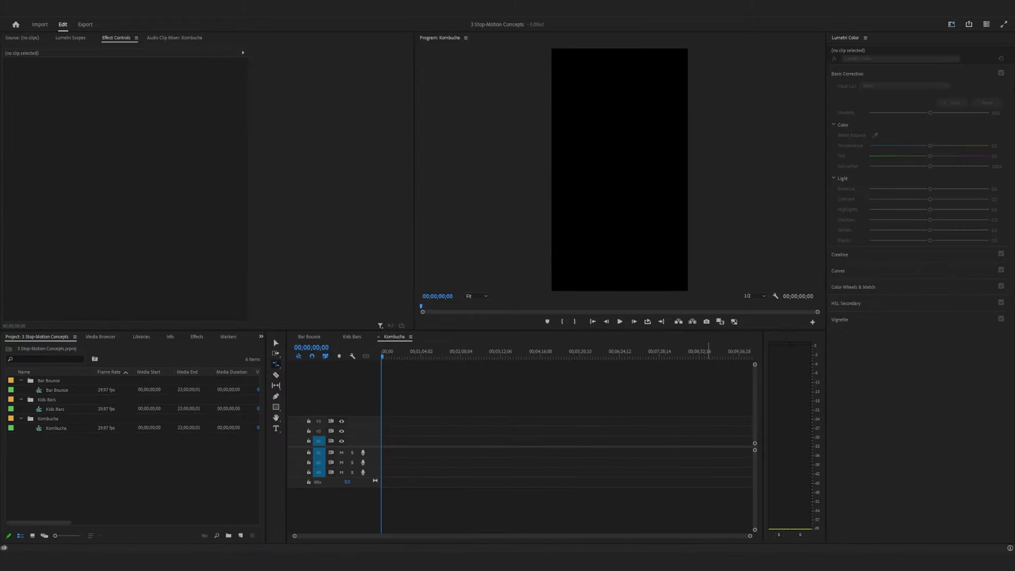
- Import the seven Bar Bounce JPG images into the Bar Bounce bin and collapse that bin
{"action": "left_click_drag", "start_coordinate": [873, 324], "coordinate": [62, 381]}
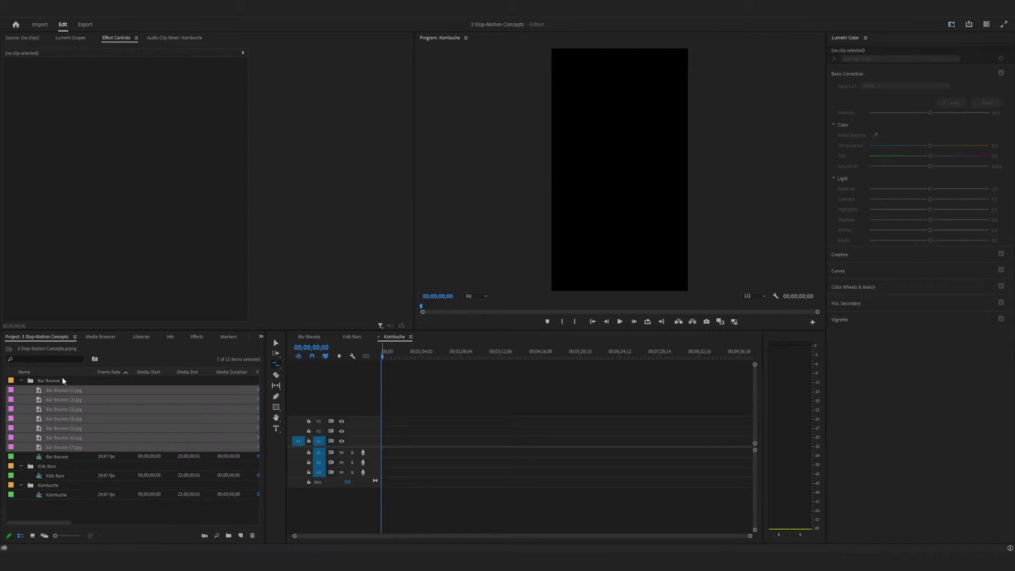
{"action": "left_click", "coordinate": [107, 503]}
{"action": "left_click", "coordinate": [22, 381]}
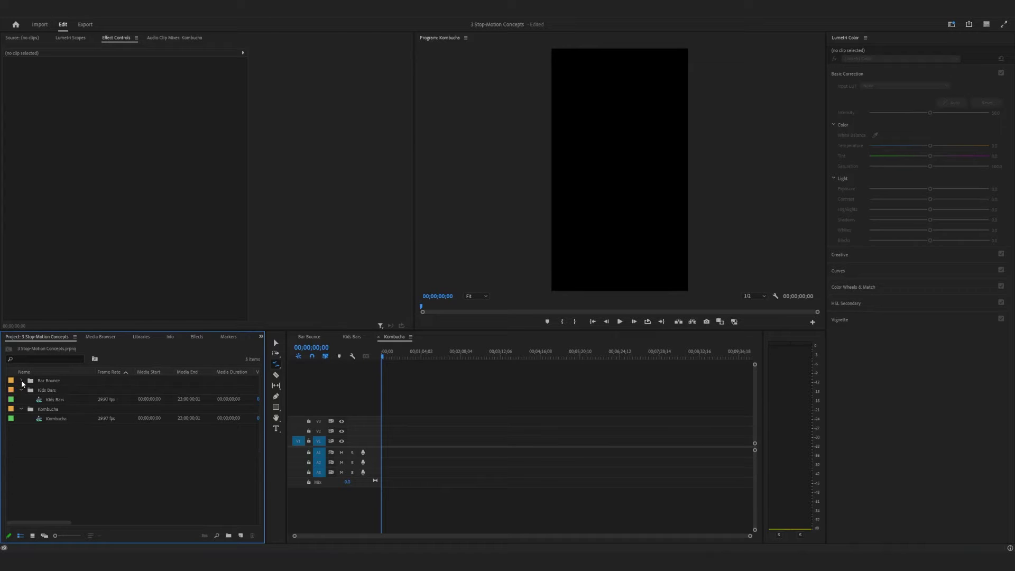
- Import the seven Kids Bars JPG images into the Kids Bars bin and collapse that bin
{"action": "left_click", "coordinate": [274, 338]}
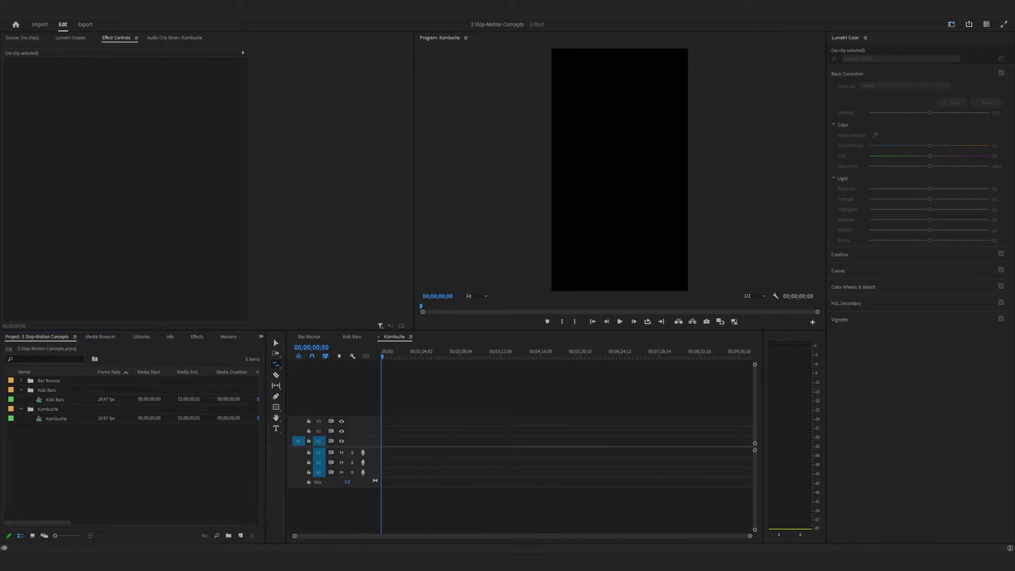
{"action": "left_click_drag", "start_coordinate": [584, 349], "coordinate": [58, 394]}
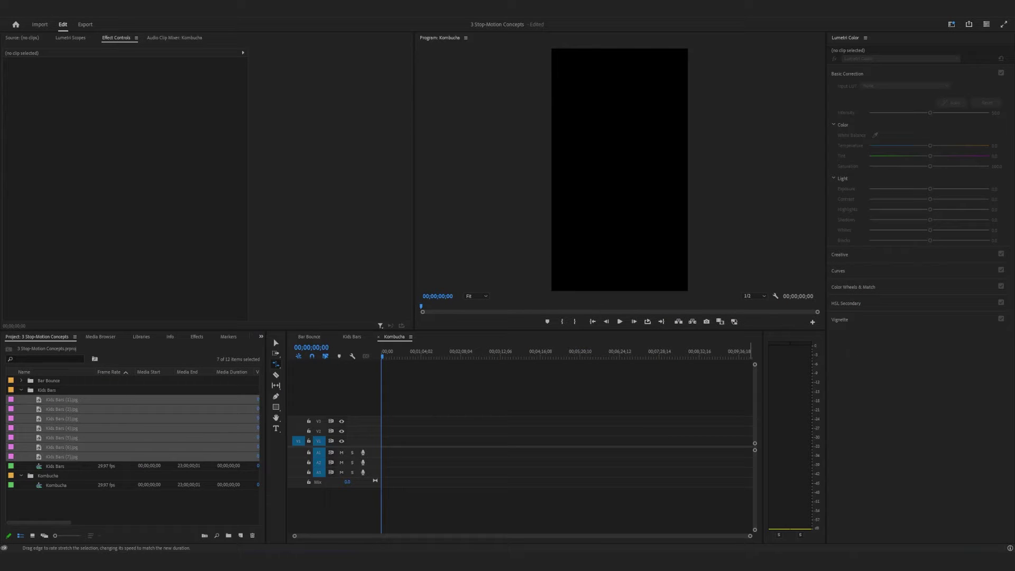
{"action": "left_click", "coordinate": [17, 388]}
{"action": "left_click", "coordinate": [21, 389]}
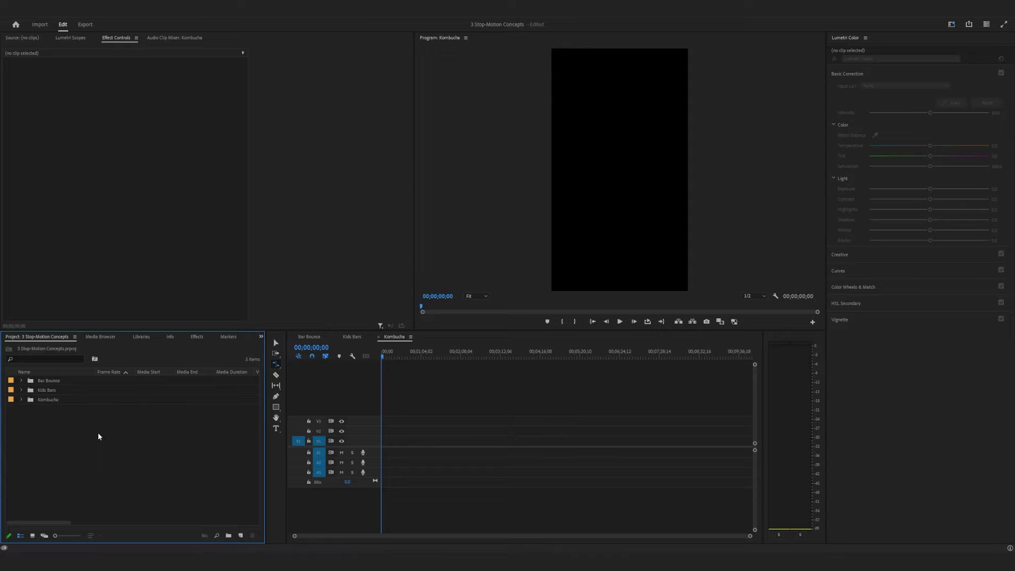
- Open the Bar Bounce sequence in the timeline and set its vertical frame size to 1350
{"action": "left_click", "coordinate": [21, 380]}
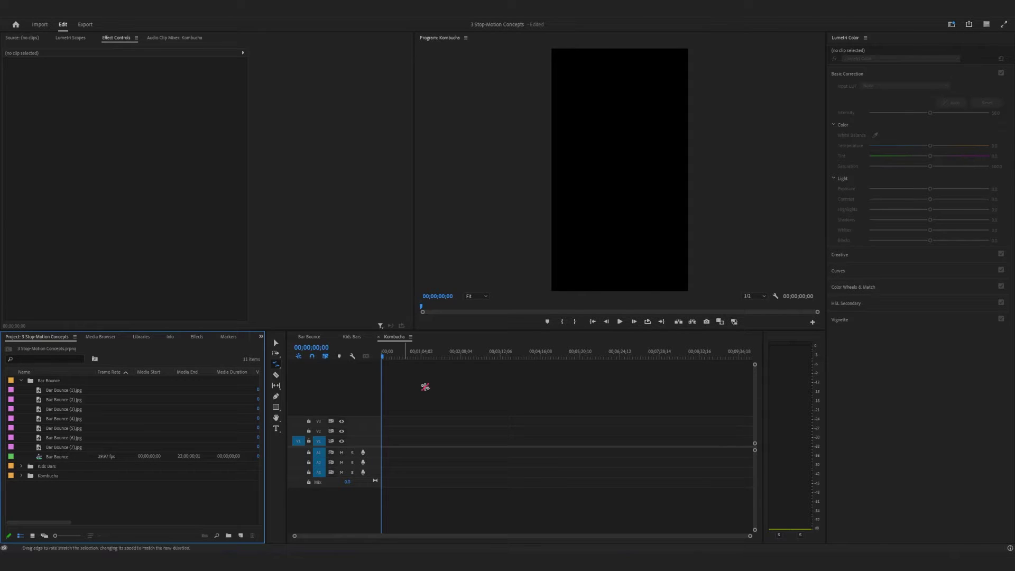
{"action": "left_click", "coordinate": [308, 337]}
{"action": "left_click", "coordinate": [276, 342]}
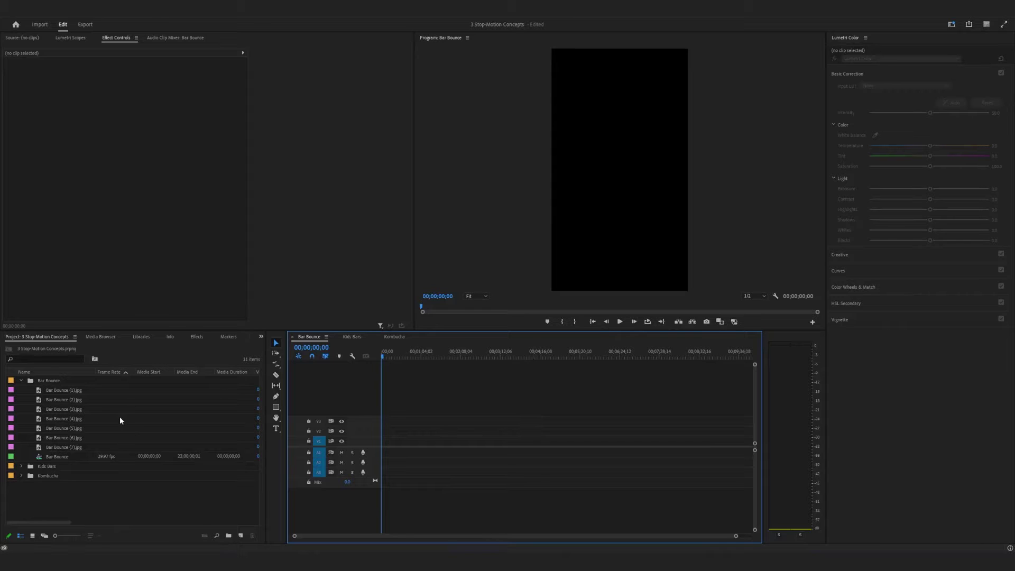
{"action": "right_click", "coordinate": [58, 457]}
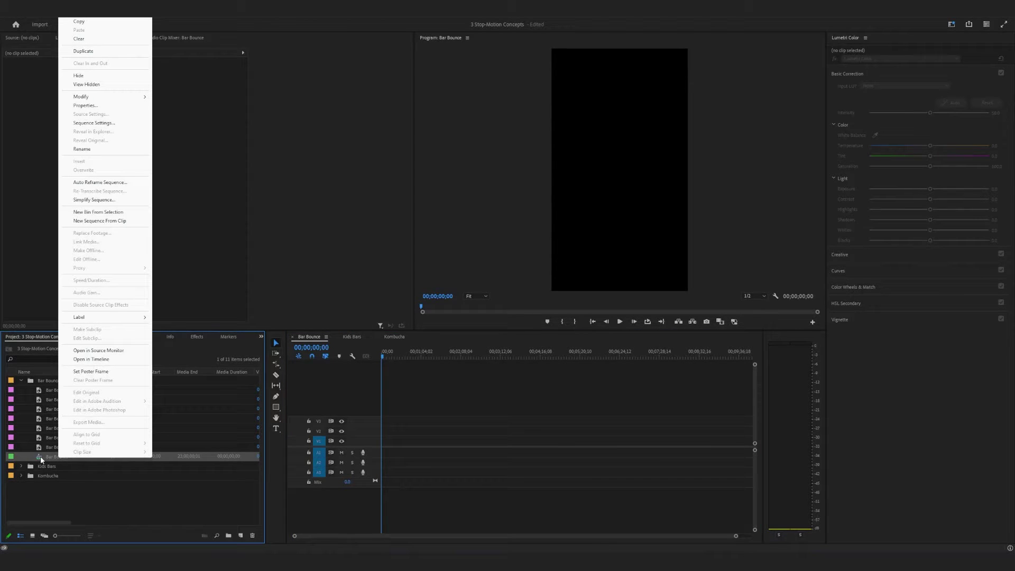
{"action": "left_click", "coordinate": [94, 123]}
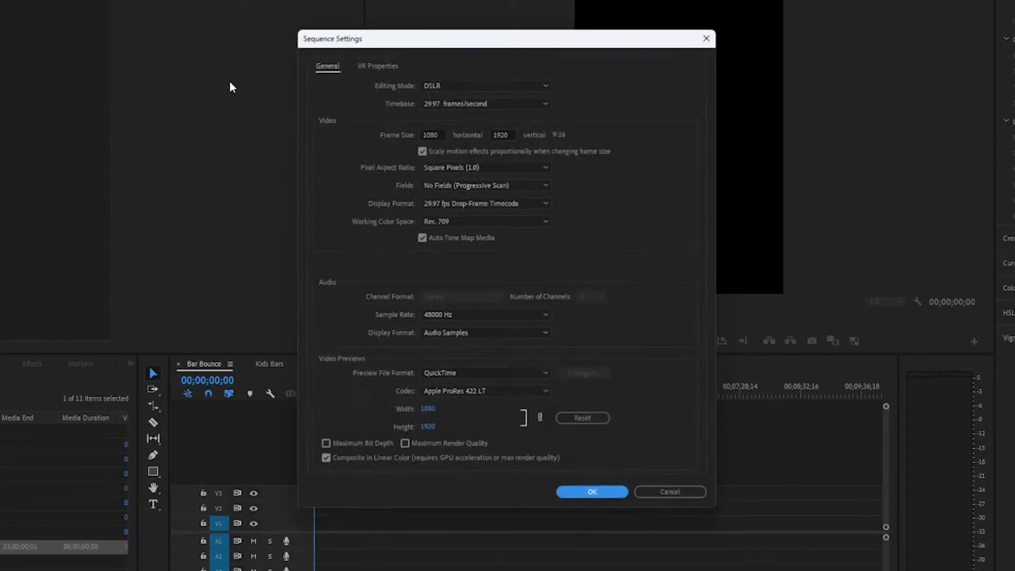
{"action": "left_click", "coordinate": [508, 134]}
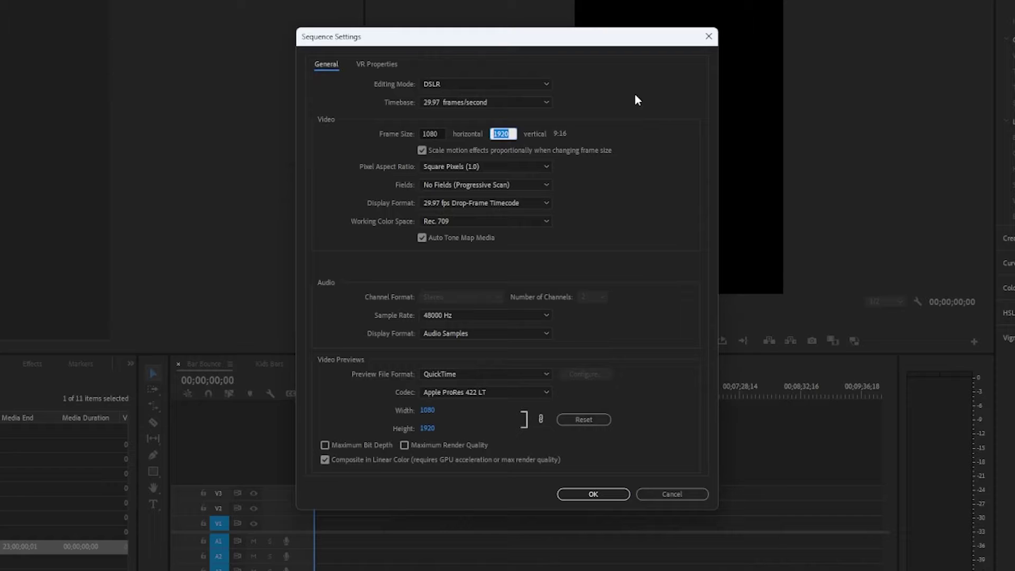
{"action": "type", "text": "1350"}
{"action": "left_click", "coordinate": [593, 495]}
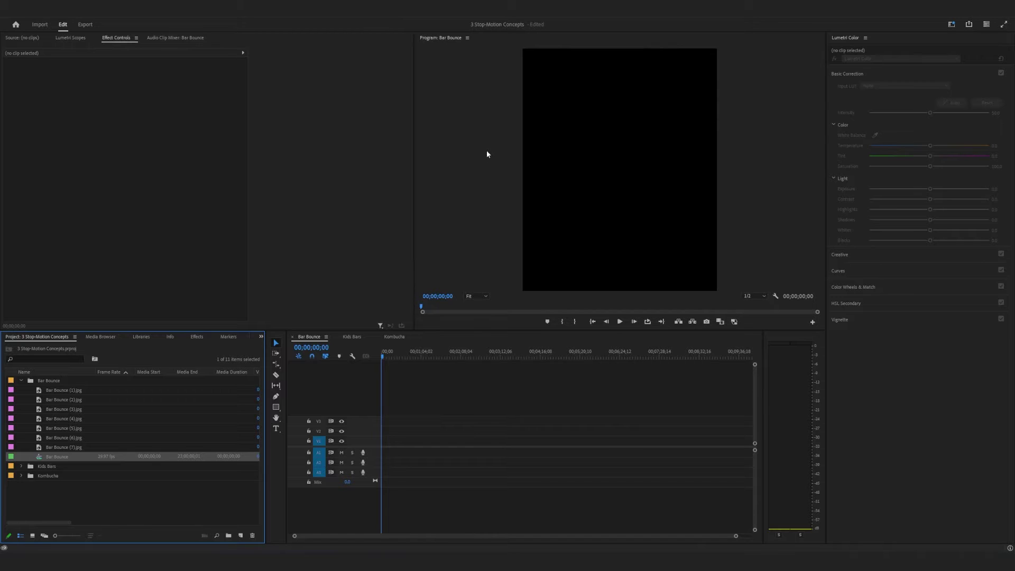
- Try placing the seven Bar Bounce images at the start of video track V1, and delete them from the timeline
{"action": "left_click", "coordinate": [62, 389]}
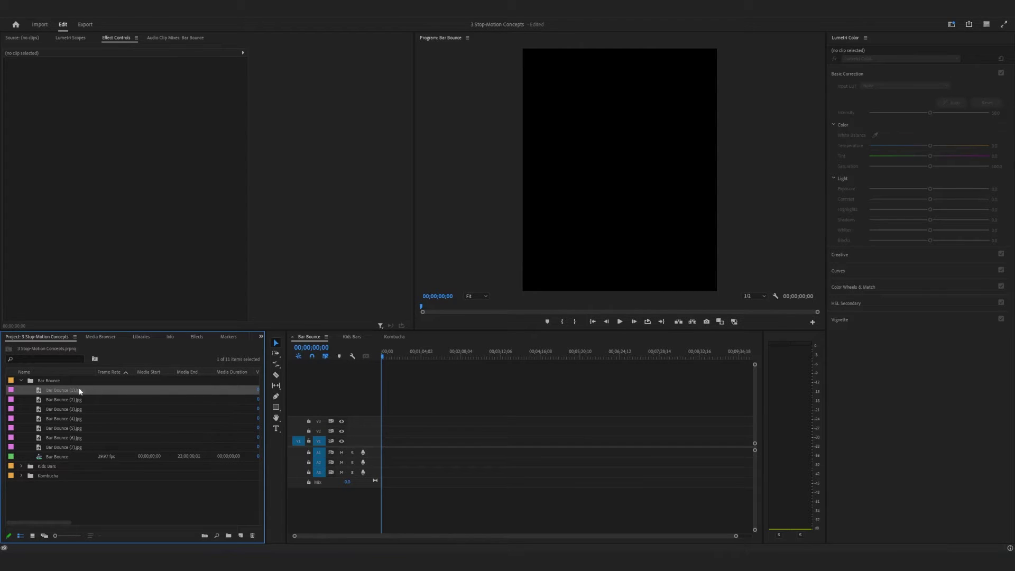
{"action": "left_click", "coordinate": [64, 447], "text": "shift"}
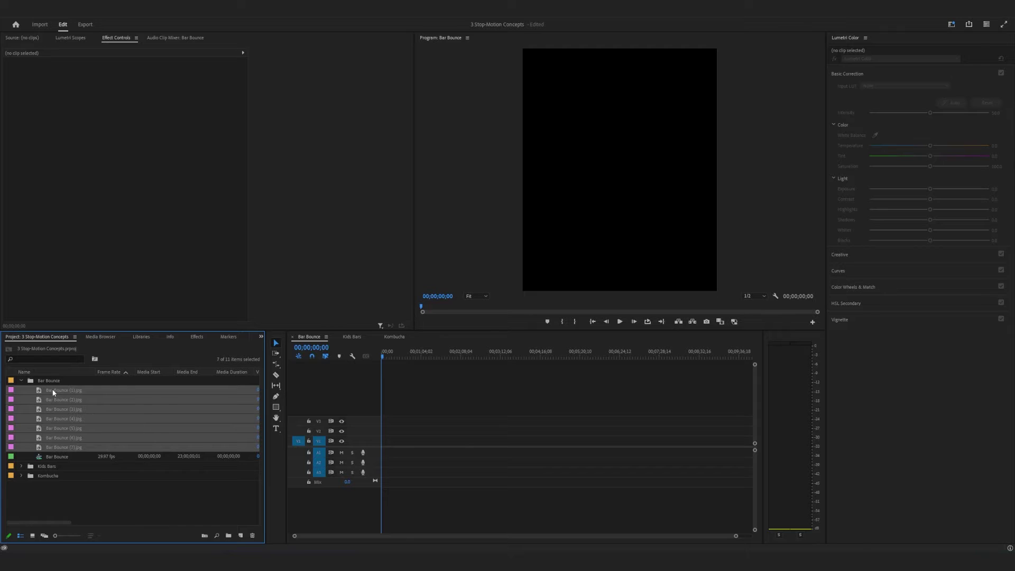
{"action": "left_click_drag", "start_coordinate": [78, 394], "coordinate": [391, 444]}
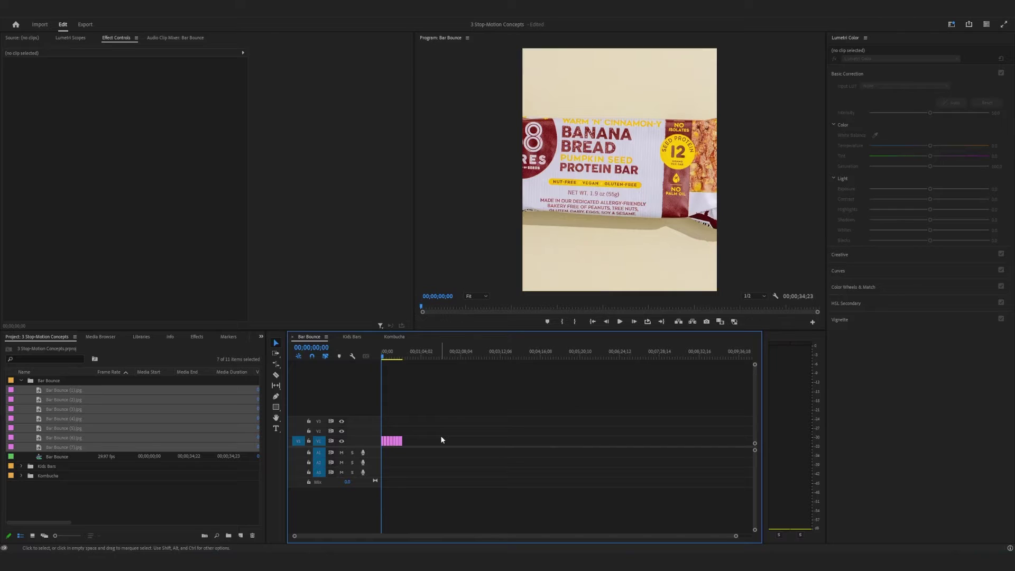
{"action": "key", "text": "ctrl+a"}
{"action": "key", "text": "Delete"}
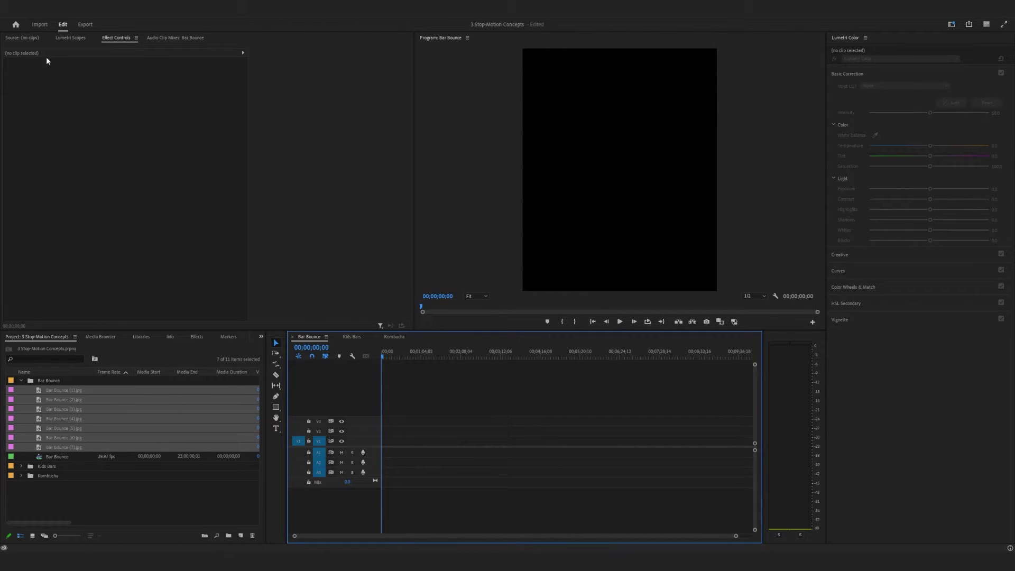
- Set the default media scaling to Set to frame size in the Media preferences
{"action": "left_click", "coordinate": [24, 17]}
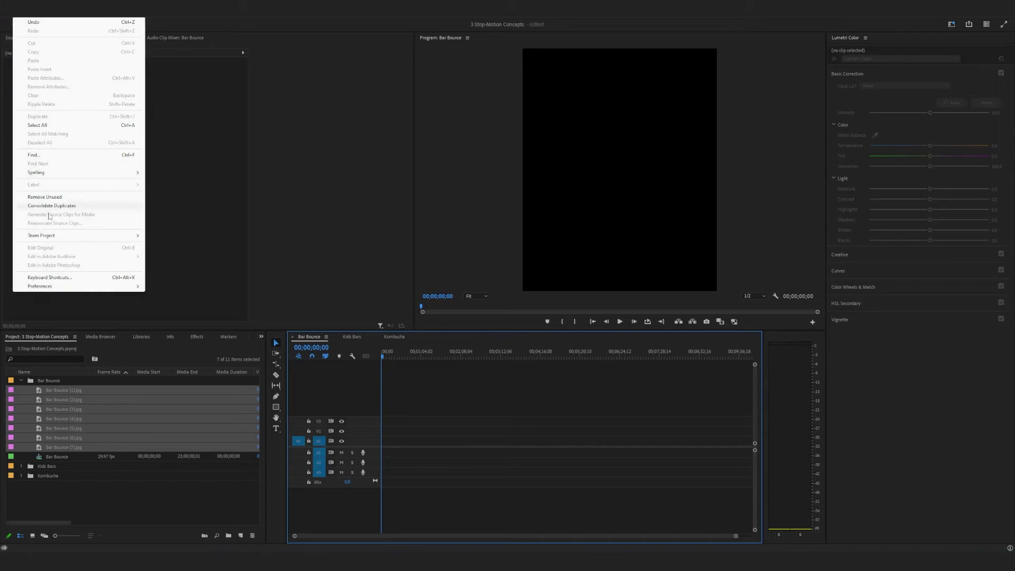
{"action": "mouse_move", "coordinate": [52, 288]}
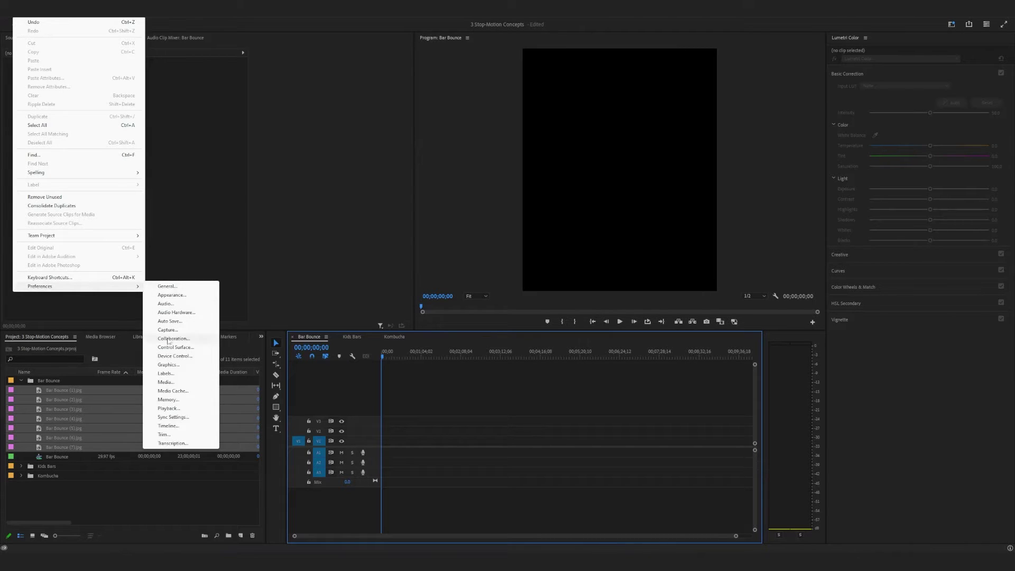
{"action": "left_click", "coordinate": [172, 385]}
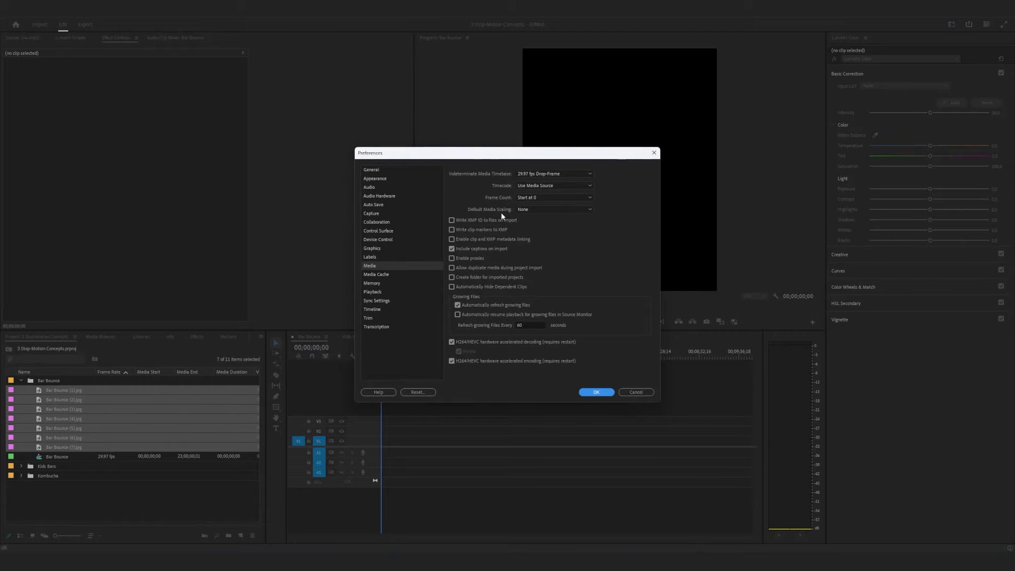
{"action": "left_click", "coordinate": [560, 208]}
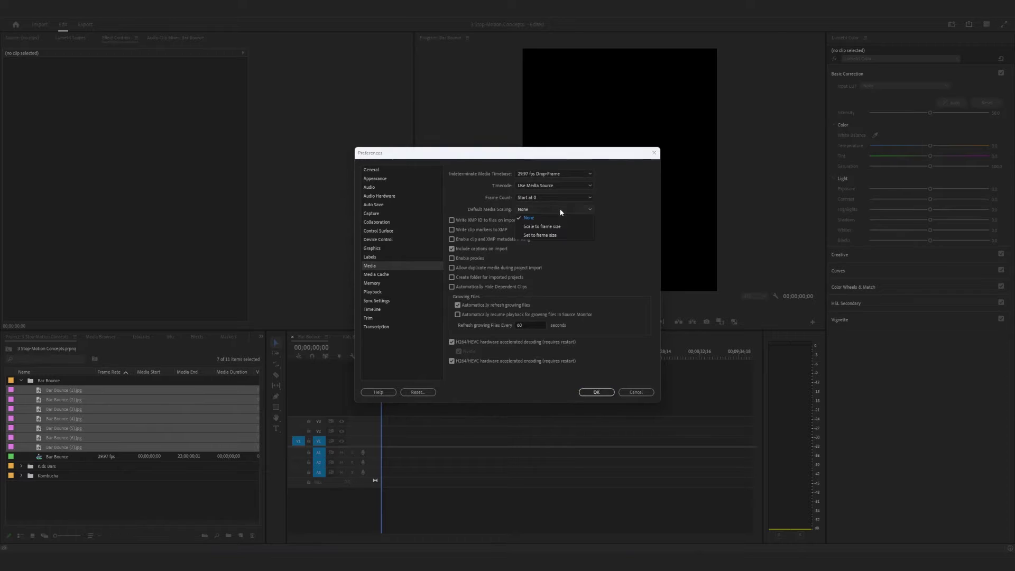
{"action": "left_click", "coordinate": [530, 236]}
{"action": "left_click", "coordinate": [605, 394]}
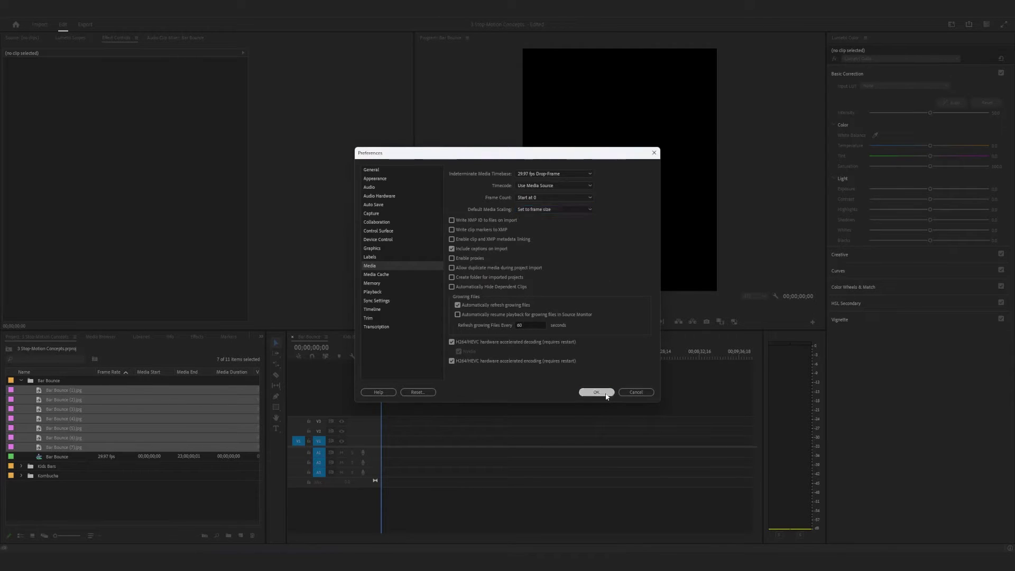
- Place the seven Bar Bounce images at the start of video track V1 and enlarge that track to show the clip thumbnails
{"action": "left_click_drag", "start_coordinate": [57, 394], "coordinate": [392, 443]}
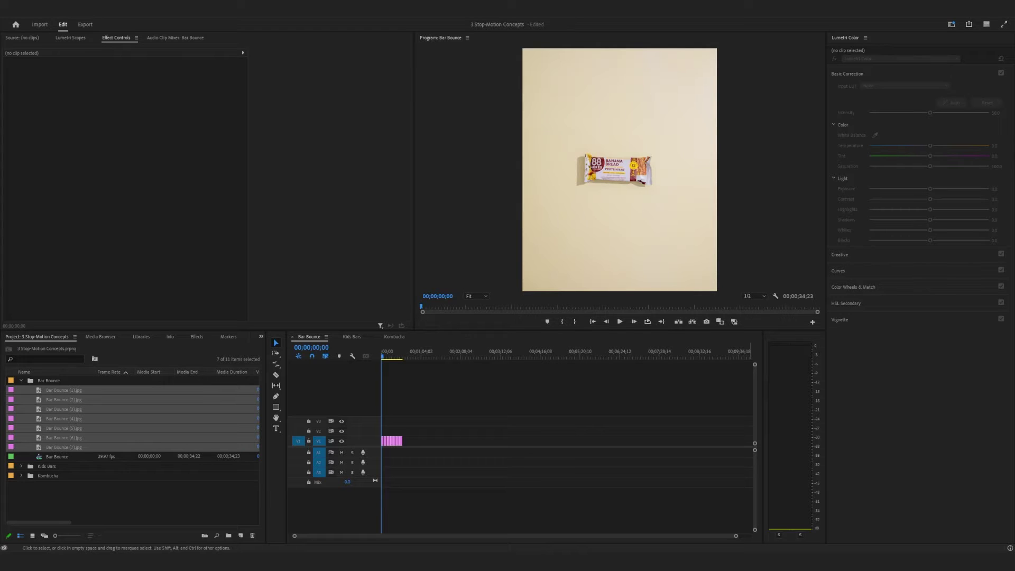
{"action": "left_click", "coordinate": [723, 540]}
{"action": "left_click_drag", "start_coordinate": [736, 536], "coordinate": [562, 541]}
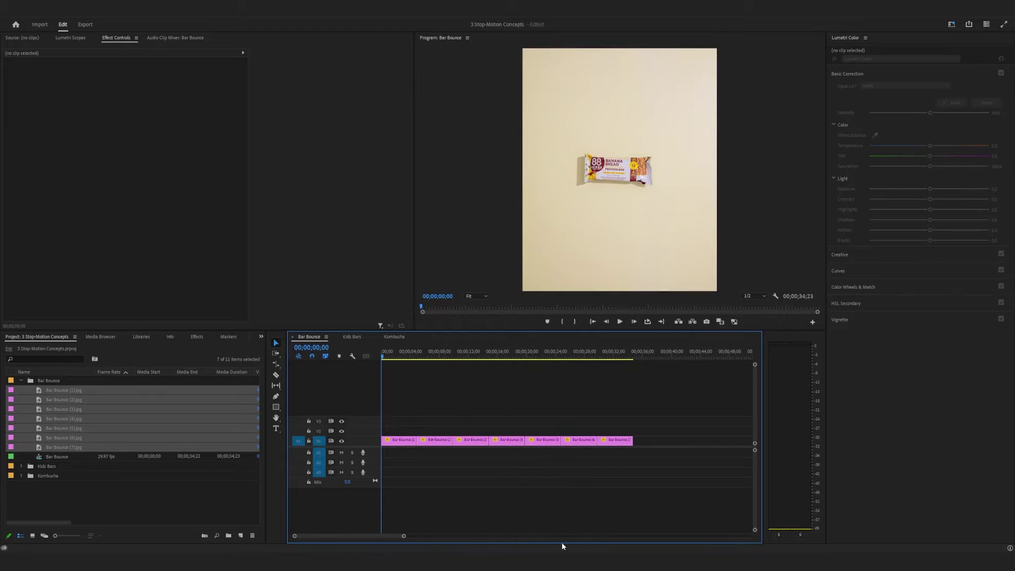
{"action": "left_click_drag", "start_coordinate": [364, 437], "coordinate": [363, 421]}
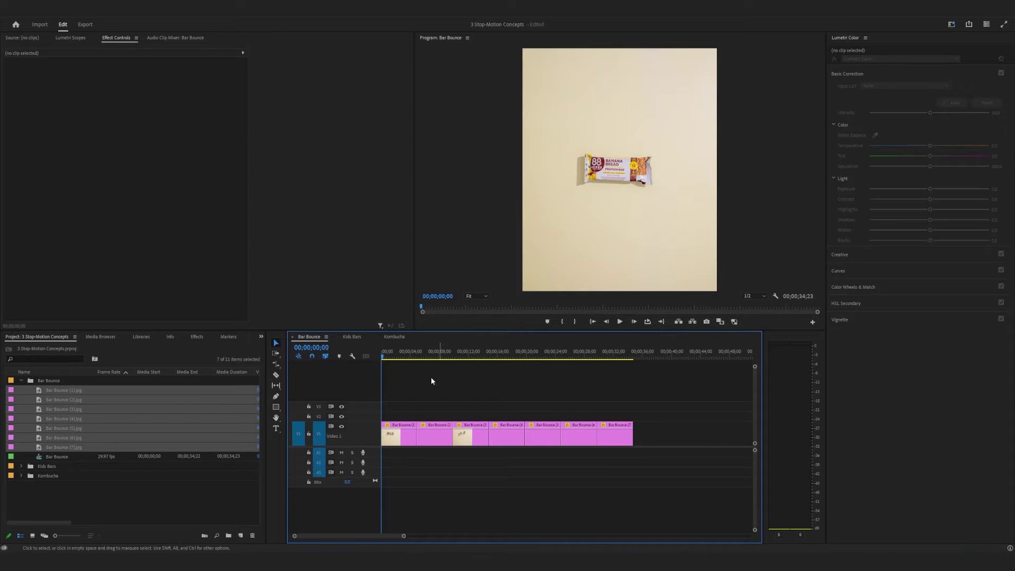
{"action": "left_click_drag", "start_coordinate": [383, 358], "coordinate": [541, 365]}
- Move the Bar Bounce (7) clip onto video track V2, beyond the end of the other clips, and turn off V2's output
{"action": "left_click", "coordinate": [616, 435]}
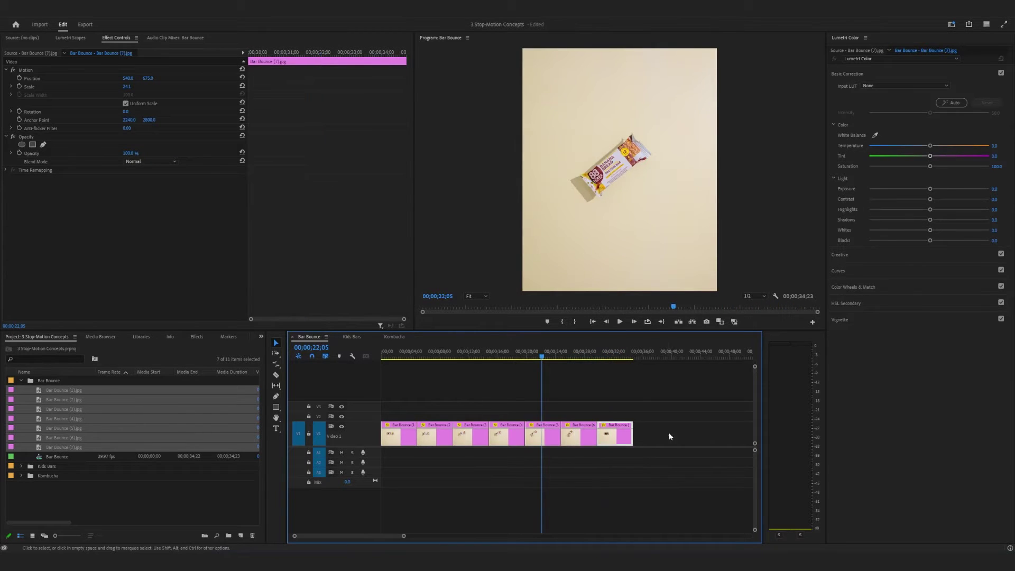
{"action": "left_click_drag", "start_coordinate": [618, 435], "coordinate": [672, 418]}
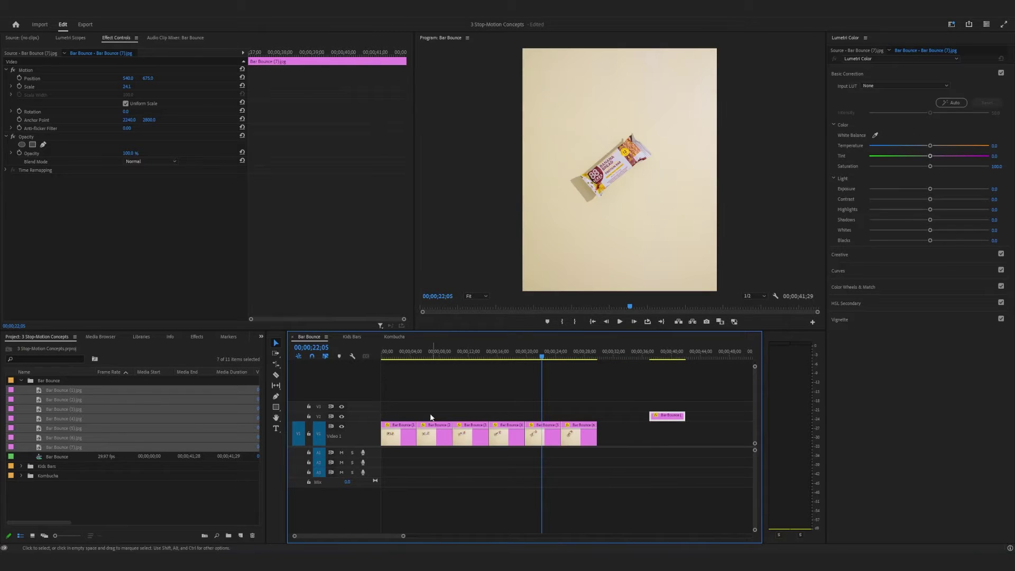
{"action": "left_click", "coordinate": [342, 418]}
- Set the duration of every clip in the sequence to 00;00;00;04, with ripple edit shifting the trailing clips
{"action": "left_click_drag", "start_coordinate": [594, 357], "coordinate": [377, 360]}
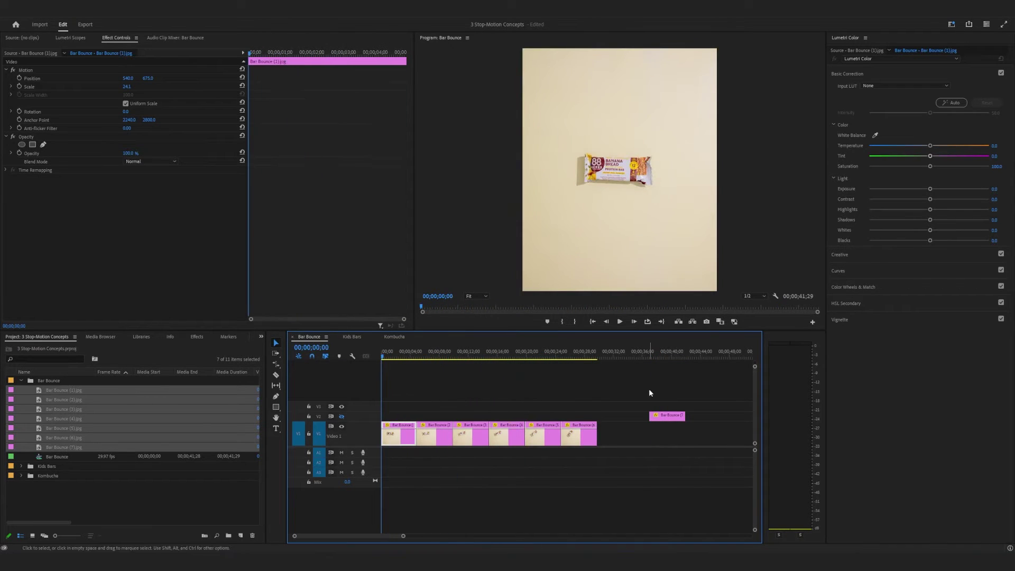
{"action": "key", "text": "shift+Delete"}
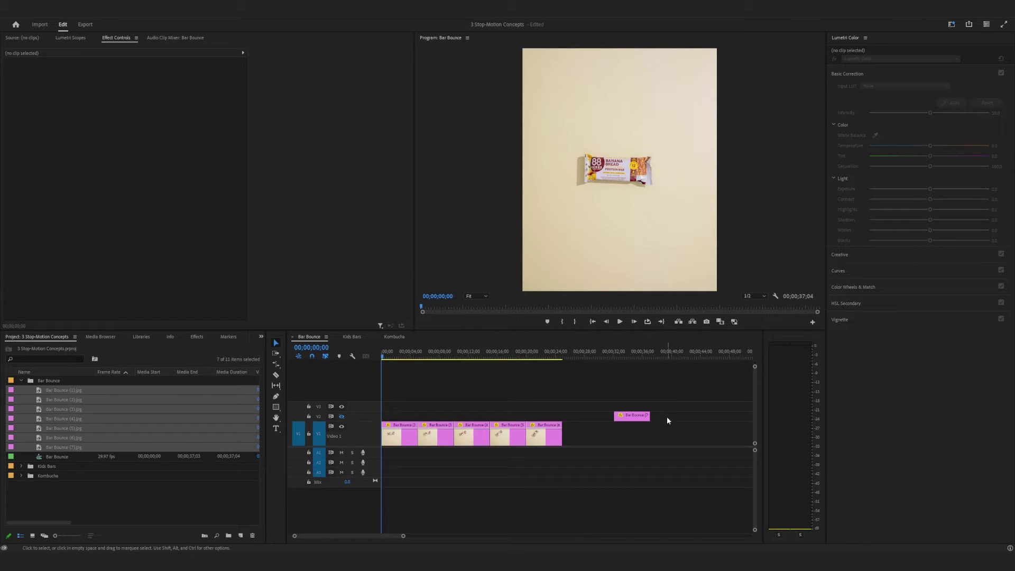
{"action": "left_click", "coordinate": [460, 447]}
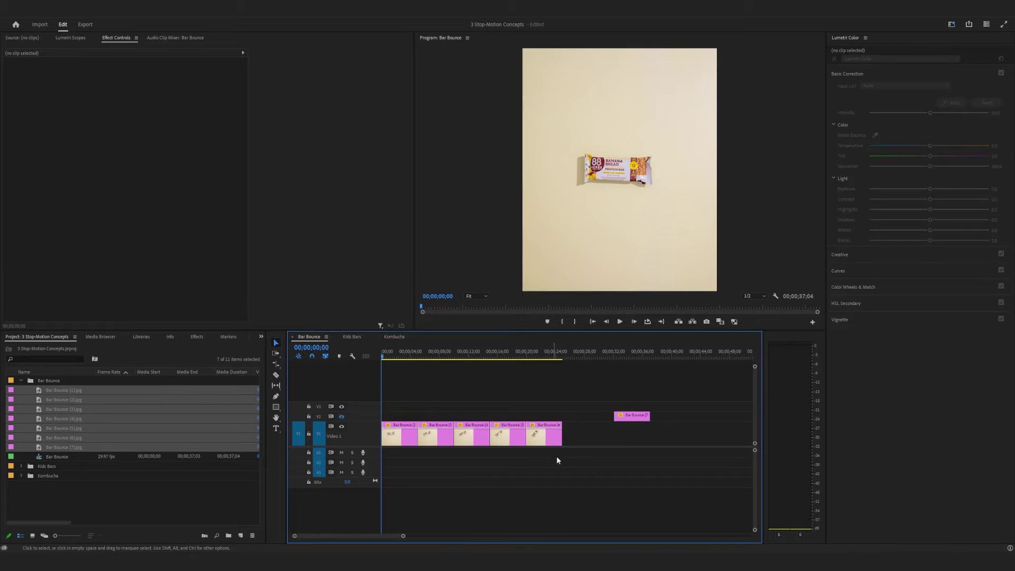
{"action": "left_click_drag", "start_coordinate": [581, 458], "coordinate": [382, 420]}
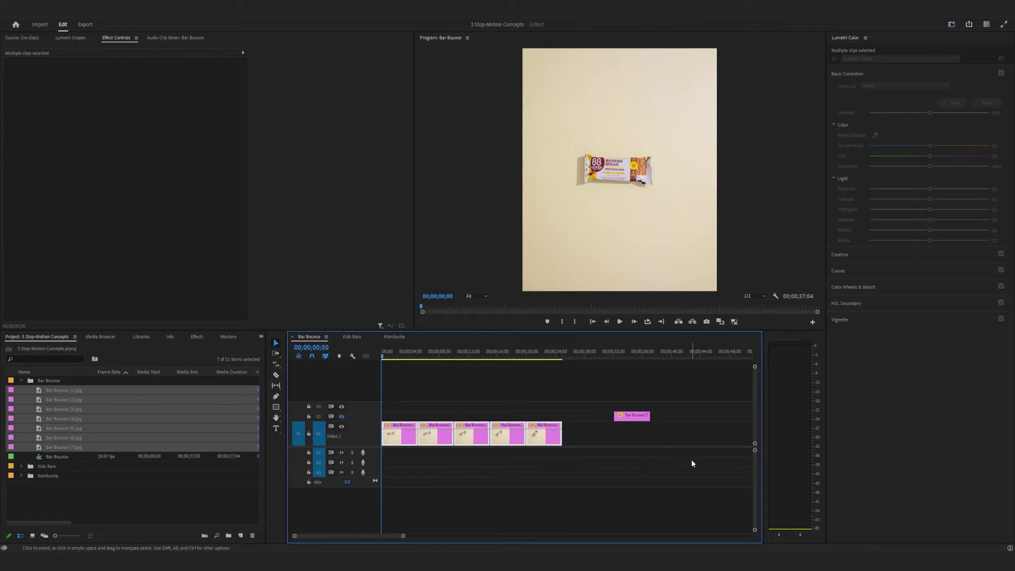
{"action": "left_click_drag", "start_coordinate": [681, 478], "coordinate": [382, 407]}
{"action": "right_click", "coordinate": [552, 437]}
{"action": "left_click", "coordinate": [587, 288]}
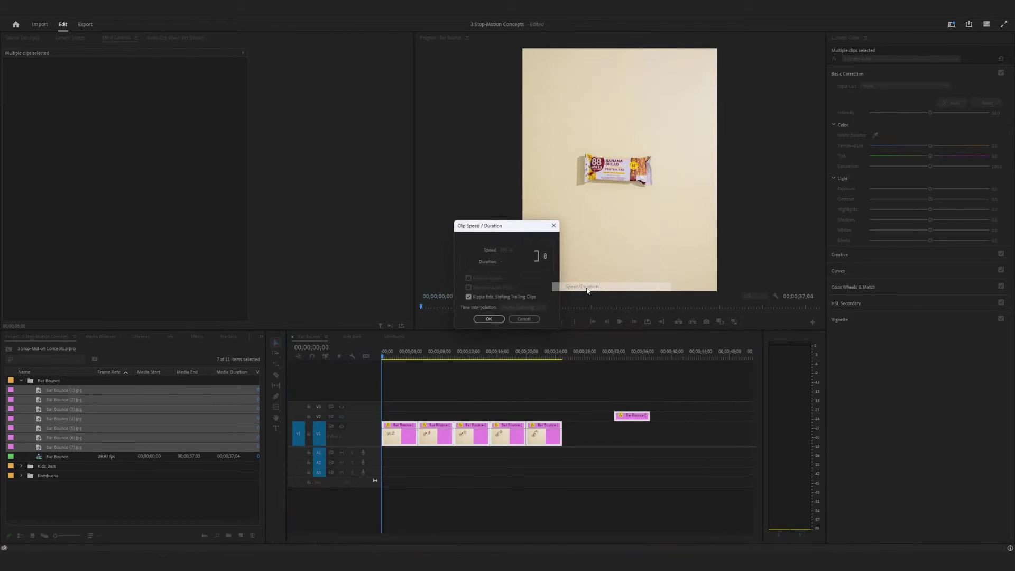
{"action": "left_click", "coordinate": [500, 263]}
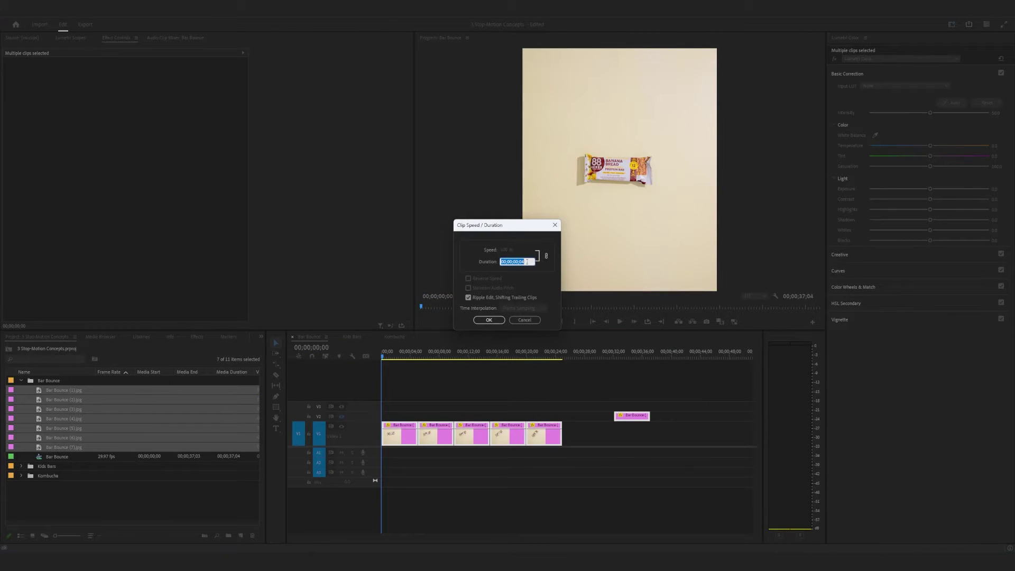
{"action": "left_click", "coordinate": [527, 262]}
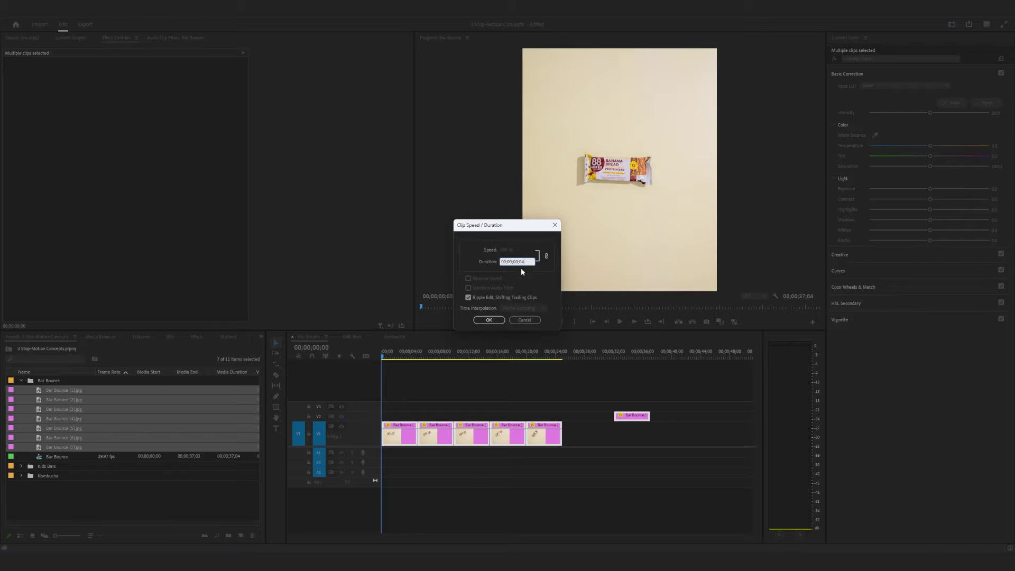
{"action": "left_click", "coordinate": [489, 320]}
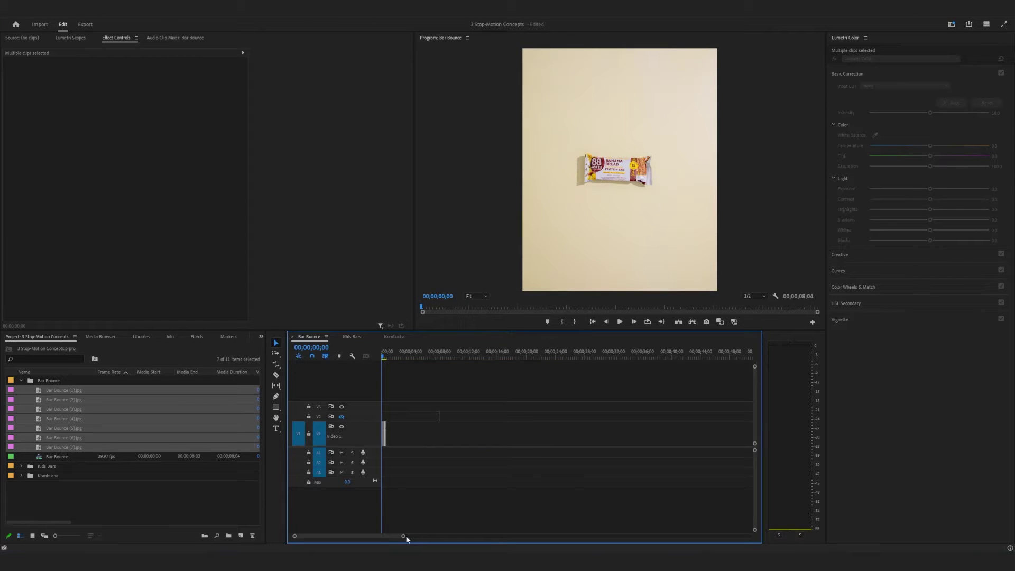
- Delete the Bar Bounce (7) clip from video track V2
{"action": "left_click_drag", "start_coordinate": [404, 536], "coordinate": [361, 540]}
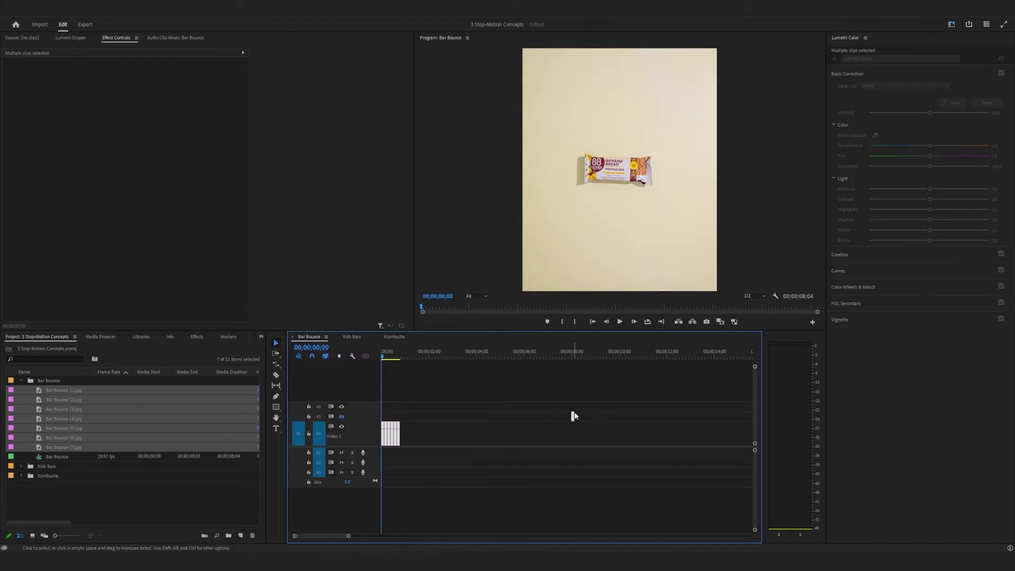
{"action": "left_click_drag", "start_coordinate": [573, 416], "coordinate": [336, 538]}
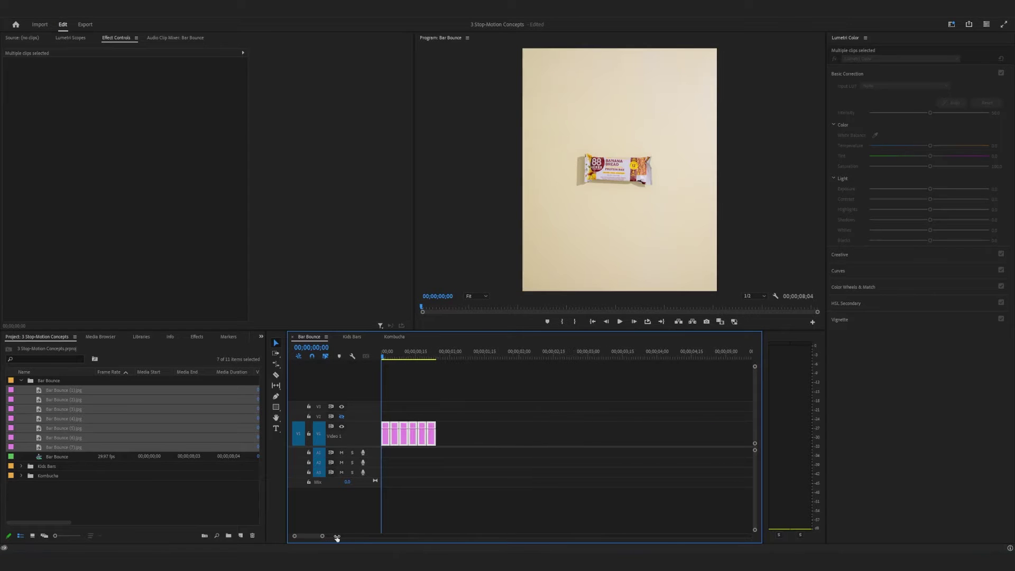
{"action": "double_click", "coordinate": [511, 416]}
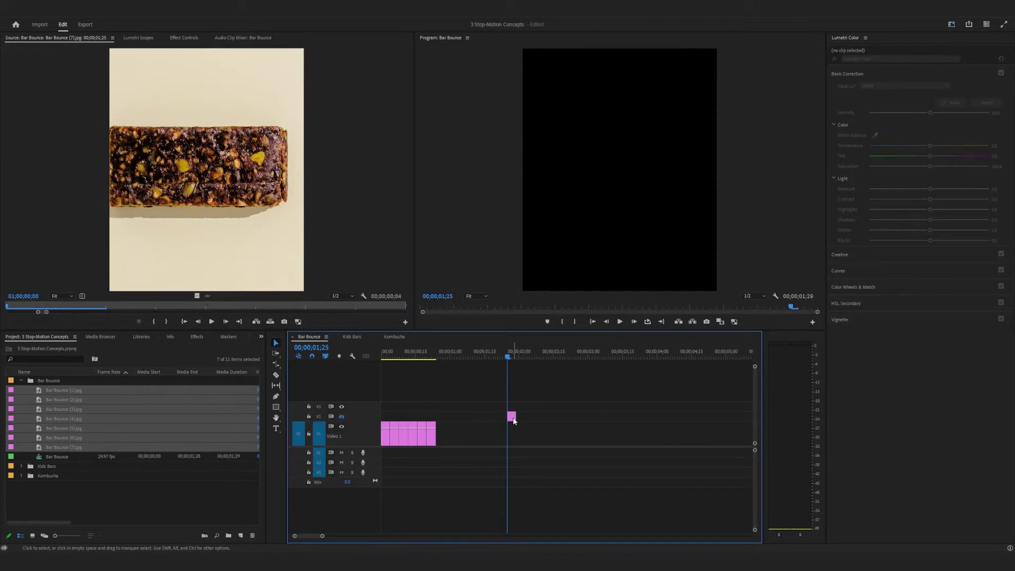
{"action": "left_click", "coordinate": [513, 418]}
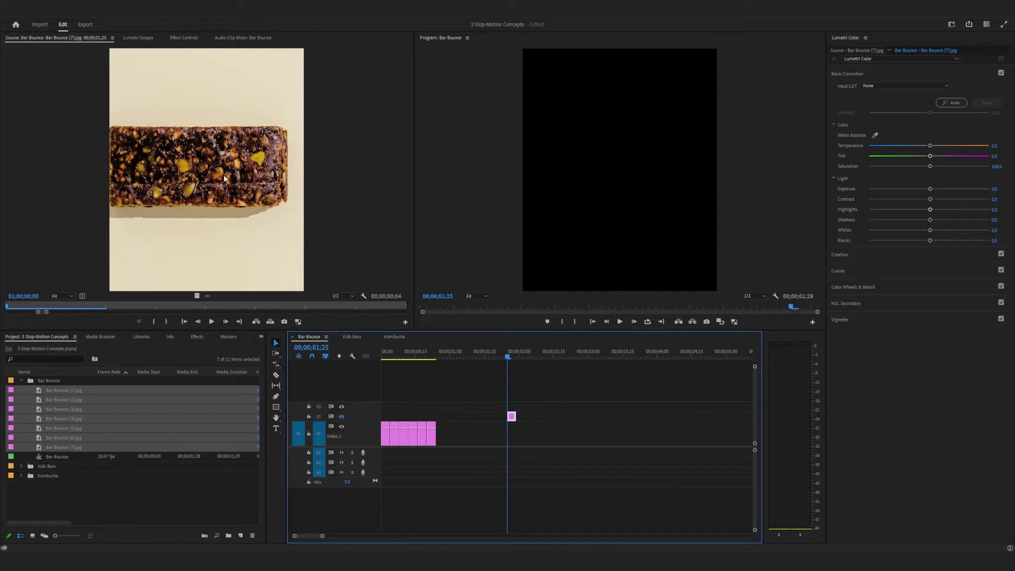
{"action": "key", "text": "Delete"}
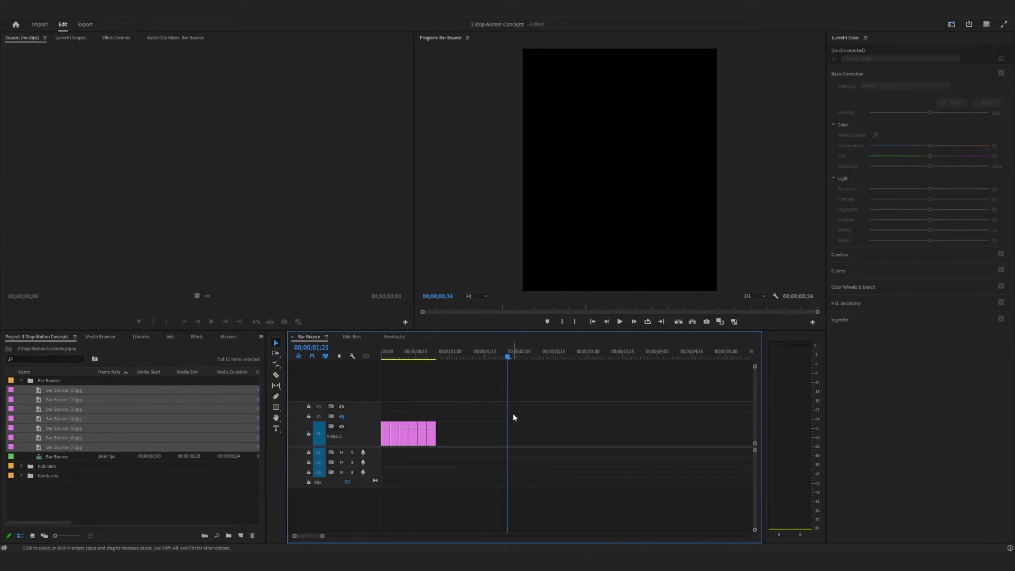
- Turn on loop playback and play the Bar Bounce sequence from its start
{"action": "left_click_drag", "start_coordinate": [507, 355], "coordinate": [370, 356]}
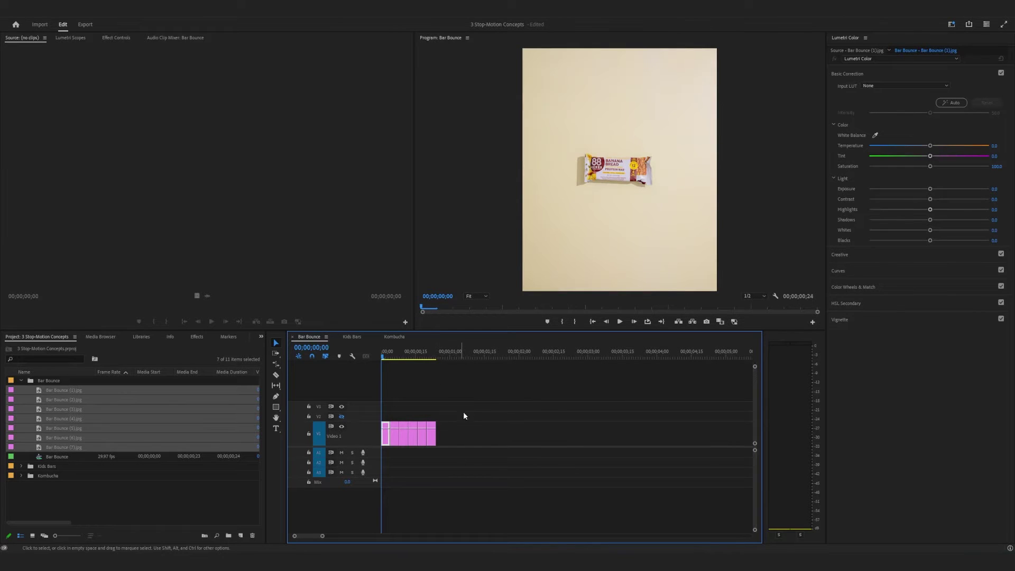
{"action": "left_click", "coordinate": [648, 321]}
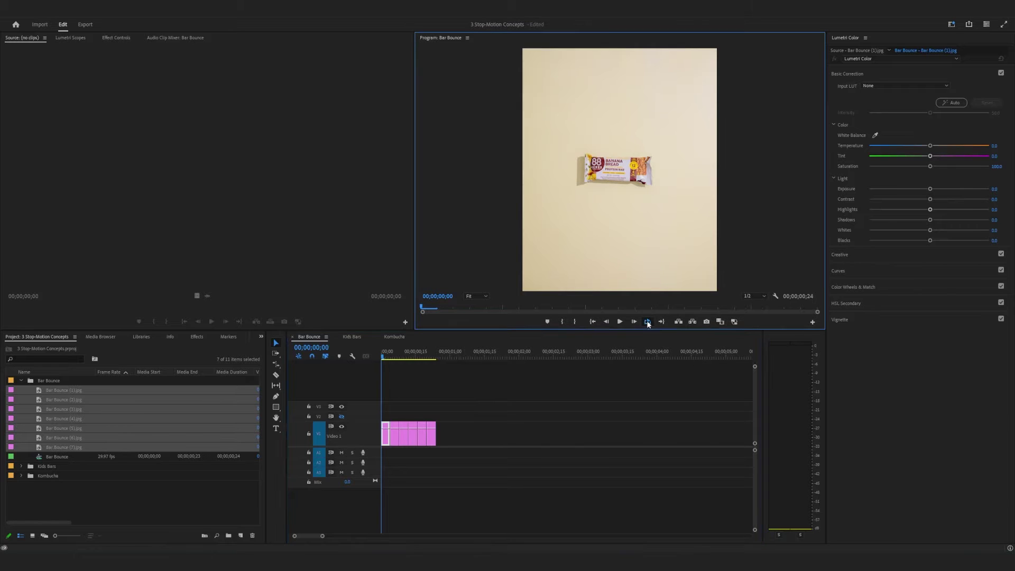
{"action": "left_click", "coordinate": [619, 322]}
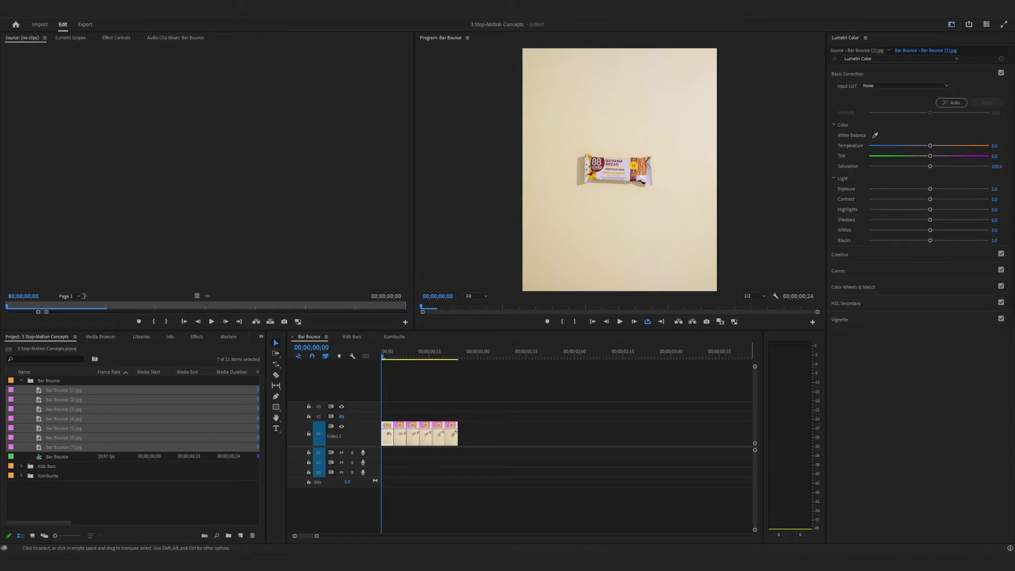
- Set the duration of the last clip, Bar Bounce (6), to 6 frames
{"action": "left_click", "coordinate": [417, 353]}
{"action": "right_click", "coordinate": [450, 438]}
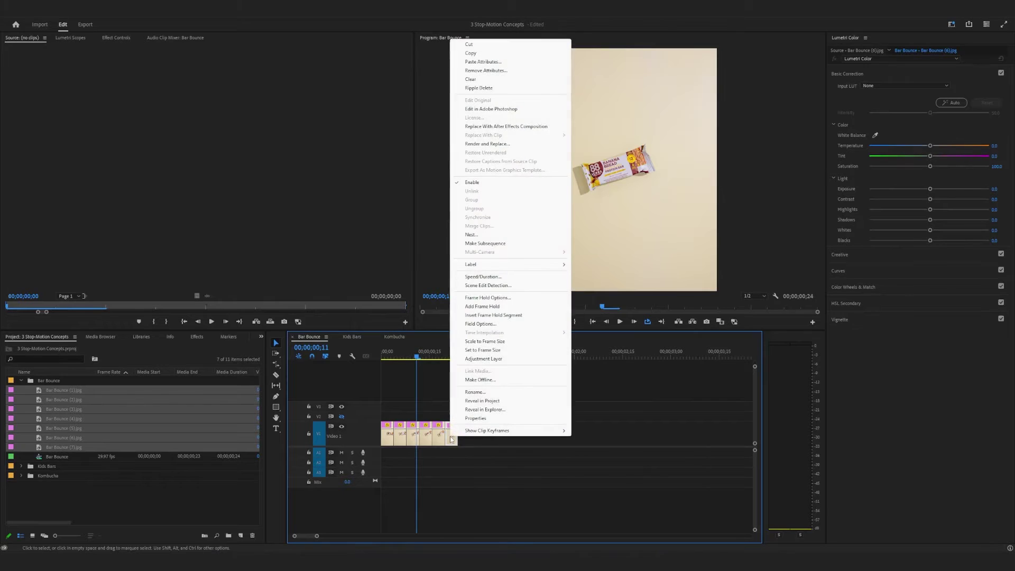
{"action": "left_click", "coordinate": [524, 276]}
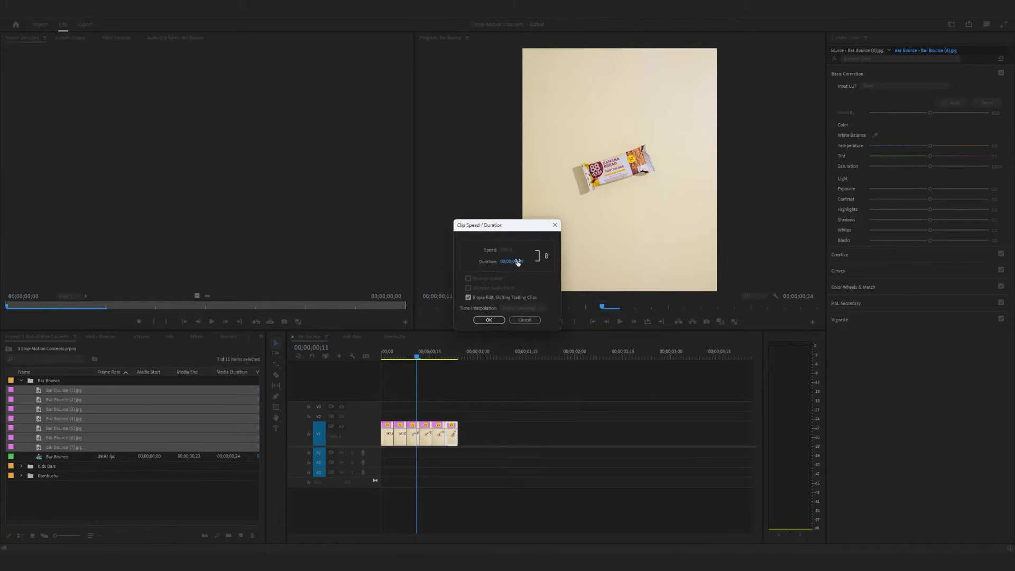
{"action": "left_click", "coordinate": [521, 261]}
{"action": "left_click", "coordinate": [489, 320]}
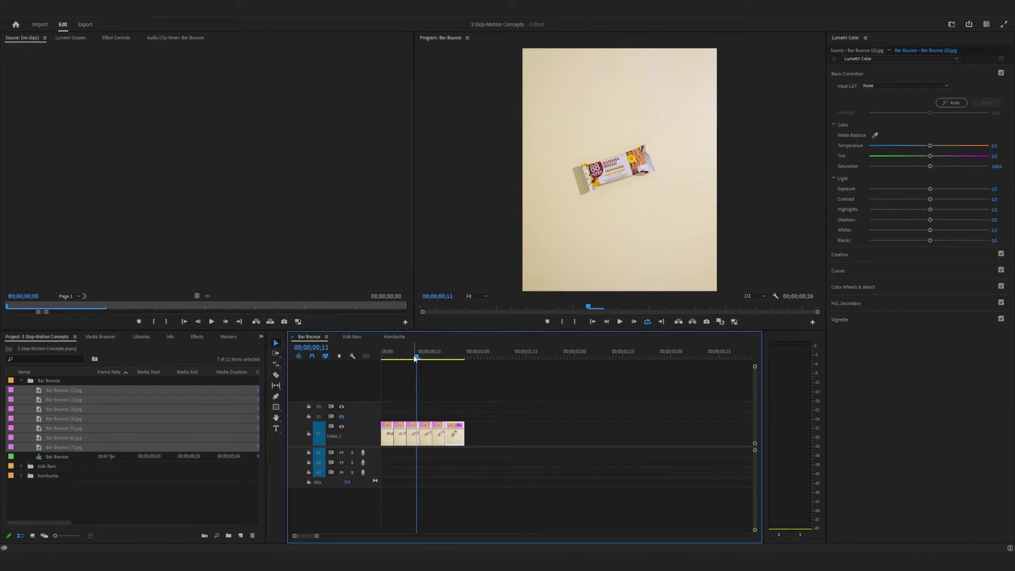
- Set the duration of the first two clips on video track V1 to 1 frame each, rippling the trailing clips
{"action": "mouse_move", "coordinate": [415, 358]}
{"action": "left_mouse_down"}
{"action": "mouse_move", "coordinate": [394, 358]}
{"action": "mouse_move", "coordinate": [410, 359]}
{"action": "left_mouse_up"}
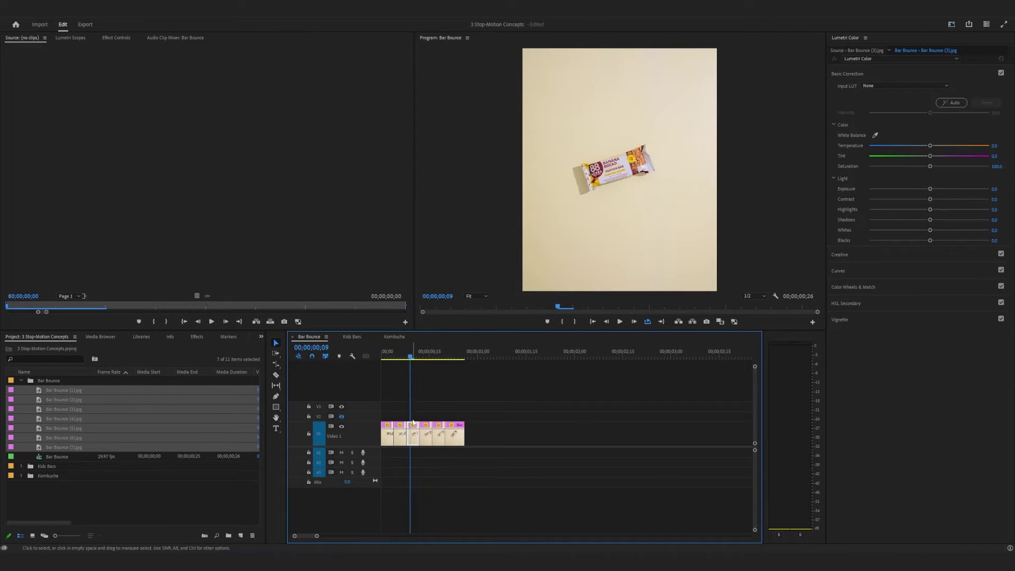
{"action": "left_click_drag", "start_coordinate": [385, 410], "coordinate": [398, 432]}
{"action": "right_click", "coordinate": [398, 432]}
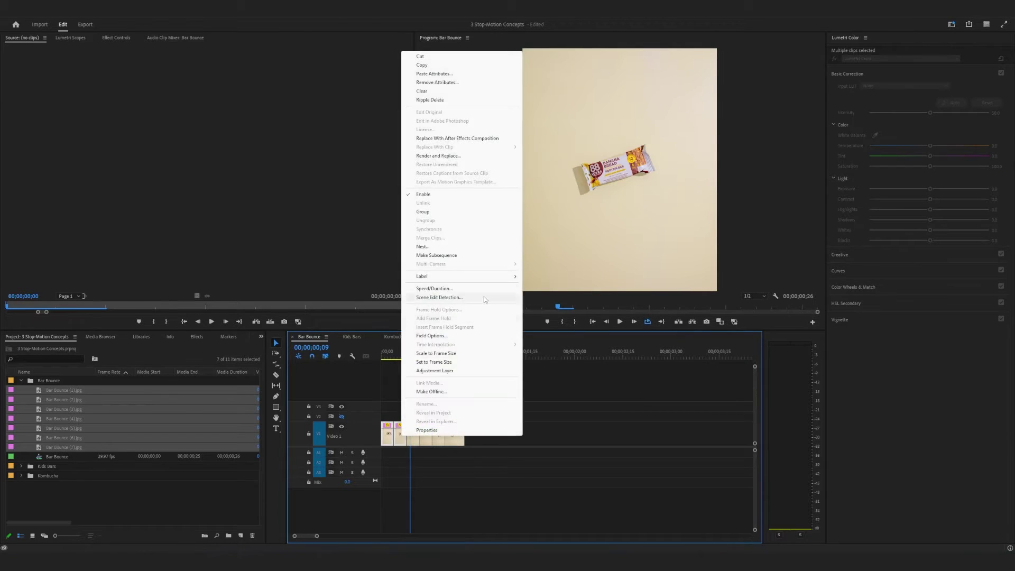
{"action": "left_click", "coordinate": [478, 289]}
{"action": "left_click", "coordinate": [511, 261]}
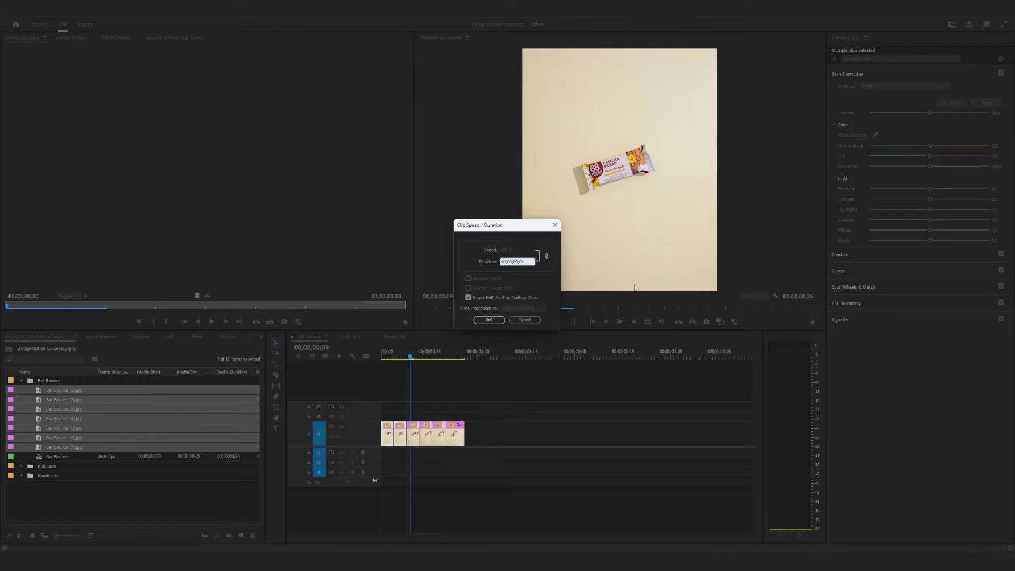
{"action": "type", "text": "3"}
{"action": "key", "text": "Return"}
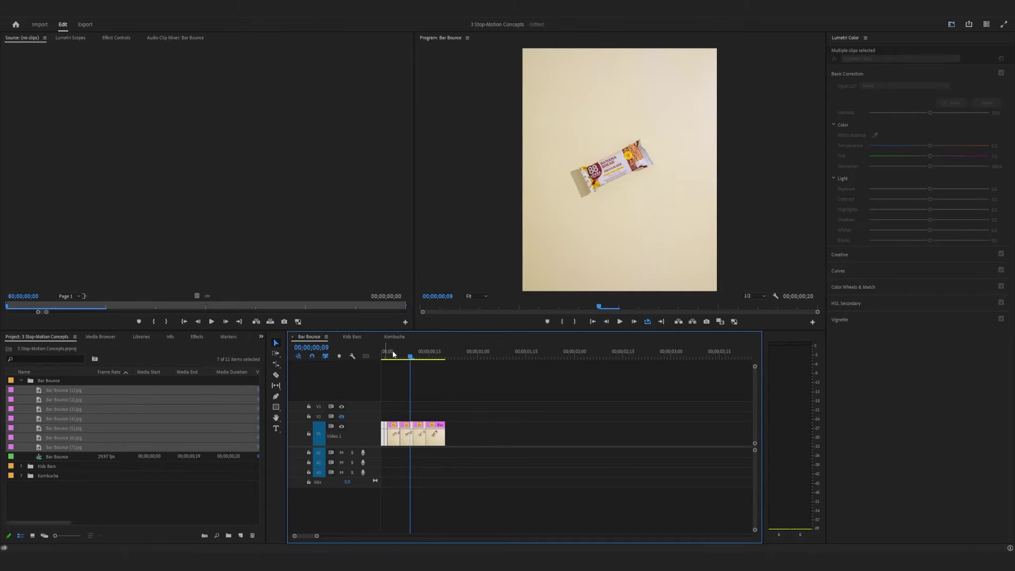
- Set the duration of the third clip, Bar Bounce (3), to 2 frames
{"action": "left_click", "coordinate": [398, 439]}
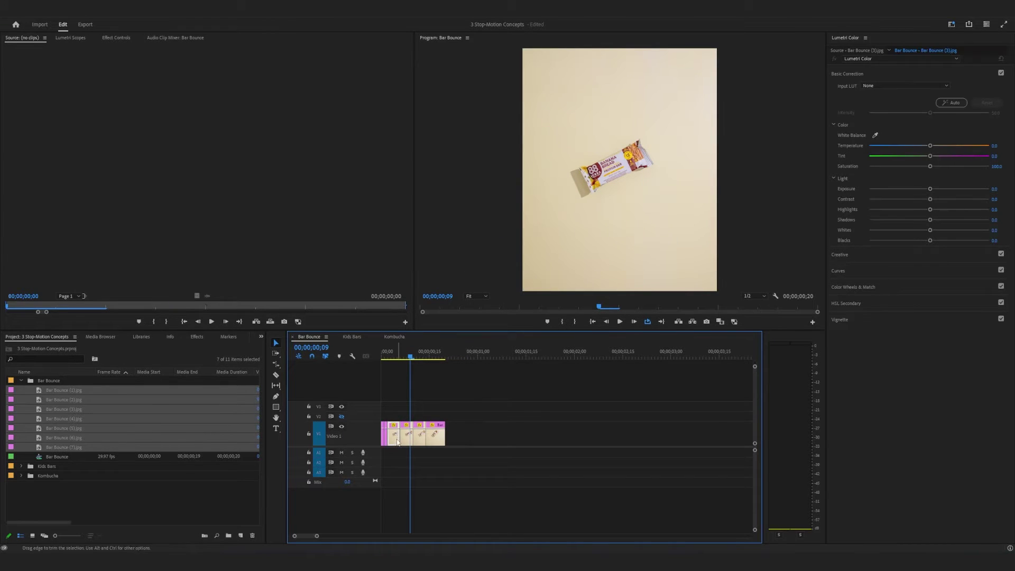
{"action": "right_click", "coordinate": [397, 441]}
{"action": "left_click", "coordinate": [445, 278]}
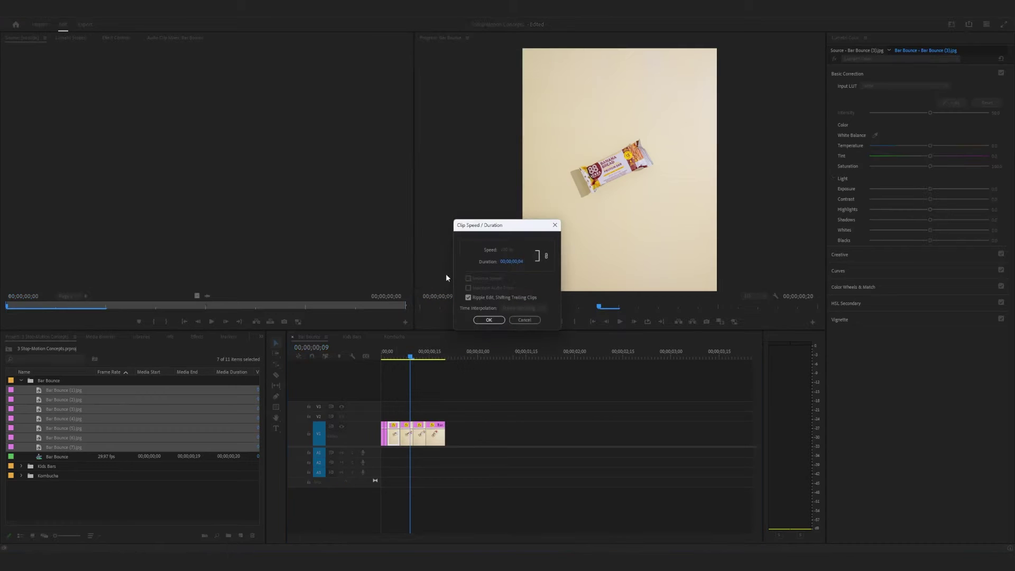
{"action": "left_click", "coordinate": [517, 261]}
{"action": "type", "text": "2"}
{"action": "key", "text": "Return"}
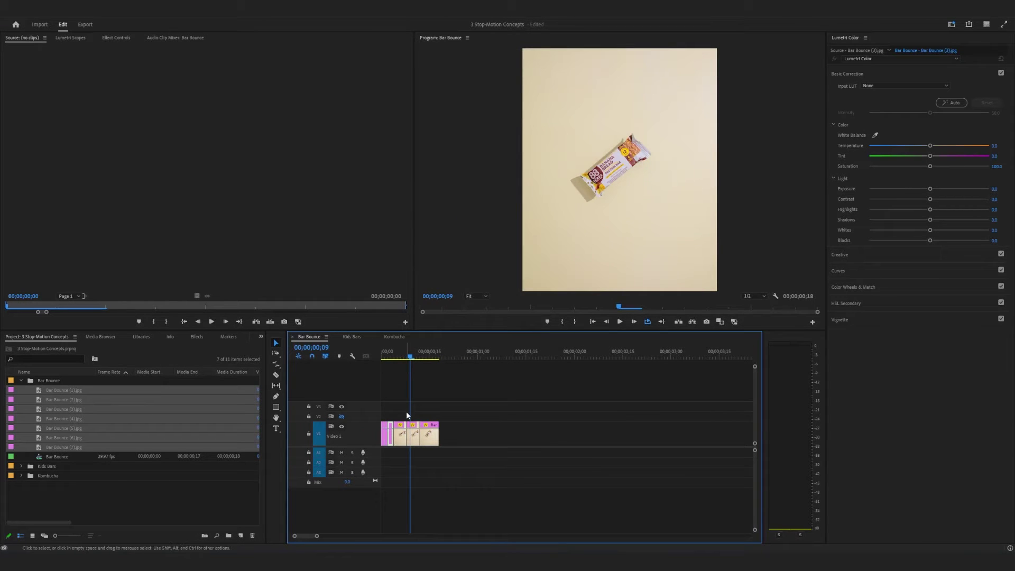
- Set the duration of the fourth clip, Bar Bounce (4), to 3 frames and check the frames up to the sequence's end
{"action": "right_click", "coordinate": [400, 438]}
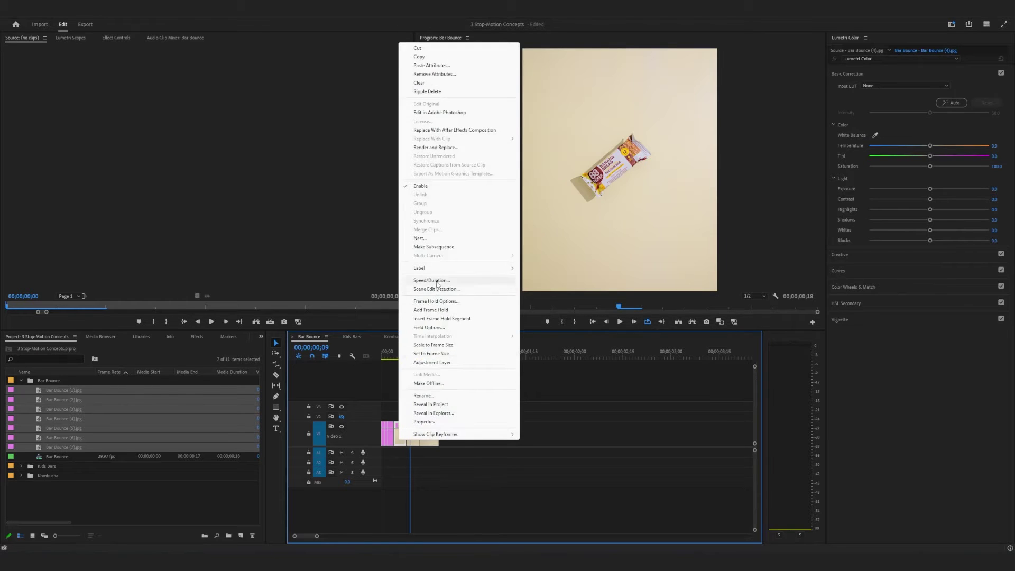
{"action": "left_click", "coordinate": [436, 281]}
{"action": "left_click", "coordinate": [517, 261]}
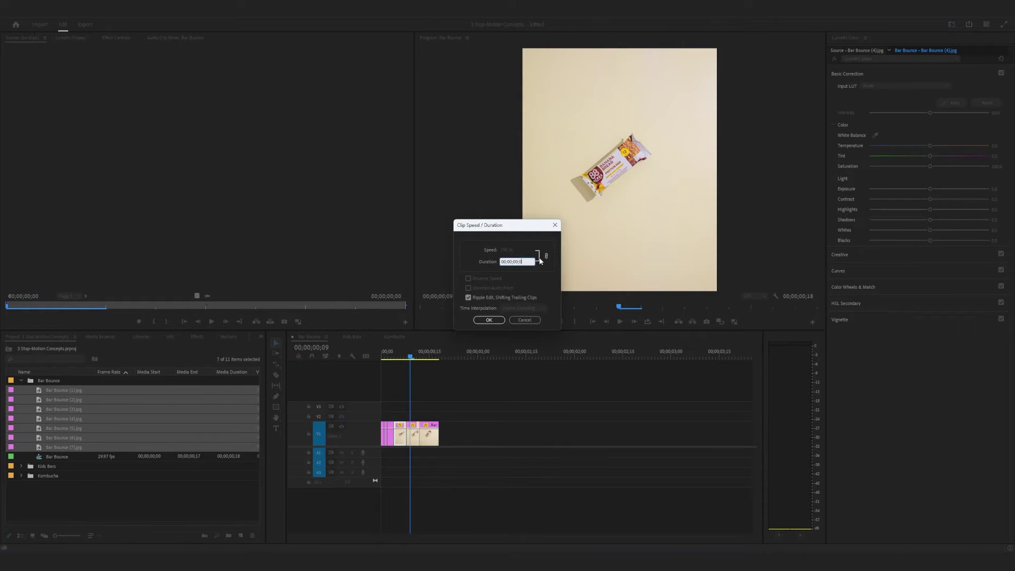
{"action": "type", "text": "3"}
{"action": "key", "text": "Return"}
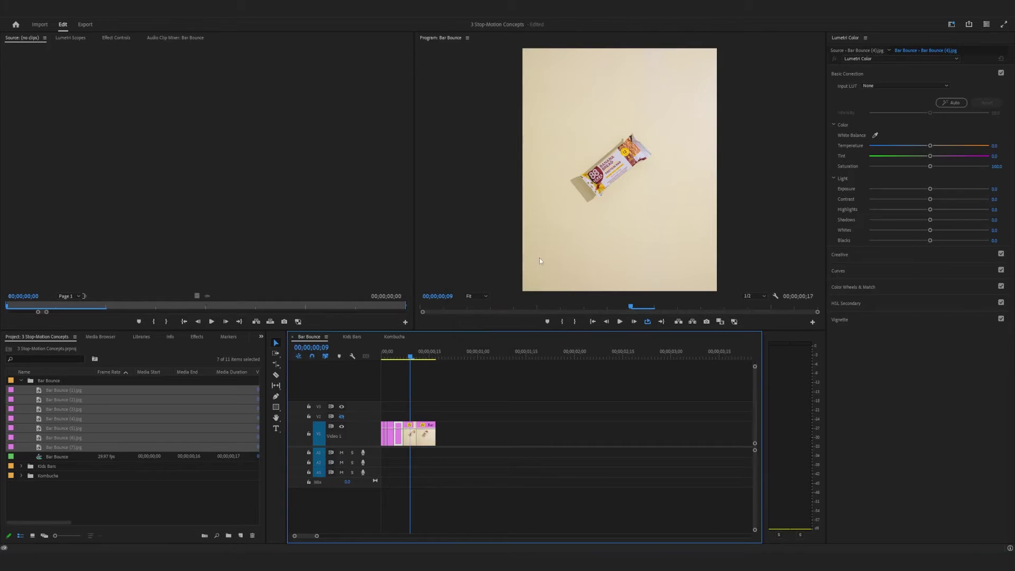
{"action": "left_click", "coordinate": [414, 355]}
{"action": "left_click", "coordinate": [432, 359]}
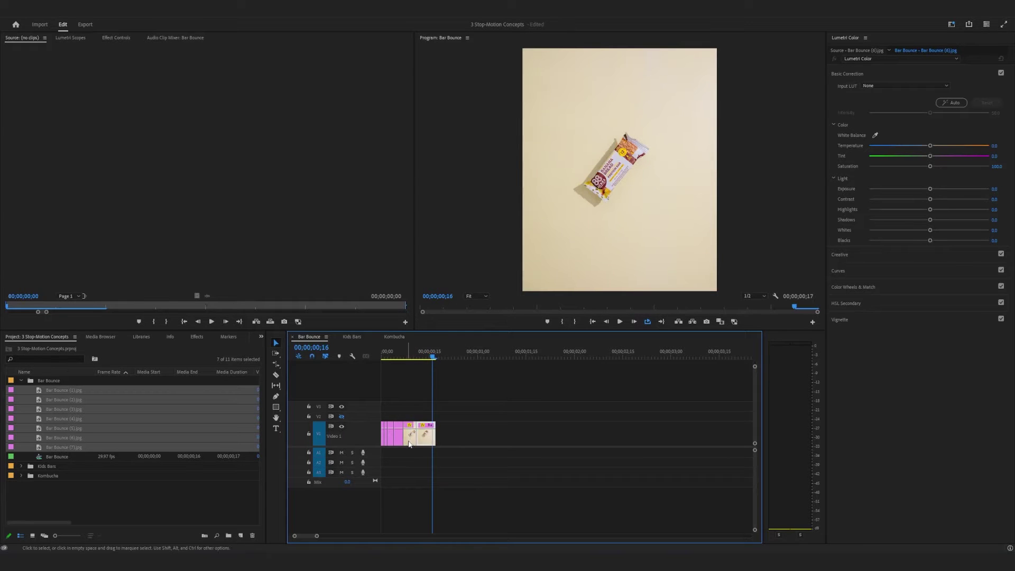
- Set the duration of the fifth clip, Bar Bounce (5), to 5 frames, rippling the trailing clips
{"action": "right_click", "coordinate": [411, 438]}
{"action": "left_click", "coordinate": [468, 280]}
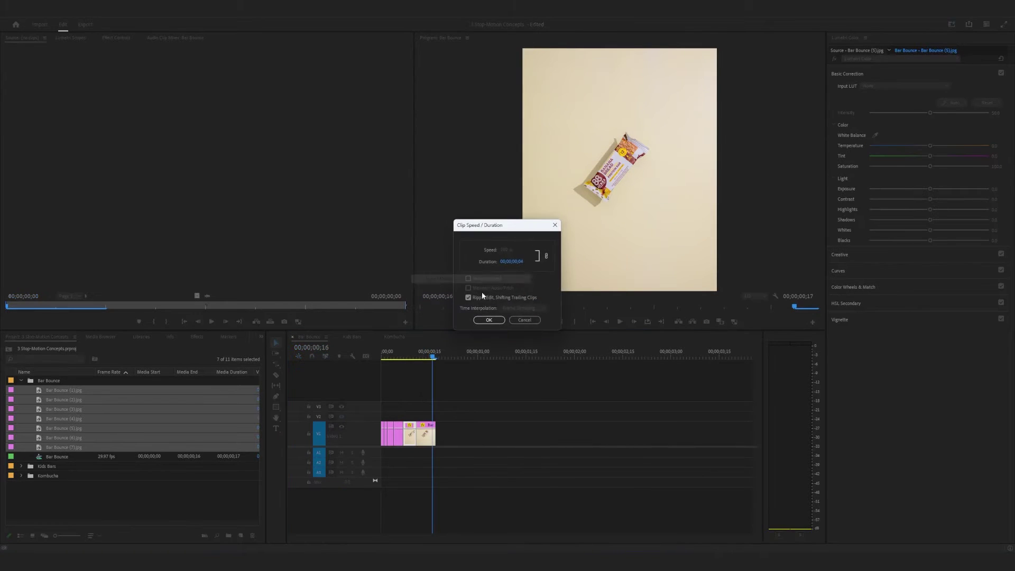
{"action": "left_click", "coordinate": [515, 262]}
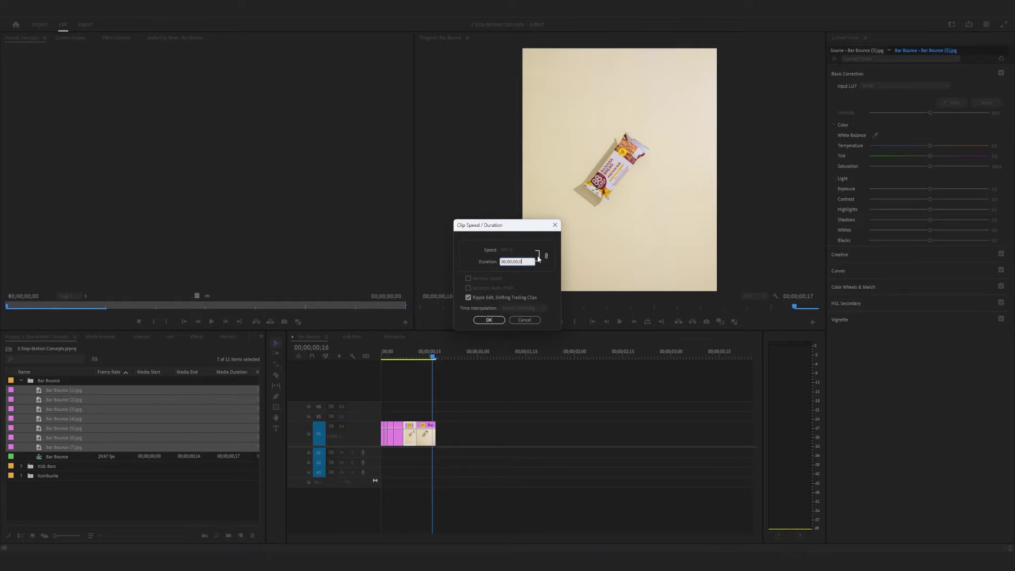
{"action": "type", "text": "5"}
{"action": "key", "text": "Return"}
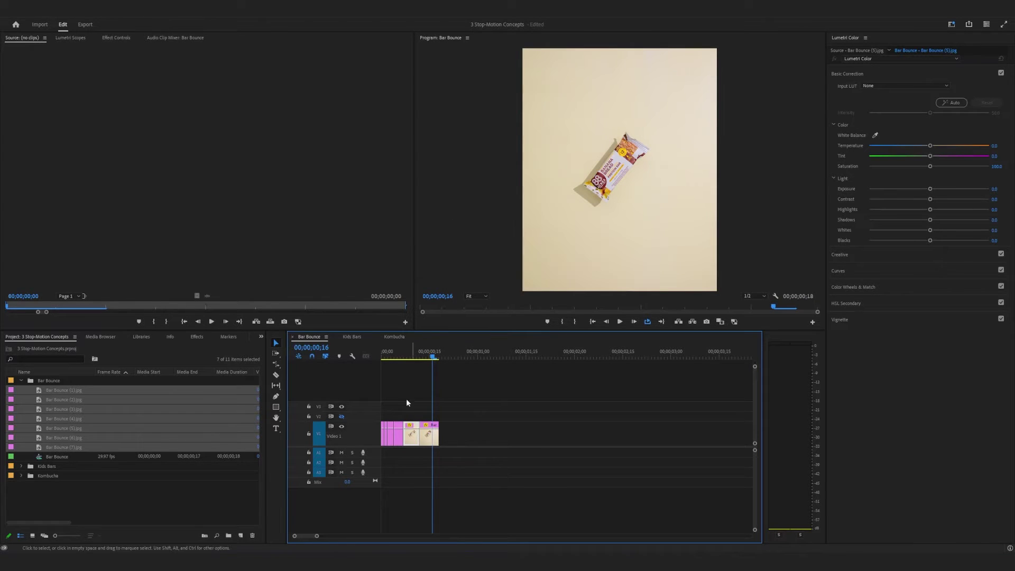
- Play the Bar Bounce sequence from its start to review the frame timing, and return the playhead to the first frame
{"action": "left_click_drag", "start_coordinate": [432, 357], "coordinate": [370, 361]}
{"action": "key", "text": "space"}
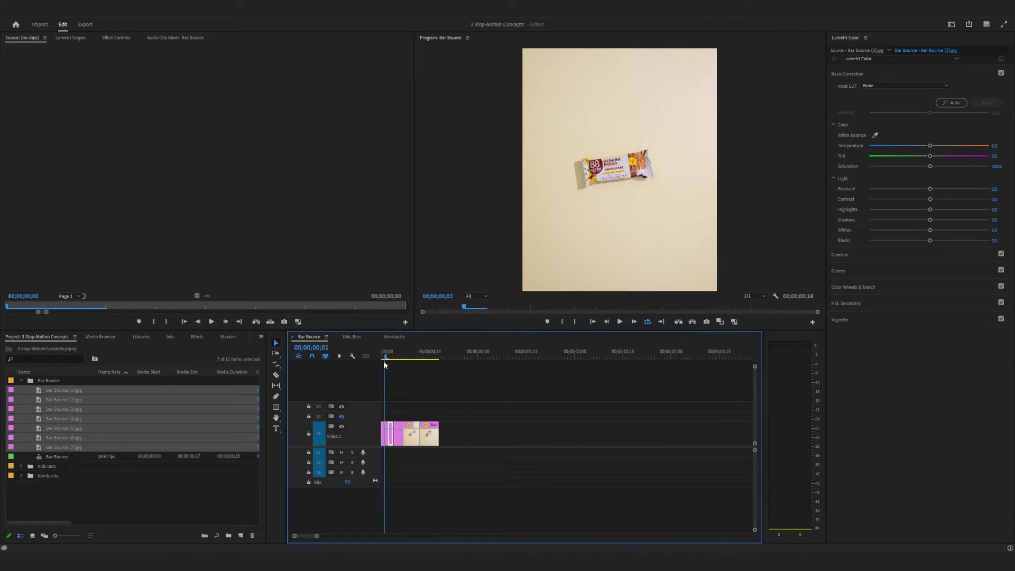
{"action": "left_click", "coordinate": [619, 322]}
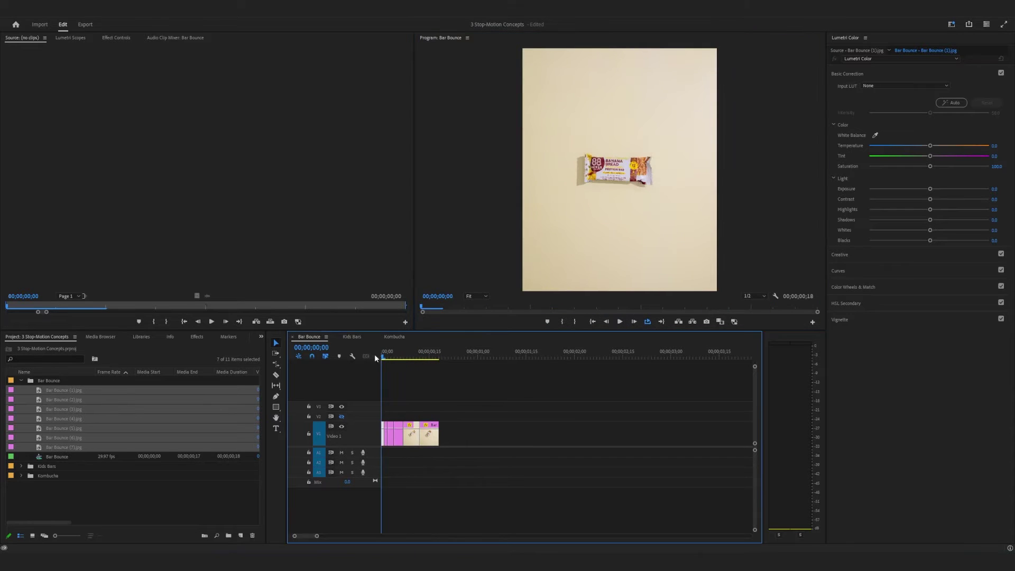
{"action": "left_click", "coordinate": [431, 354]}
{"action": "key", "text": "Home"}
{"action": "left_click", "coordinate": [476, 425]}
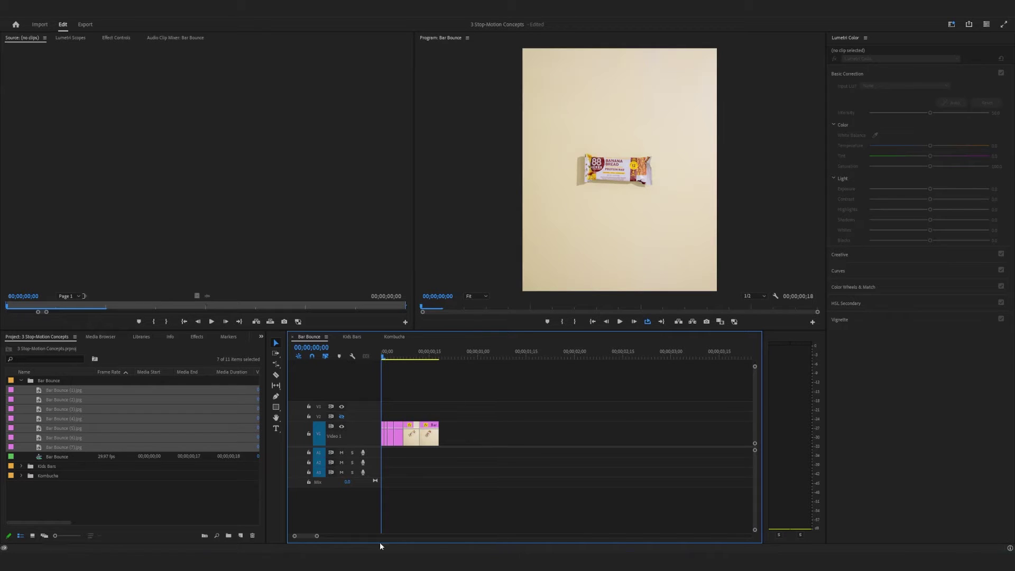
- Place a copy of the Bar Bounce (5) clip directly after the last clip on video track V1
{"action": "scroll", "coordinate": [430, 486], "scroll_direction": "up", "scroll_amount": 2}
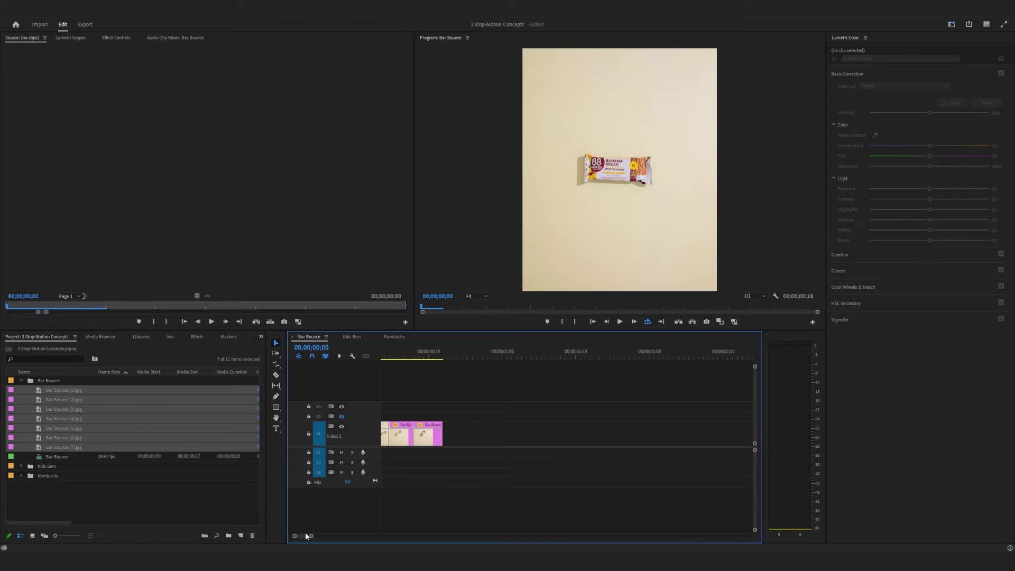
{"action": "left_click_drag", "start_coordinate": [305, 532], "coordinate": [300, 534]}
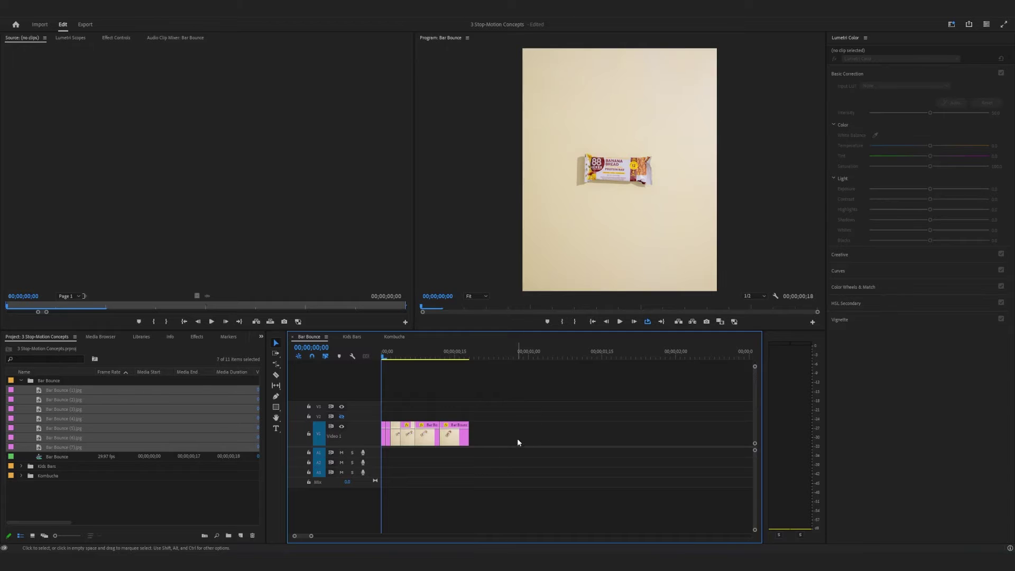
{"action": "left_click", "coordinate": [426, 437]}
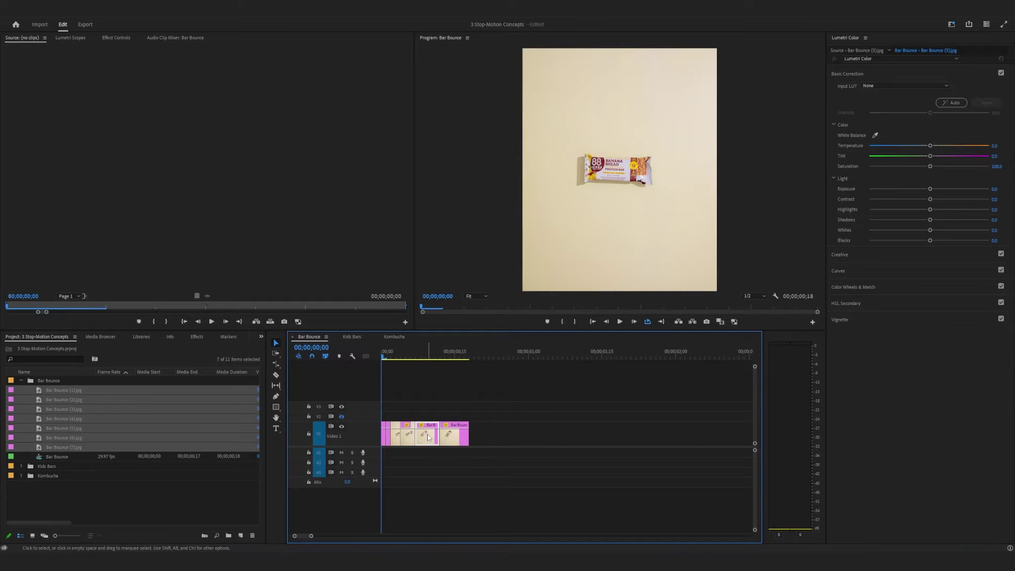
{"action": "left_click_drag", "start_coordinate": [428, 437], "coordinate": [479, 435]}
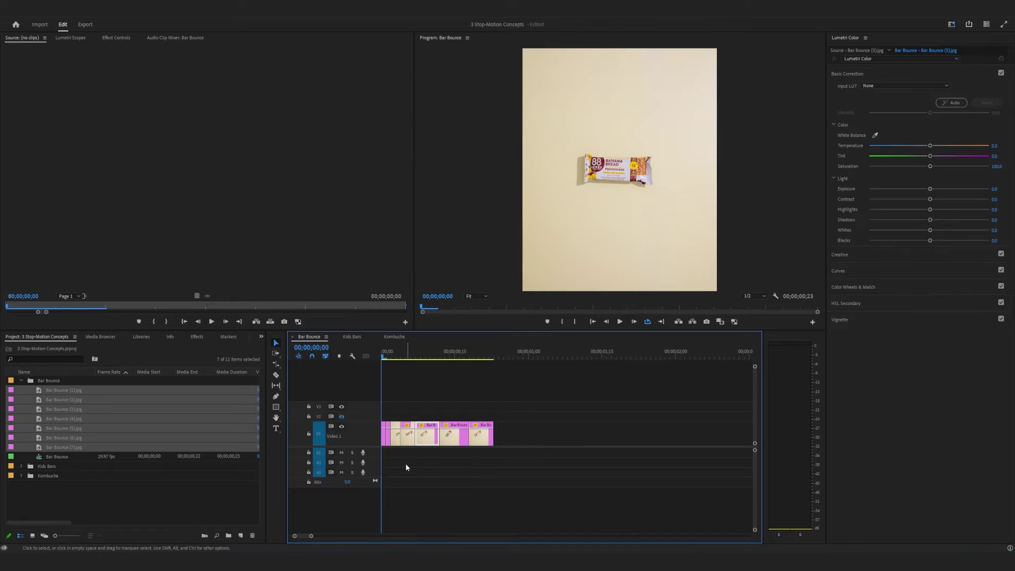
- Append copies of Bar Bounce (4), (3), (2) and (1) in that reverse order, keeping the original clips in place
{"action": "left_click", "coordinate": [412, 440]}
{"action": "left_click_drag", "start_coordinate": [411, 439], "coordinate": [385, 438]}
{"action": "left_click", "coordinate": [512, 484]}
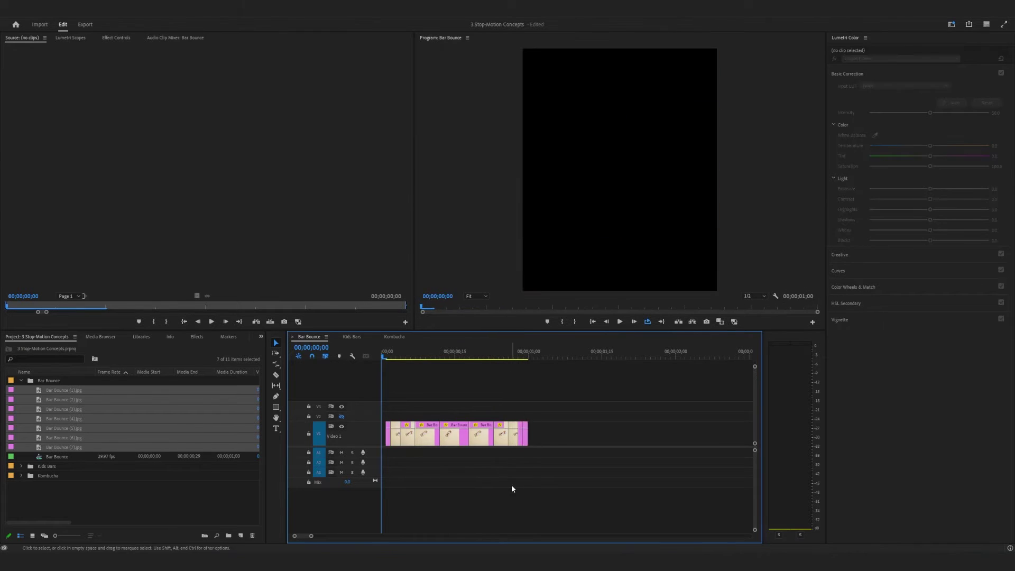
{"action": "left_click_drag", "start_coordinate": [522, 438], "coordinate": [528, 439]}
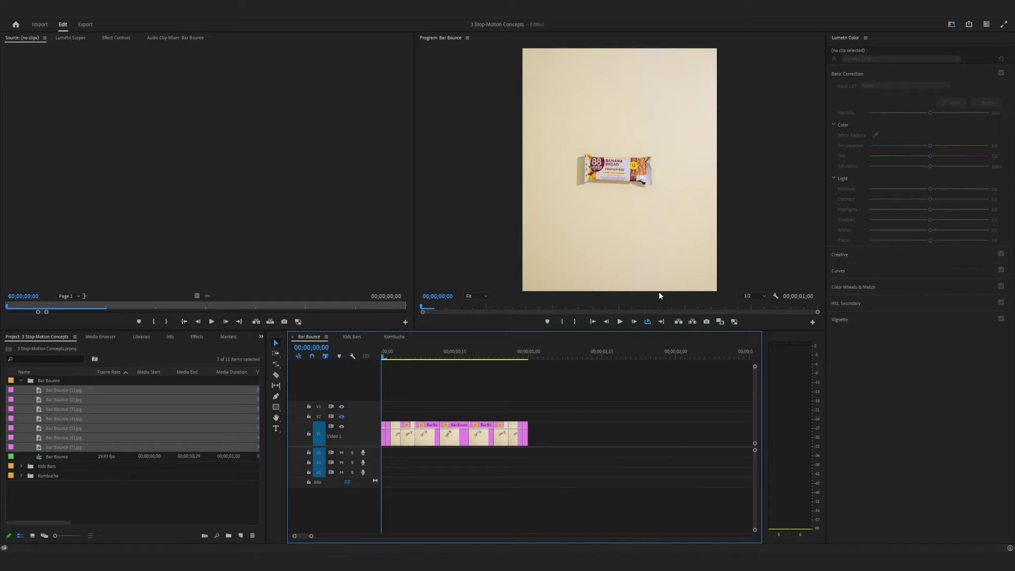
- Play the mirrored bounce sequence and scrub through its second half to check the motion
{"action": "left_click", "coordinate": [618, 322]}
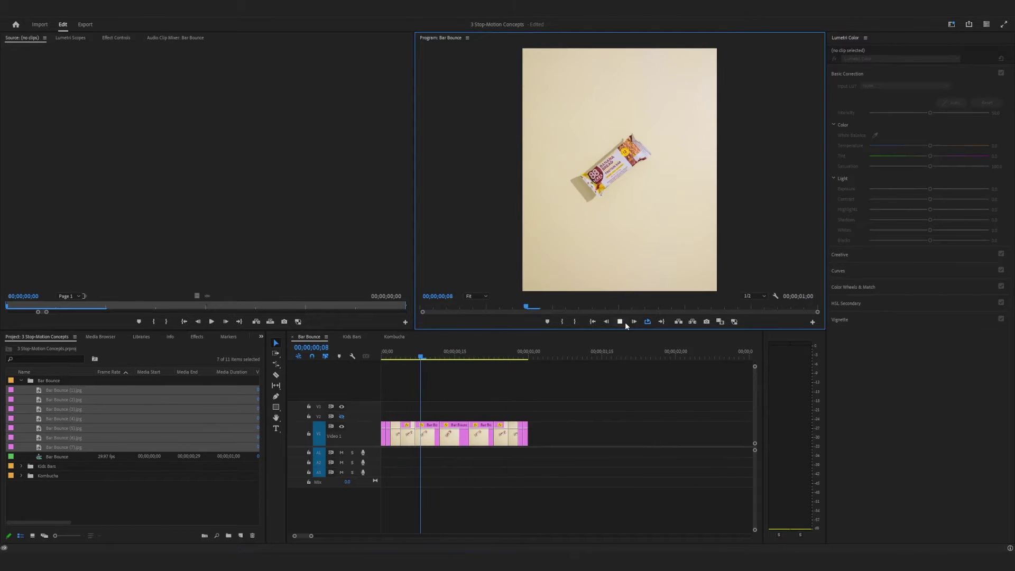
{"action": "left_click", "coordinate": [624, 322]}
{"action": "left_click", "coordinate": [421, 358]}
{"action": "left_click_drag", "start_coordinate": [421, 358], "coordinate": [494, 358]}
{"action": "left_click", "coordinate": [395, 478]}
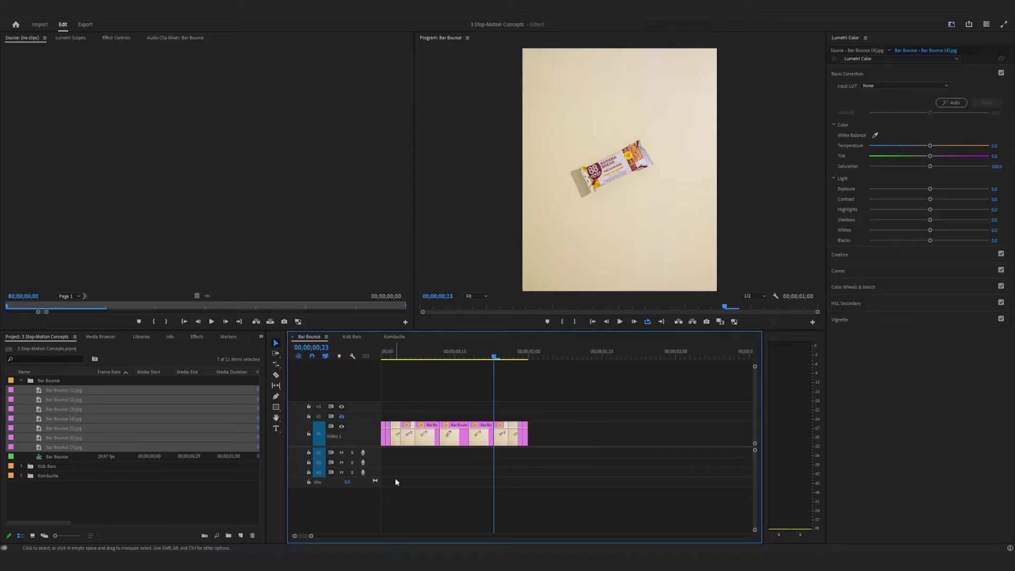
- Add the photo Bar Bounce (7) at the end of the sequence and trim it to about 13 frames
{"action": "left_click", "coordinate": [60, 447]}
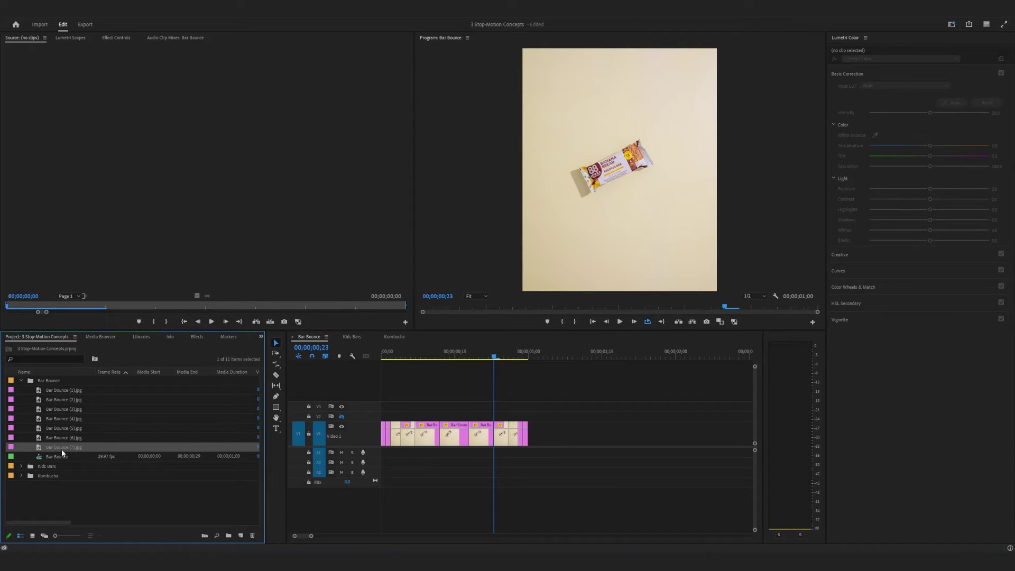
{"action": "left_click_drag", "start_coordinate": [61, 449], "coordinate": [531, 428]}
{"action": "scroll", "coordinate": [609, 436], "scroll_direction": "down", "scroll_amount": 4}
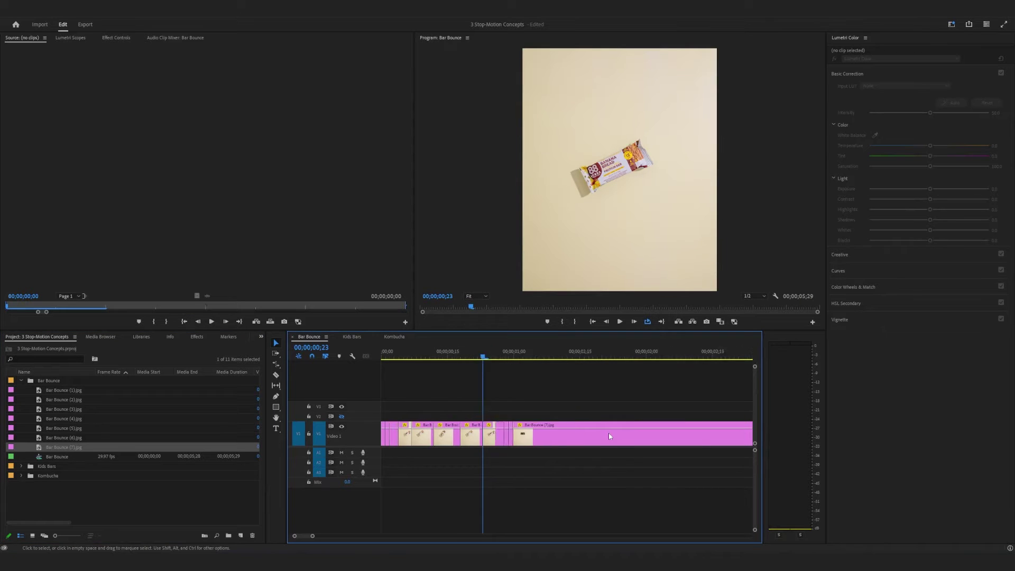
{"action": "left_click_drag", "start_coordinate": [593, 436], "coordinate": [447, 436]}
{"action": "scroll", "coordinate": [507, 489], "scroll_direction": "up", "scroll_amount": 3}
{"action": "scroll", "coordinate": [306, 533], "scroll_direction": "up", "scroll_amount": 5}
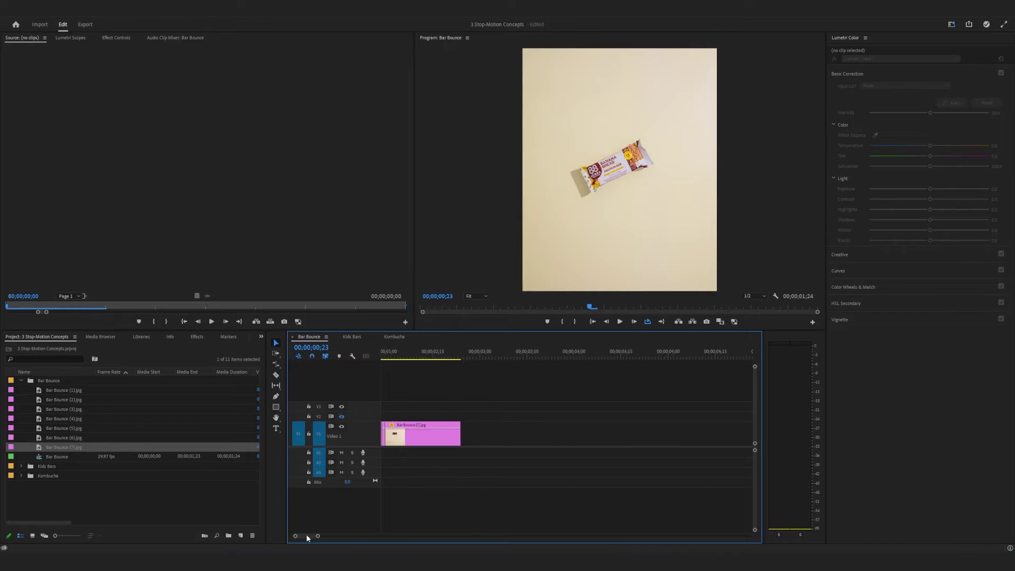
{"action": "left_click_drag", "start_coordinate": [454, 358], "coordinate": [355, 371]}
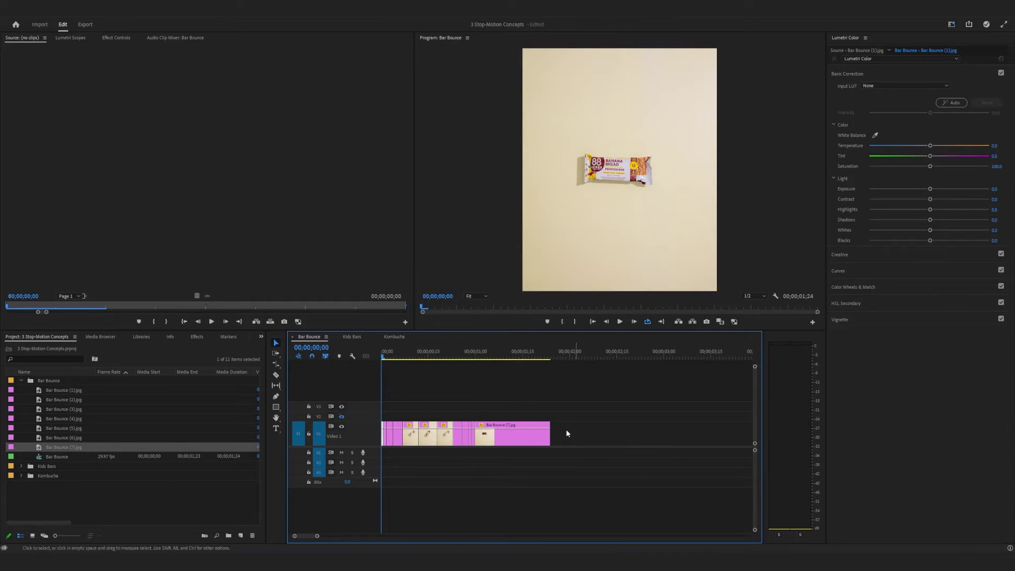
{"action": "left_click_drag", "start_coordinate": [551, 433], "coordinate": [515, 433]}
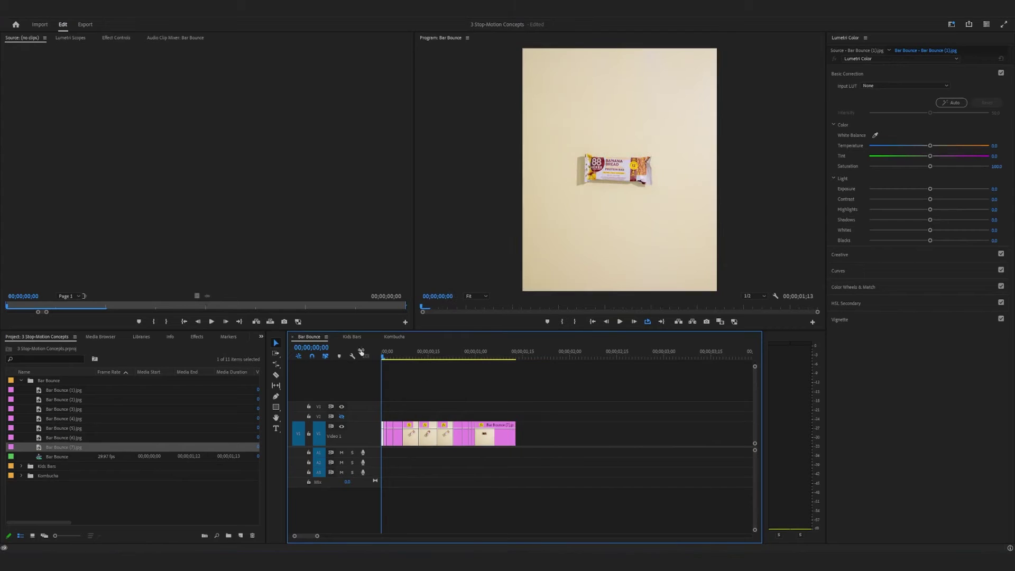
- Play the sequence with the new ending clip and scrub from its start to beyond the last clip
{"action": "left_click", "coordinate": [615, 323]}
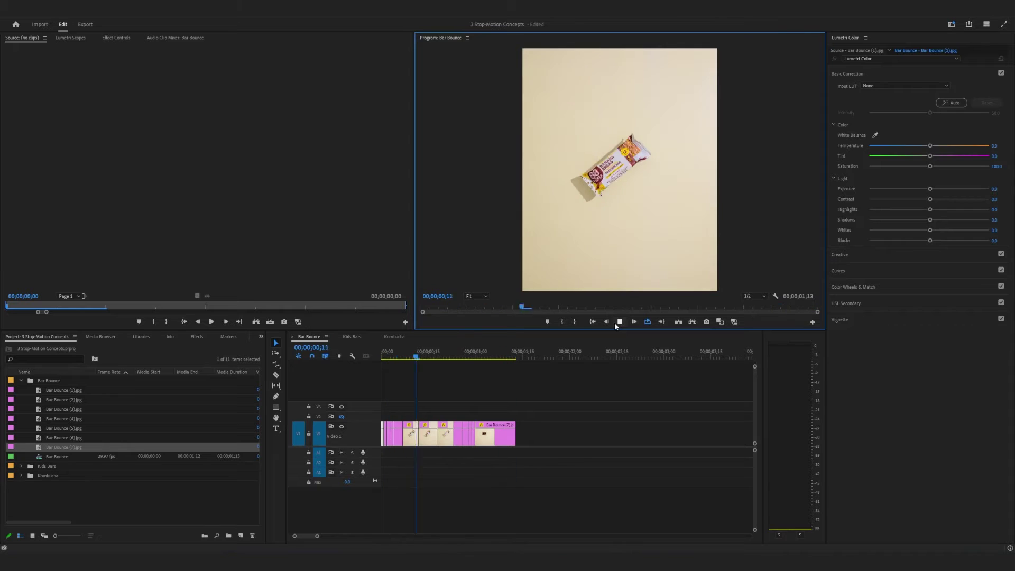
{"action": "left_click", "coordinate": [616, 322]}
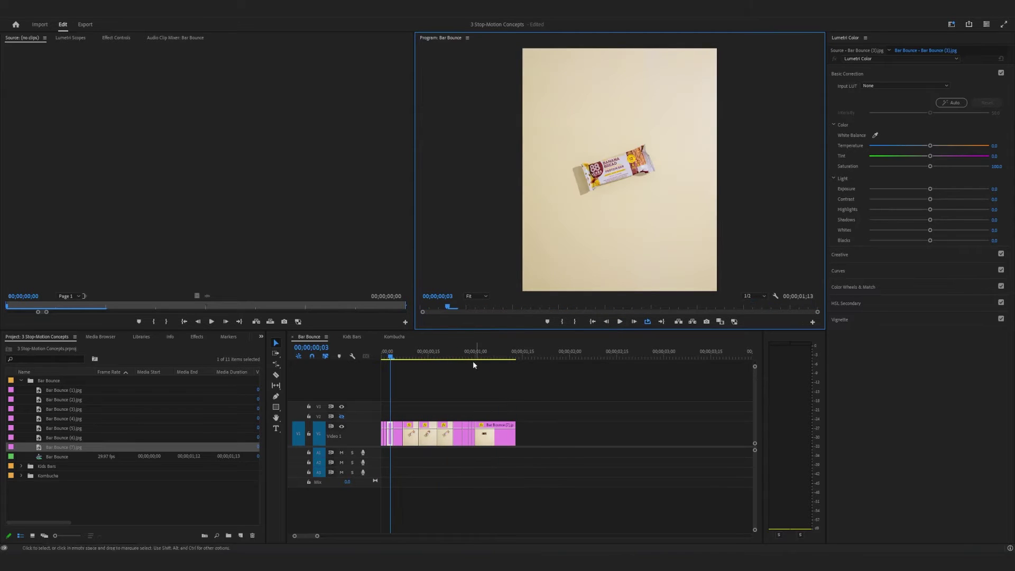
{"action": "left_click", "coordinate": [392, 359]}
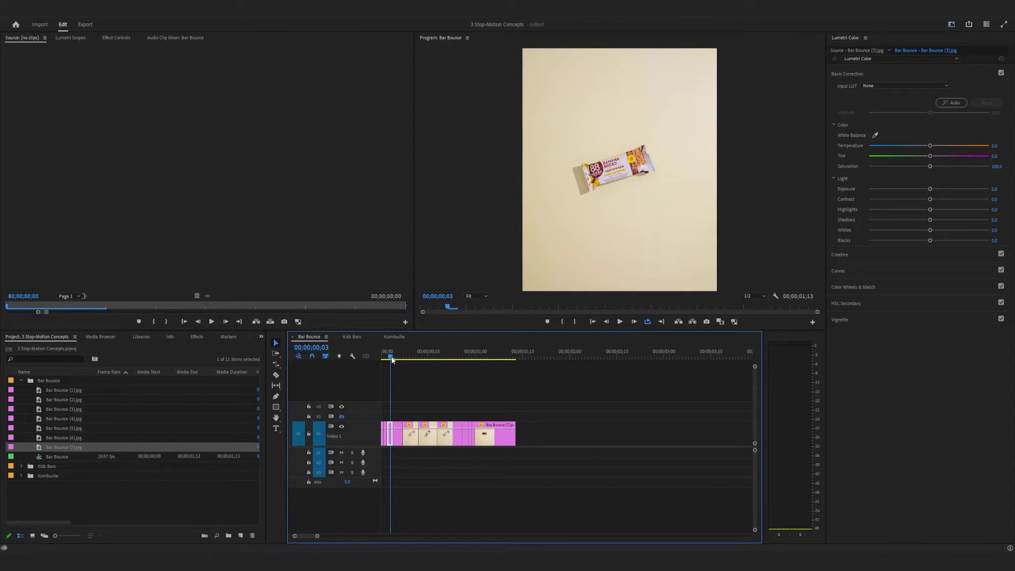
{"action": "left_click_drag", "start_coordinate": [391, 360], "coordinate": [567, 391]}
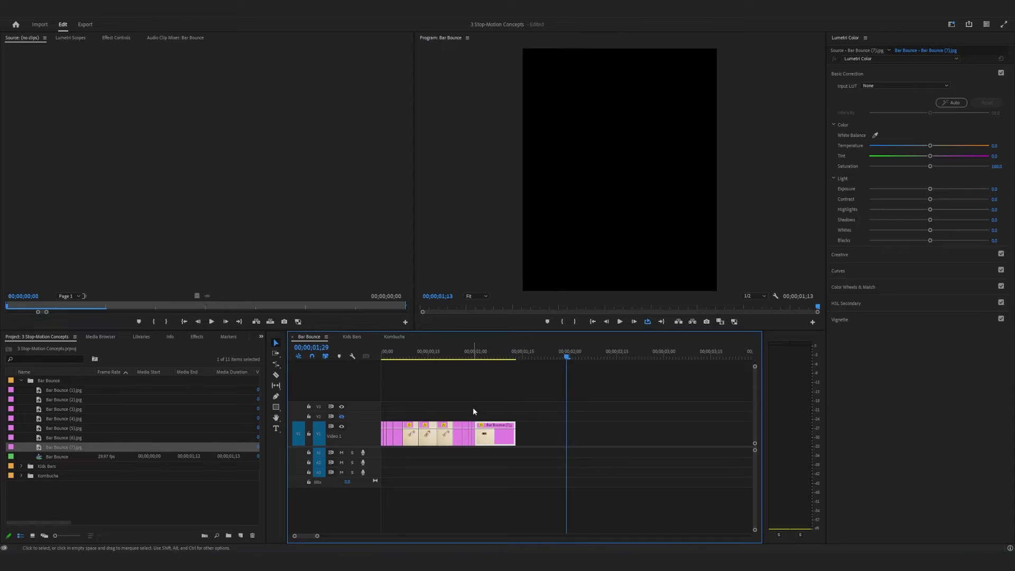
- Move the Bar Bounce (7) clip away from the others and nest all preceding clips as a sequence named Bounce
{"action": "left_click_drag", "start_coordinate": [501, 436], "coordinate": [519, 437]}
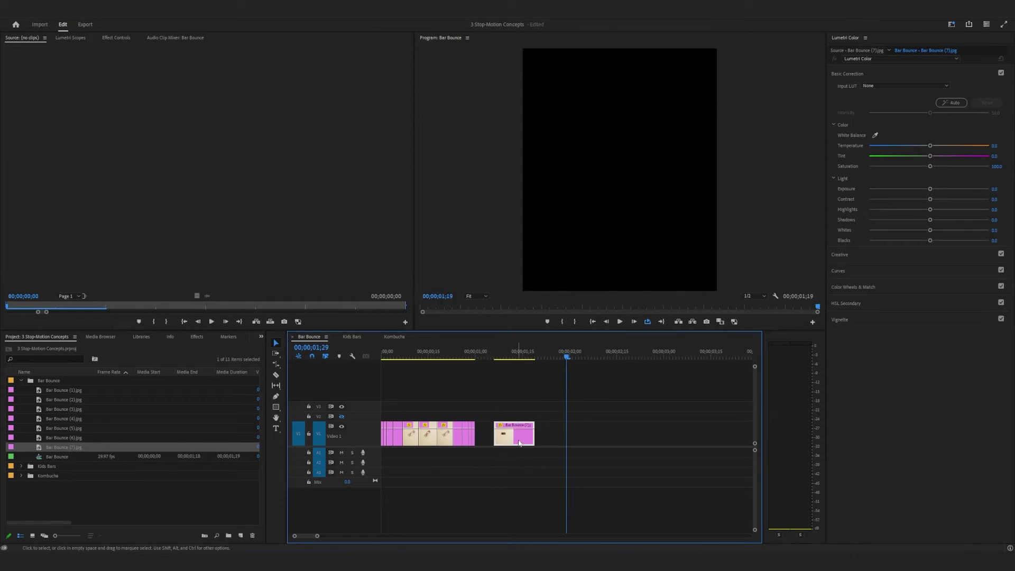
{"action": "left_click_drag", "start_coordinate": [475, 409], "coordinate": [392, 452]}
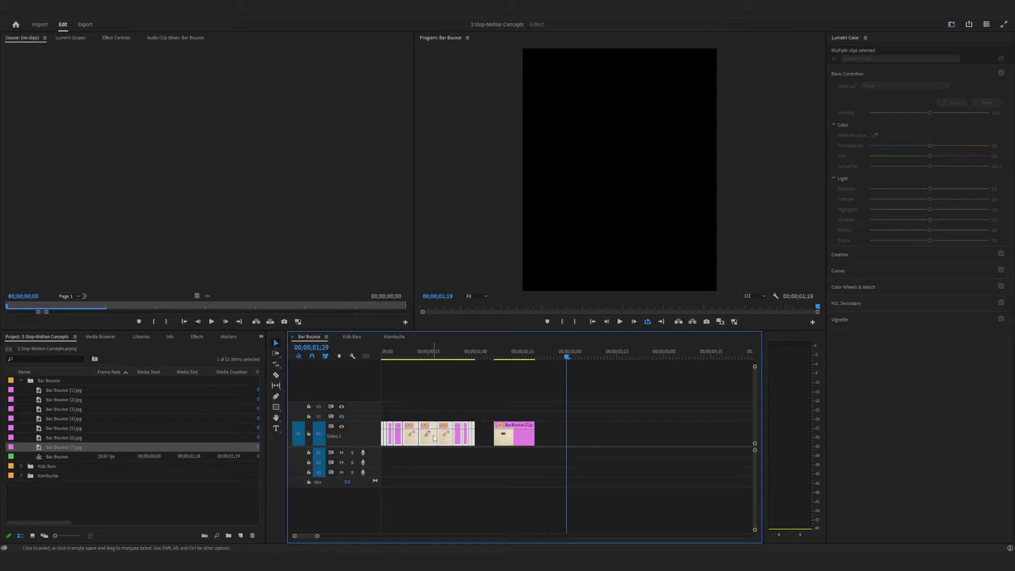
{"action": "right_click", "coordinate": [433, 435]}
{"action": "left_click", "coordinate": [454, 245]}
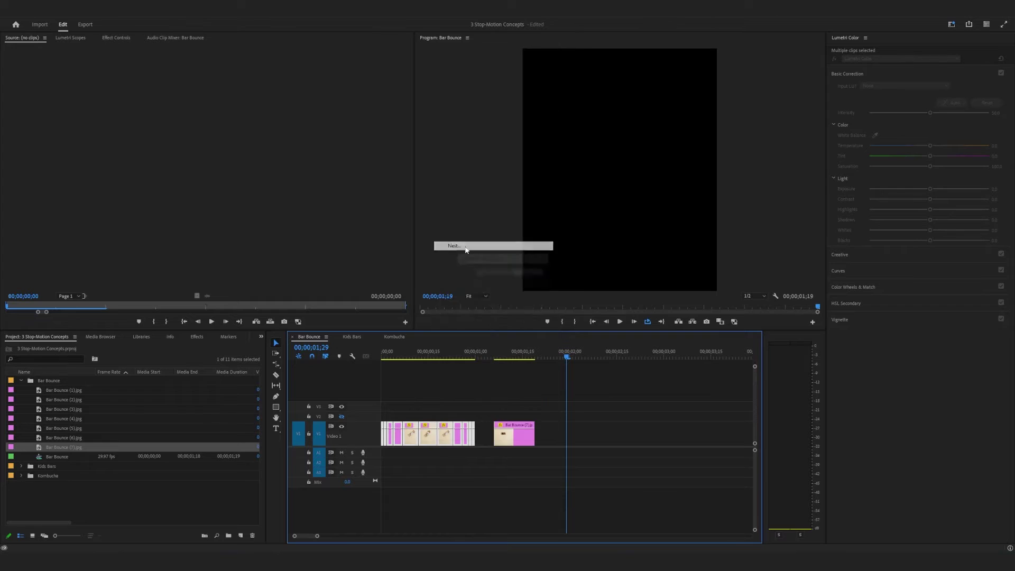
{"action": "type", "text": "Bounce"}
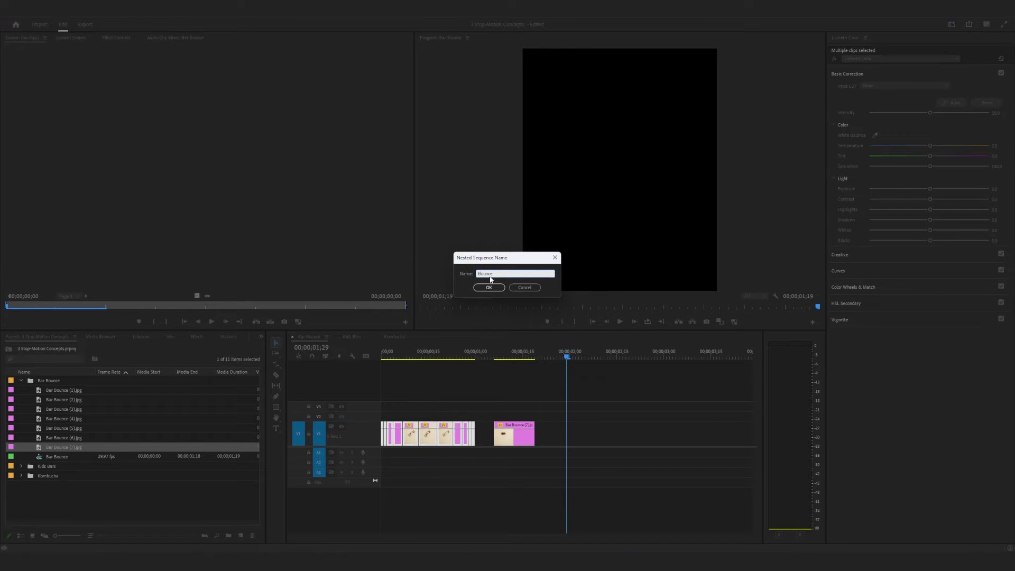
{"action": "left_click", "coordinate": [489, 287]}
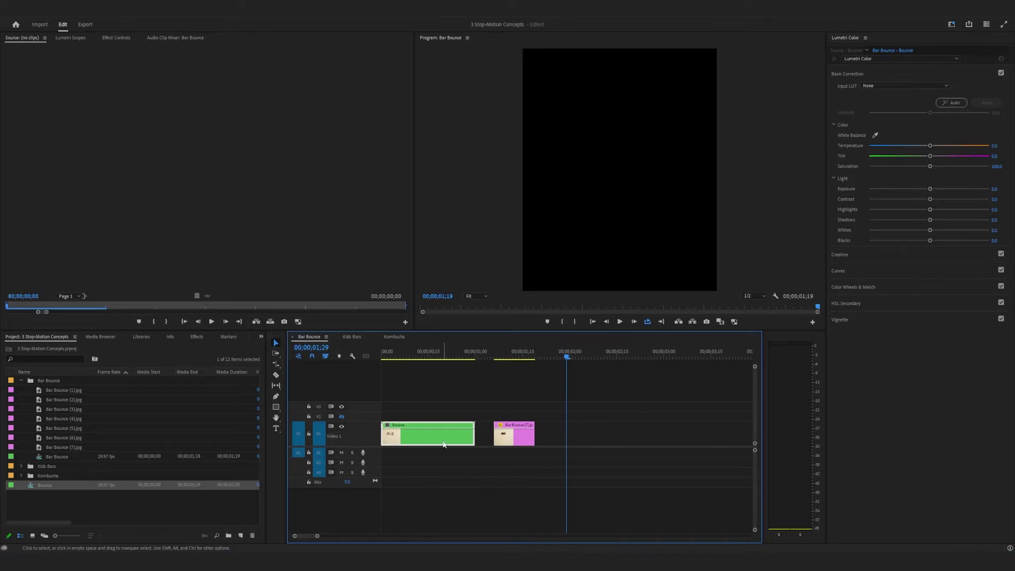
- Speed up the nested Bounce clip so it lasts 26 frames, rippling the trailing clip
{"action": "right_click", "coordinate": [439, 440]}
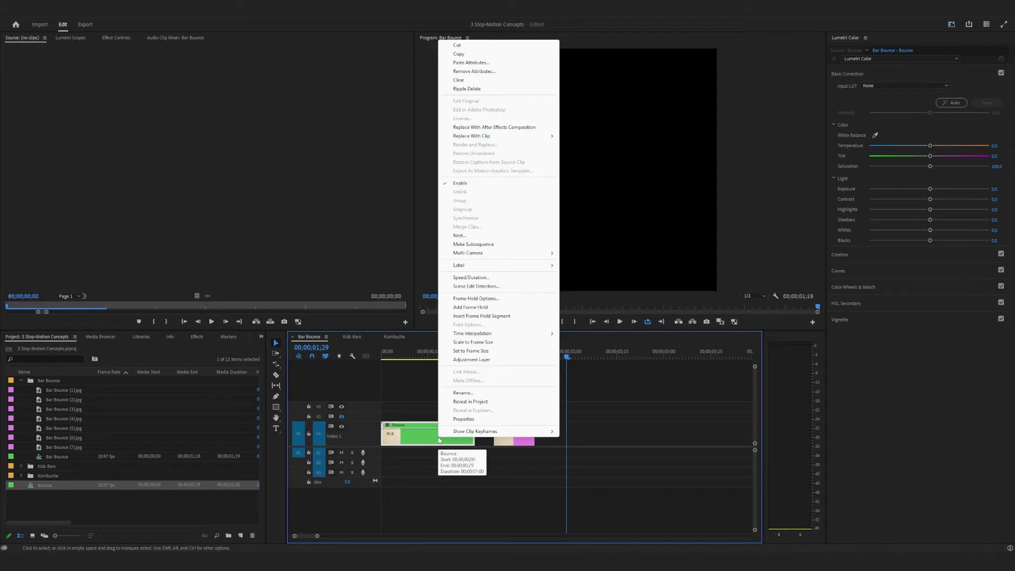
{"action": "left_click", "coordinate": [476, 277]}
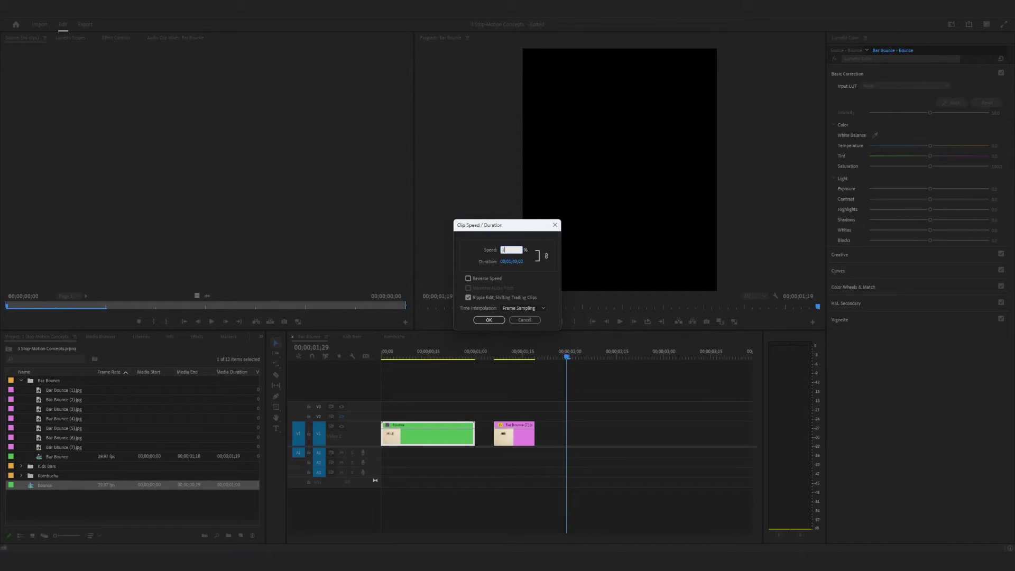
{"action": "left_click", "coordinate": [489, 320]}
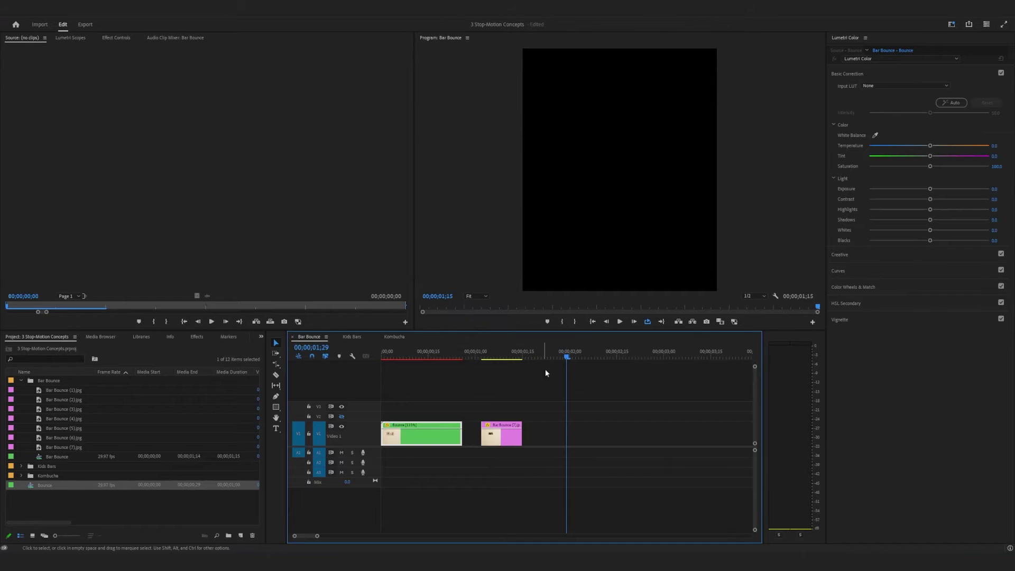
- Remove the gap before the Bar Bounce (7) clip and play the sequence
{"action": "right_click", "coordinate": [474, 434]}
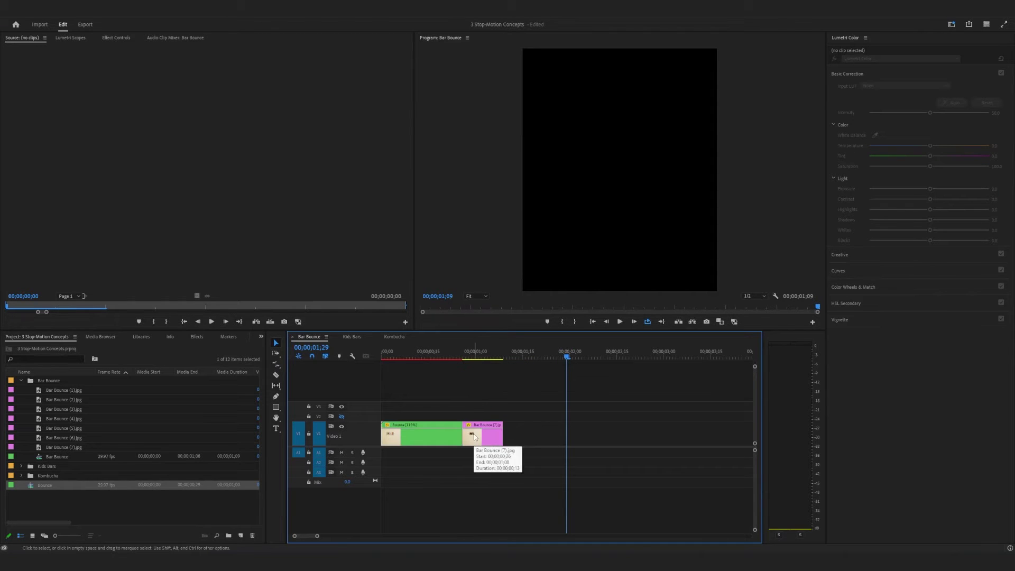
{"action": "left_click", "coordinate": [491, 453]}
{"action": "left_click", "coordinate": [619, 321]}
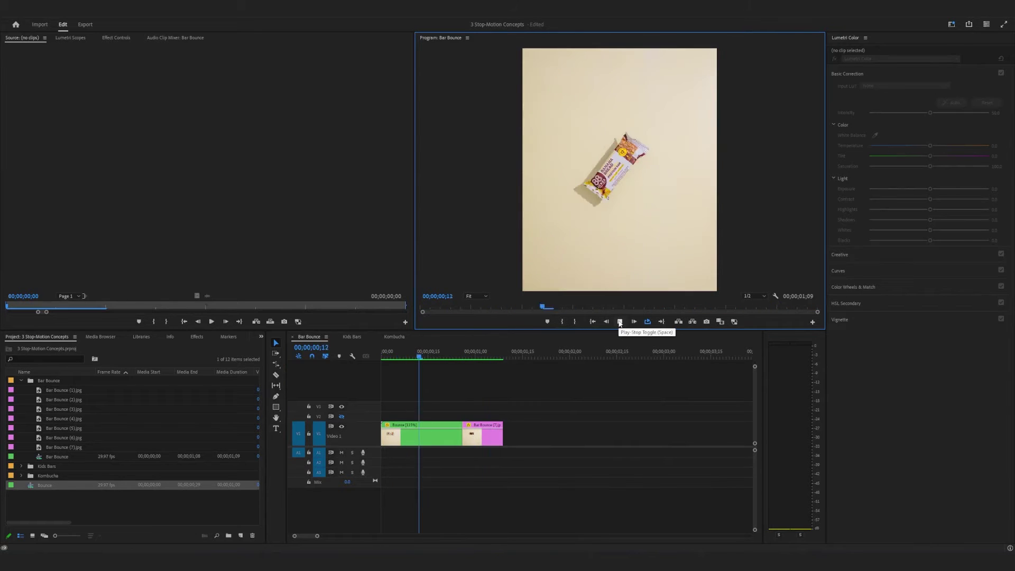
- Speed up the nested Bounce clip so it lasts 19 frames, rippling the trailing clip
{"action": "left_click", "coordinate": [410, 434]}
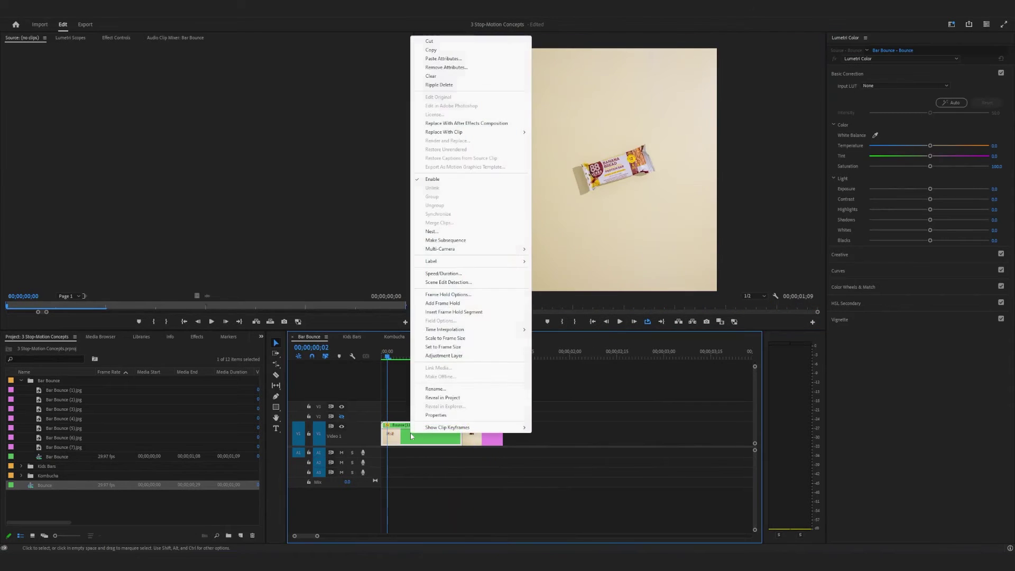
{"action": "right_click", "coordinate": [410, 434]}
{"action": "left_click", "coordinate": [475, 273]}
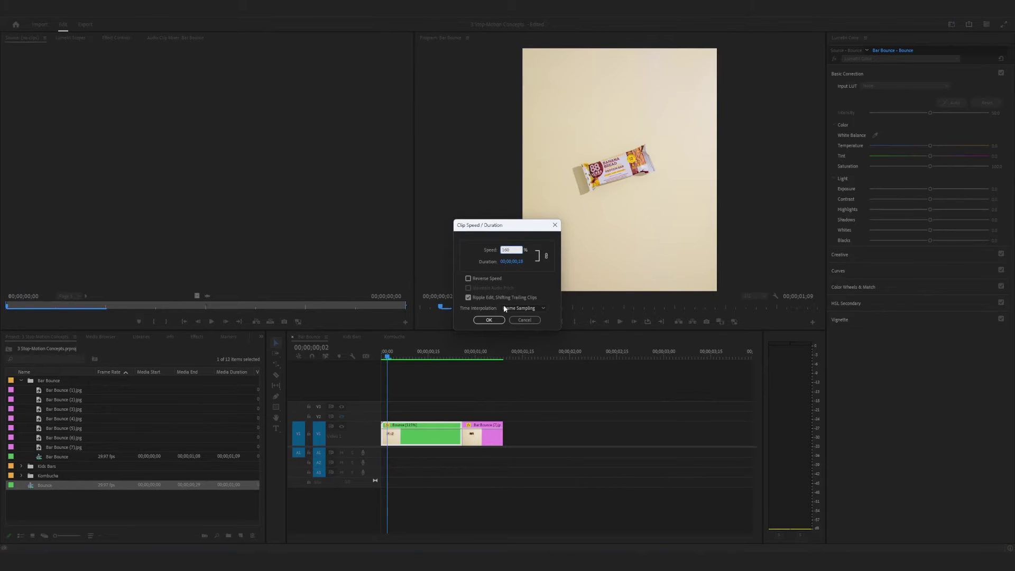
{"action": "left_click", "coordinate": [489, 320]}
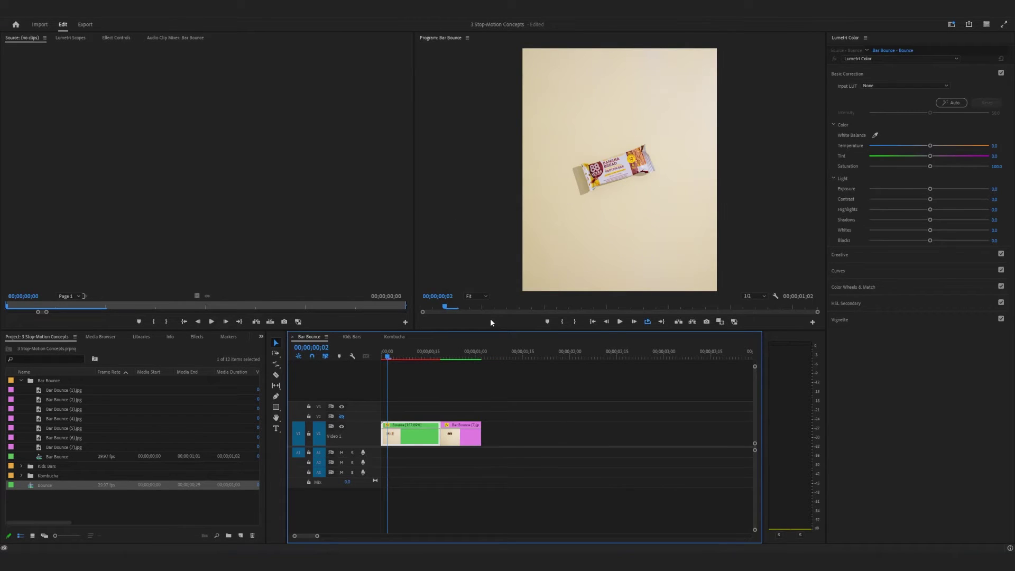
- Render the Bar Bounce sequence in to out and play it back from the start
{"action": "left_click", "coordinate": [94, 90]}
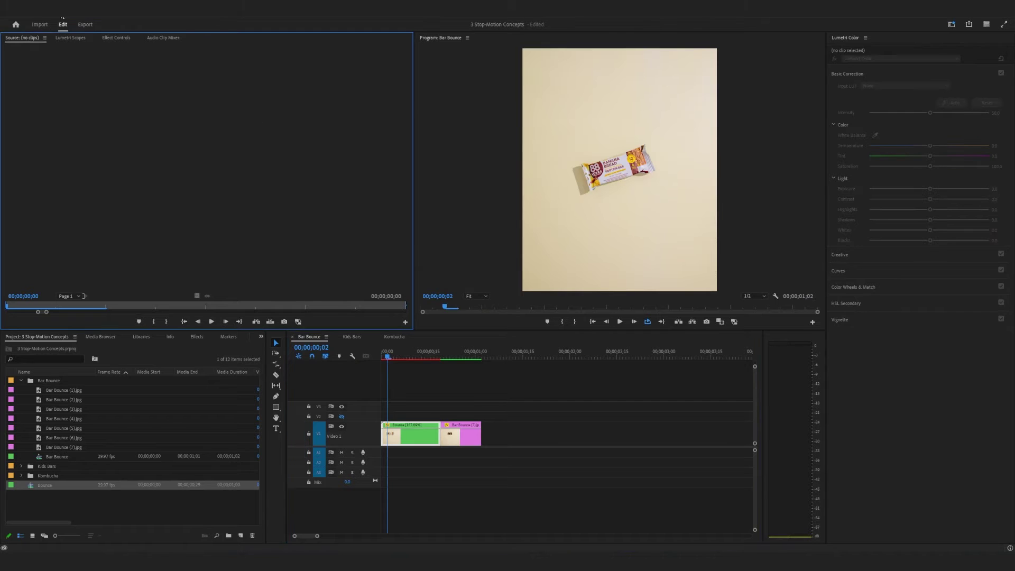
{"action": "left_click", "coordinate": [42, 15]}
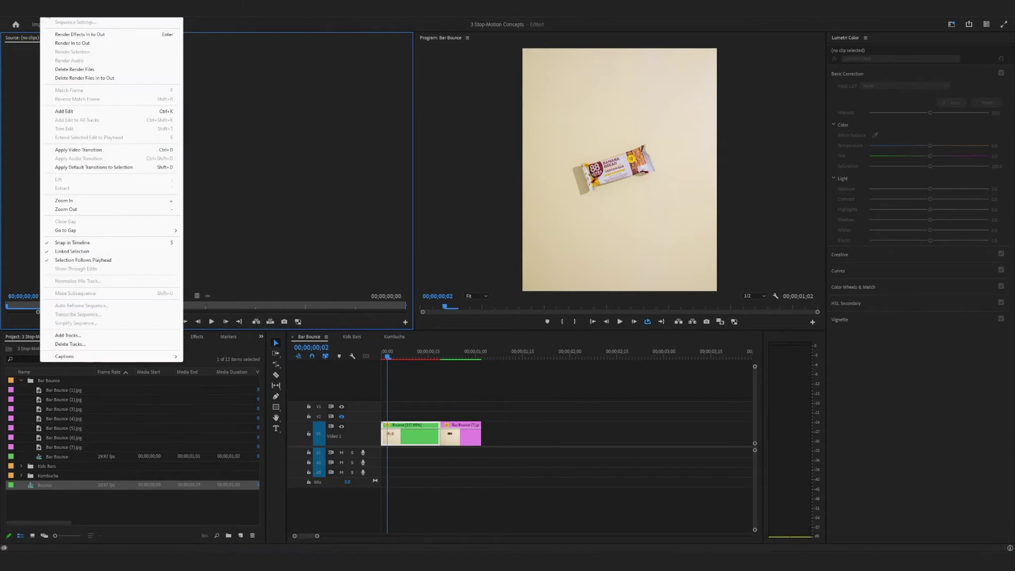
{"action": "left_click", "coordinate": [70, 43]}
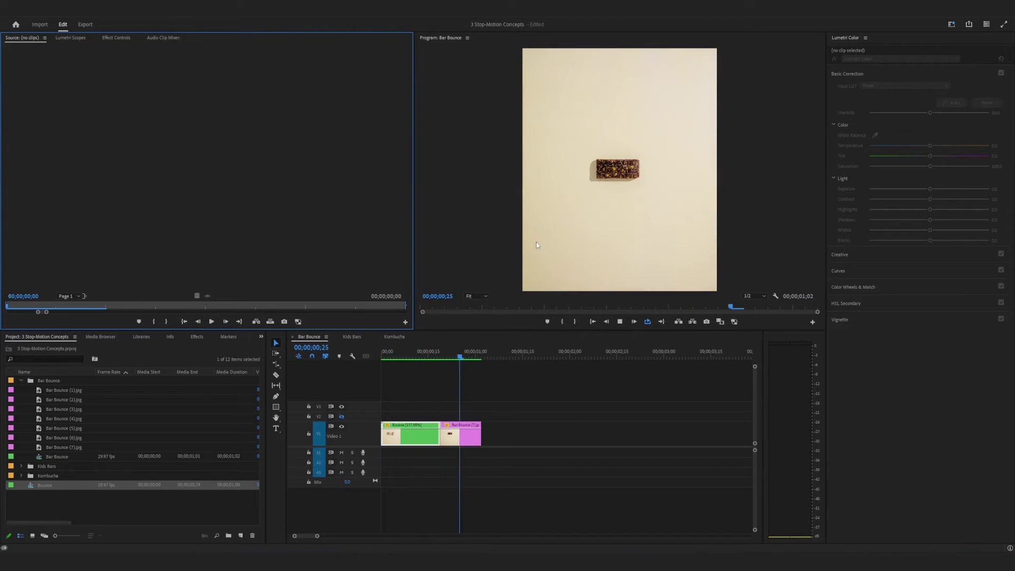
{"action": "left_click", "coordinate": [620, 322]}
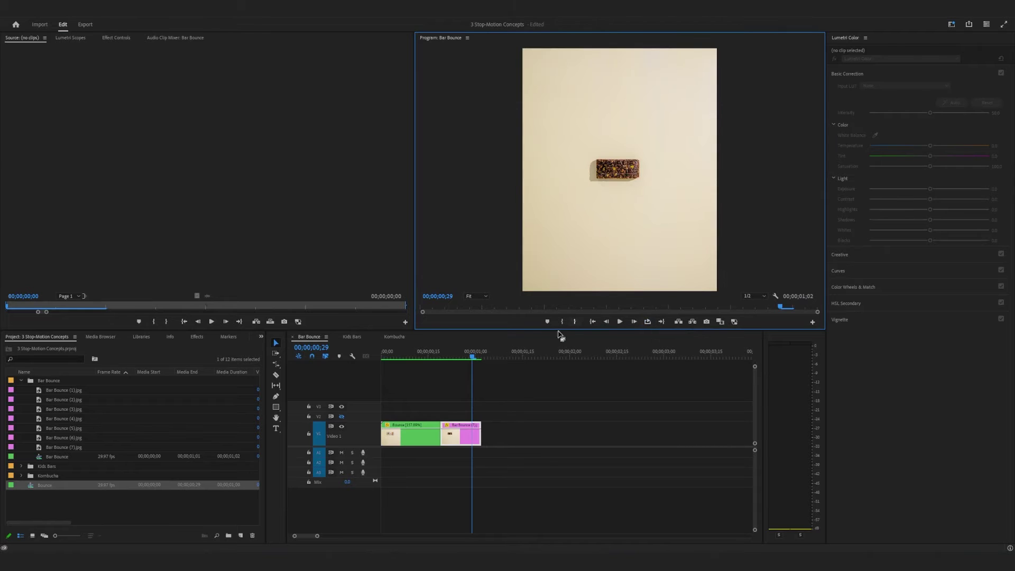
{"action": "left_click", "coordinate": [382, 352]}
{"action": "left_click", "coordinate": [621, 322]}
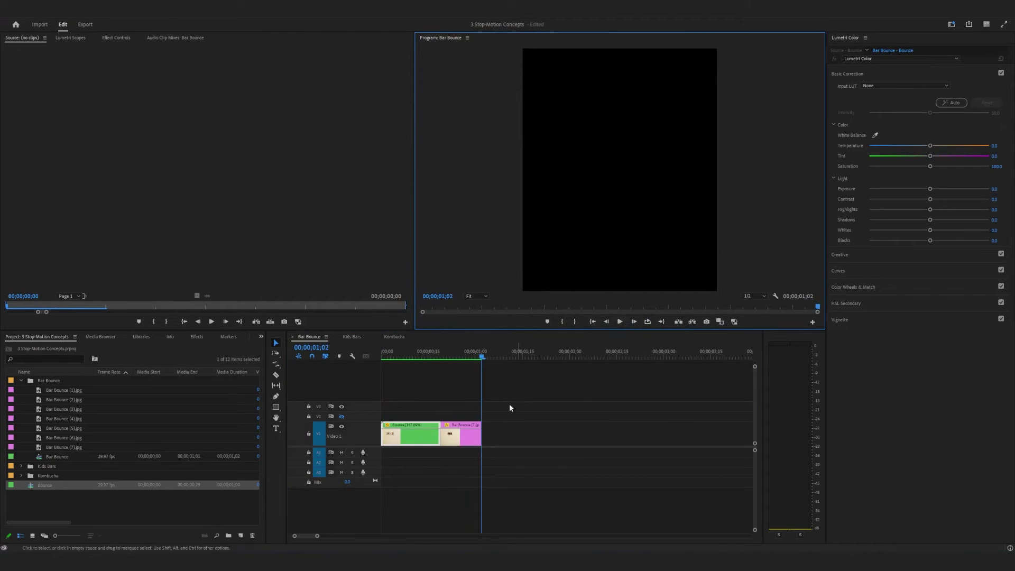
- Try extending the final Bar Bounce (7) clip to 00;00;01;26, play the sequence, and trim the clip back to 00;00;01;02
{"action": "left_click_drag", "start_coordinate": [481, 433], "coordinate": [556, 433]}
{"action": "left_click_drag", "start_coordinate": [481, 355], "coordinate": [364, 361]}
{"action": "left_click", "coordinate": [620, 321]}
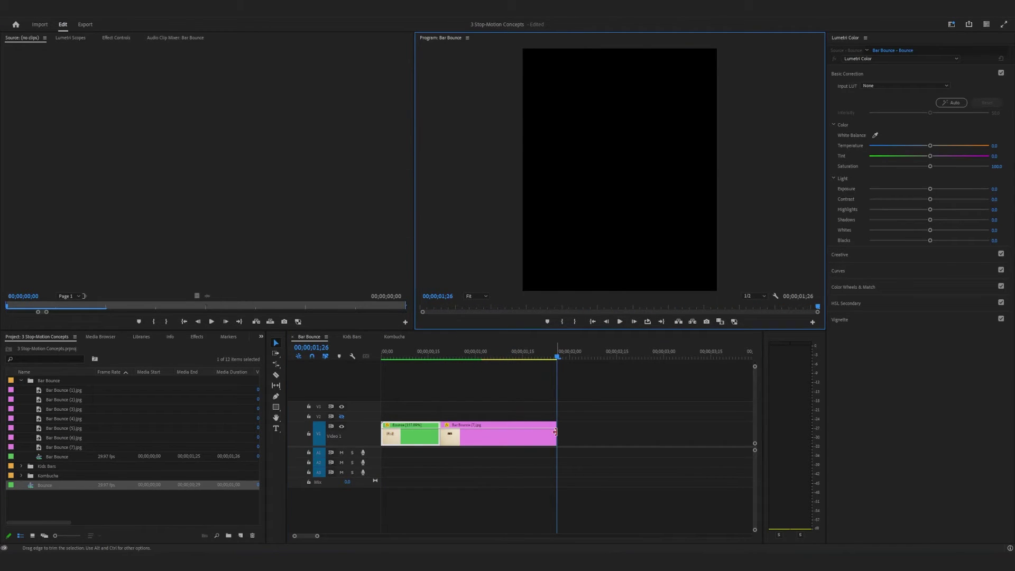
{"action": "left_click_drag", "start_coordinate": [555, 432], "coordinate": [481, 432]}
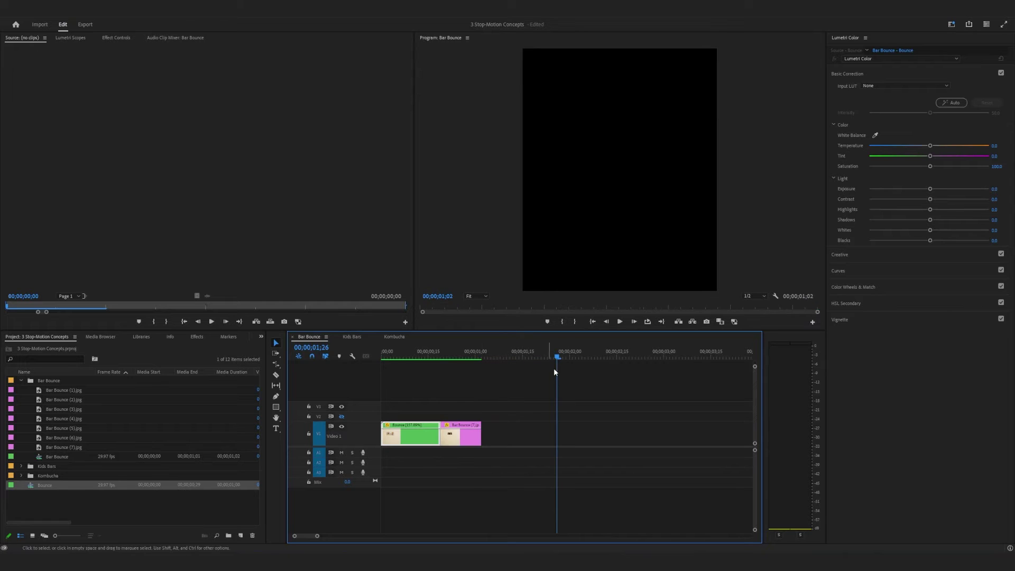
- Copy the Bounce and Bar Bounce (7) clips, paste them twice from 00;00;01;02 onward, and play the sequence from the start
{"action": "left_click_drag", "start_coordinate": [557, 358], "coordinate": [417, 366]}
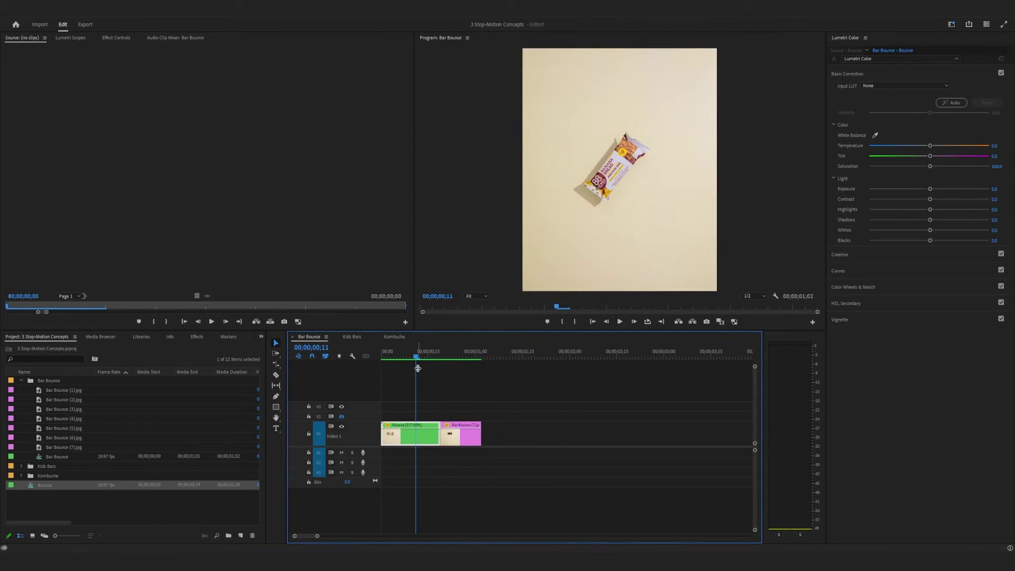
{"action": "left_click", "coordinate": [523, 438]}
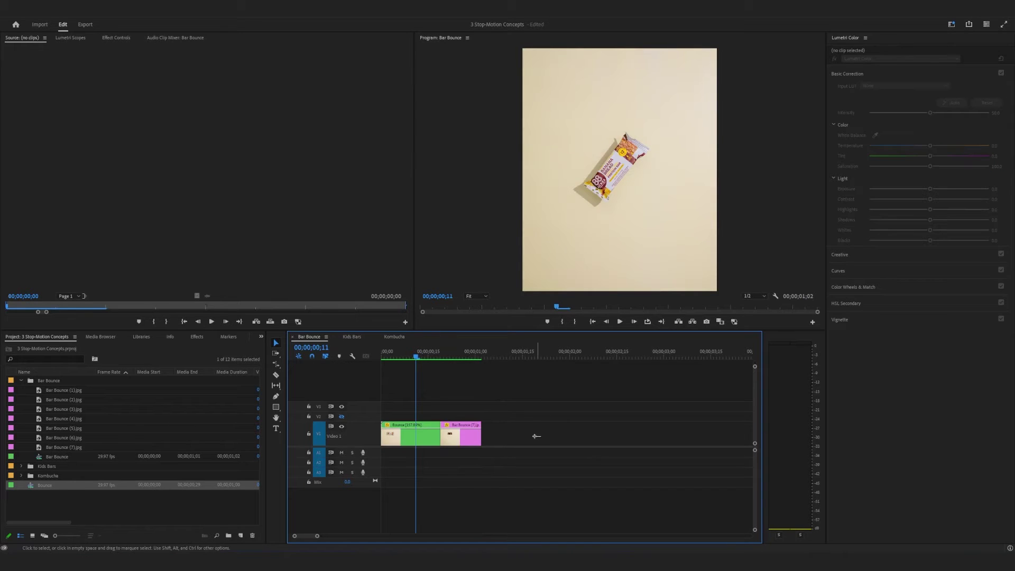
{"action": "left_click_drag", "start_coordinate": [535, 436], "coordinate": [414, 435]}
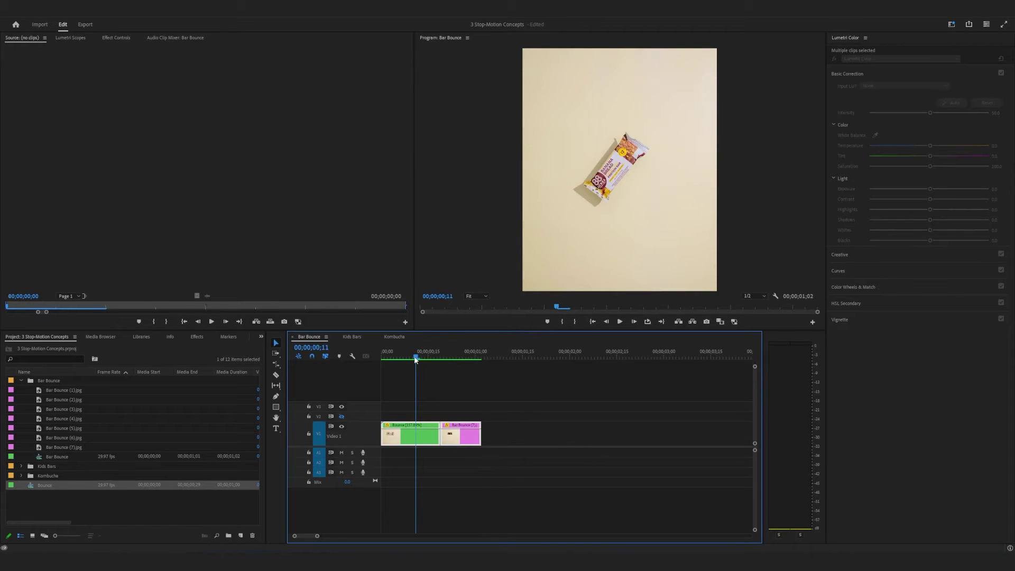
{"action": "left_click_drag", "start_coordinate": [415, 360], "coordinate": [481, 364]}
{"action": "key", "text": "ctrl+v"}
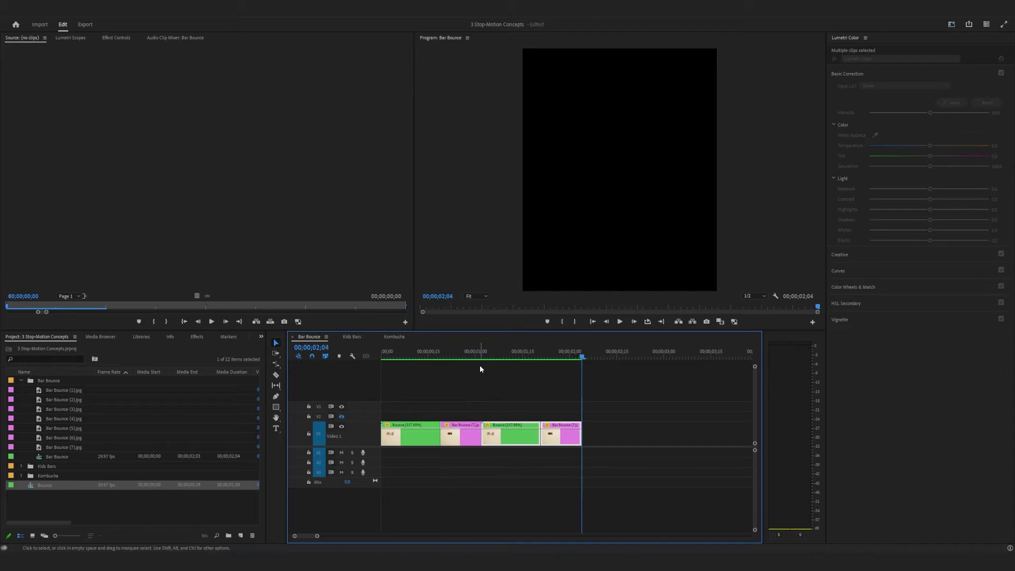
{"action": "key", "text": "ctrl+v"}
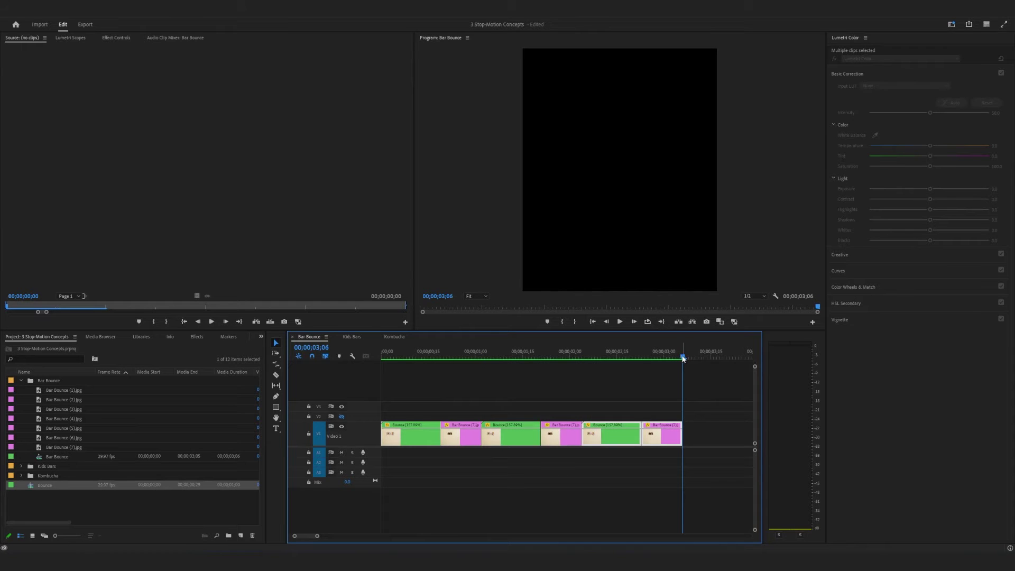
{"action": "key", "text": "Home"}
{"action": "left_click", "coordinate": [621, 325]}
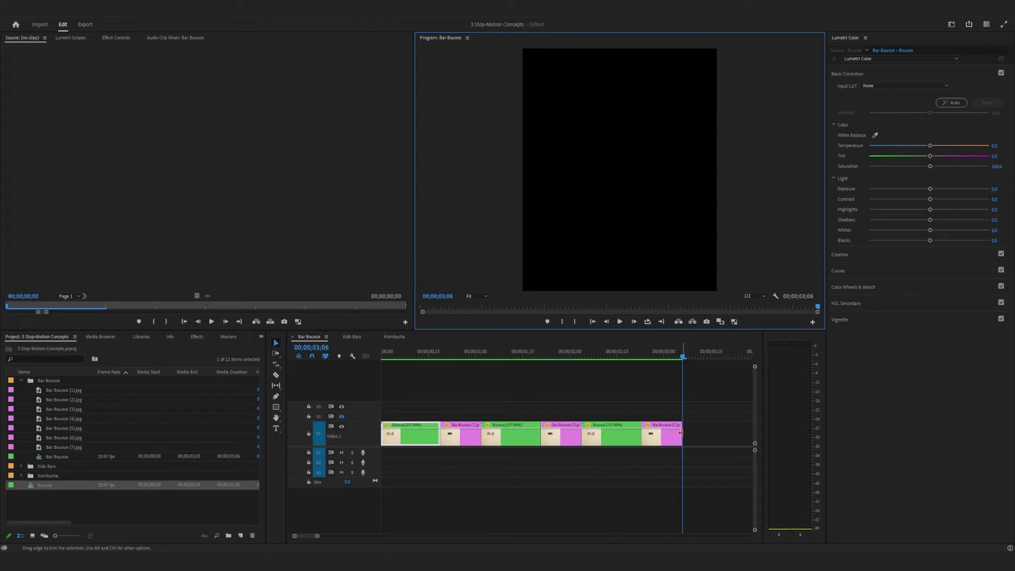
- Extend the last Bar Bounce (7) clip so it ends at 00;00;03;20, and play the sequence again
{"action": "left_click_drag", "start_coordinate": [680, 433], "coordinate": [726, 433]}
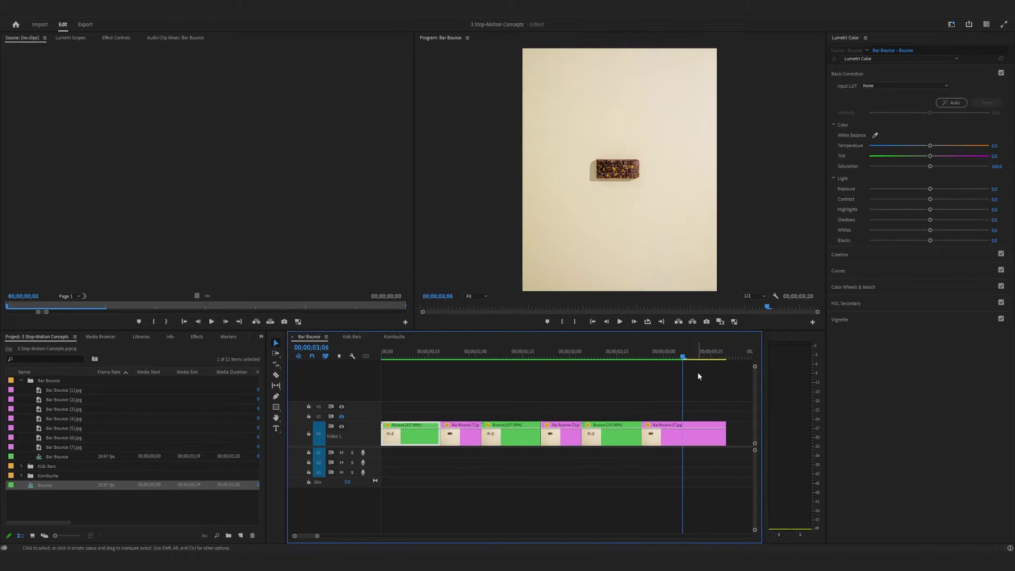
{"action": "left_click_drag", "start_coordinate": [682, 355], "coordinate": [406, 359]}
{"action": "left_click", "coordinate": [619, 323]}
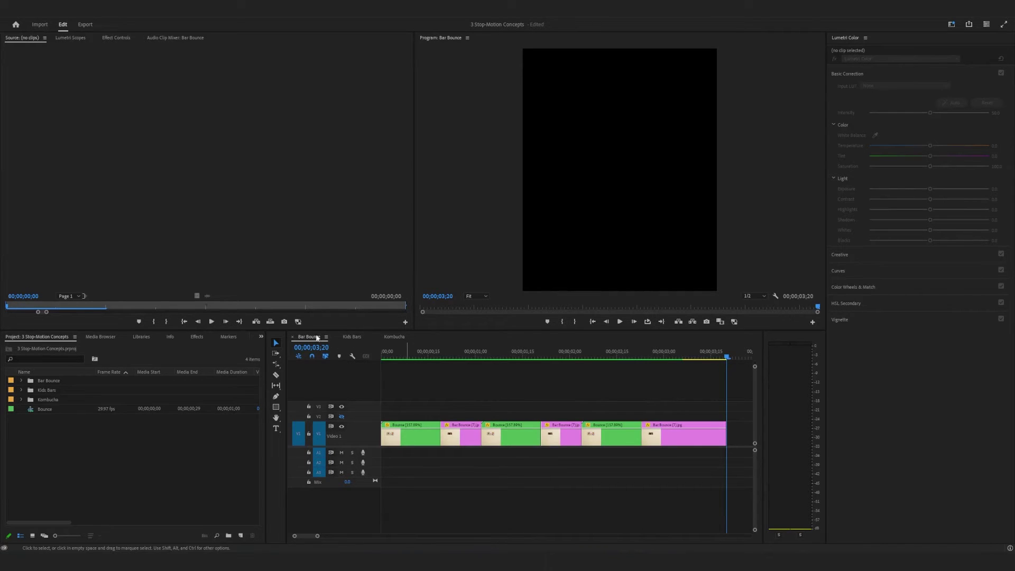
- Open the Kids Bars sequence and place the Kids Bars (1) to (7) photos in order at its start on V1
{"action": "left_click", "coordinate": [352, 337]}
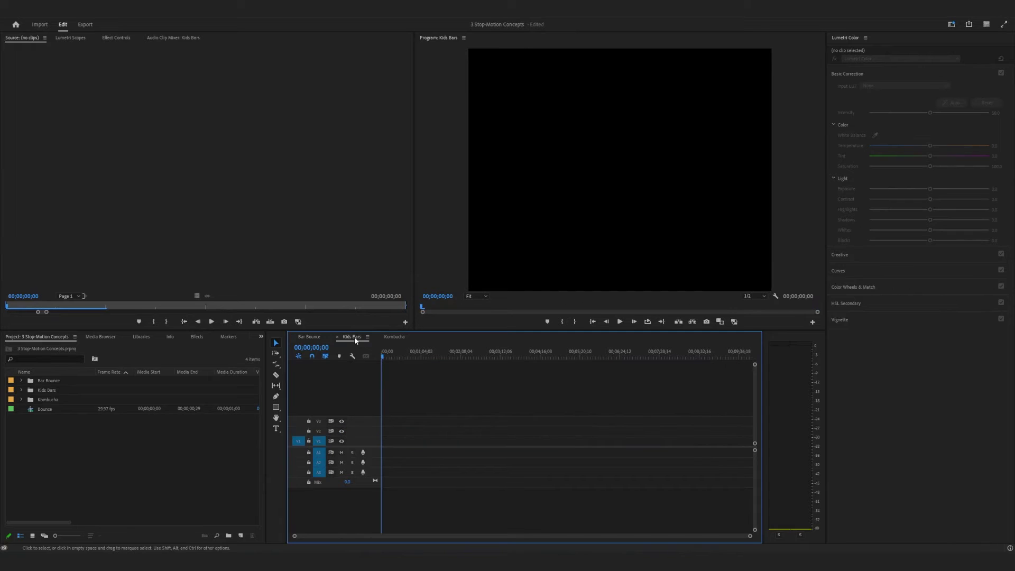
{"action": "left_click", "coordinate": [21, 390]}
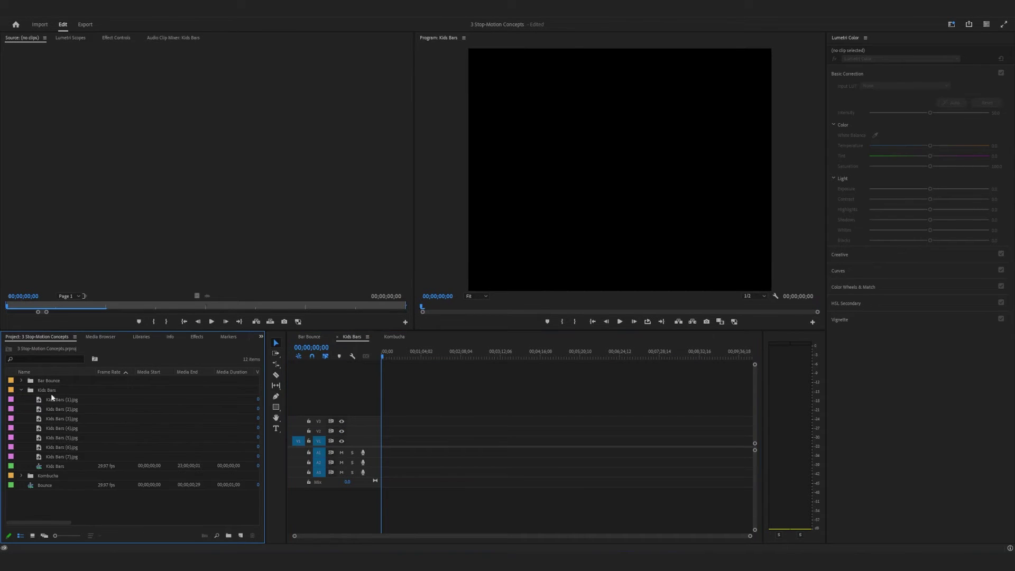
{"action": "left_click", "coordinate": [58, 400]}
{"action": "left_click", "coordinate": [64, 456], "text": "shift"}
{"action": "left_click_drag", "start_coordinate": [54, 400], "coordinate": [372, 443]}
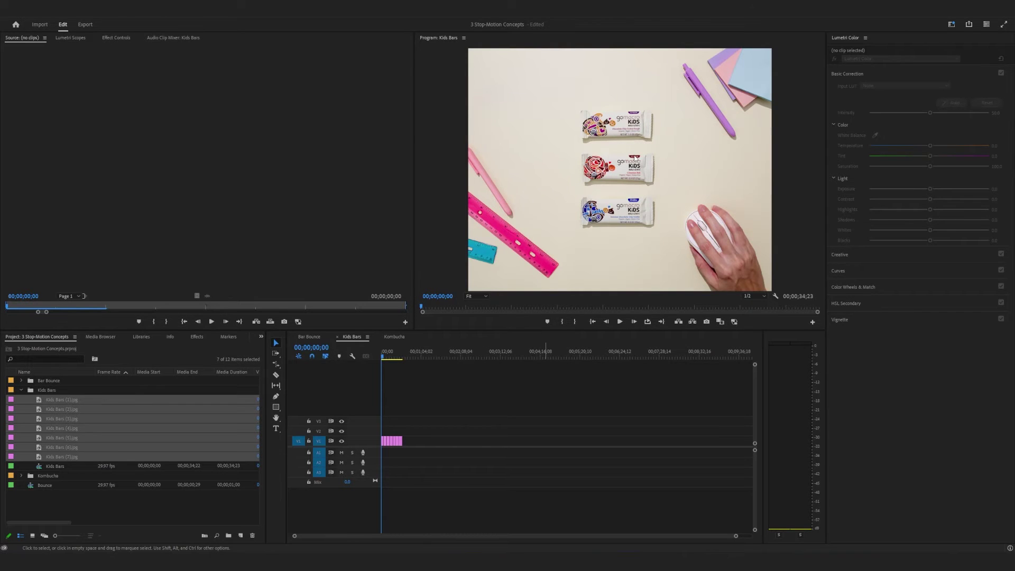
{"action": "key", "text": "backslash"}
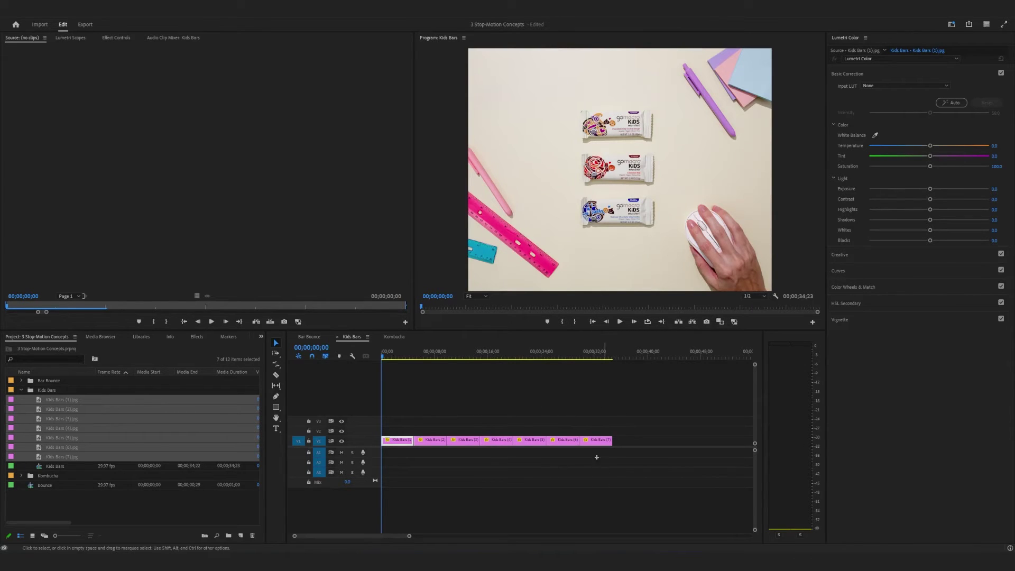
- Set the duration of all seven Kids Bars clips to 5 frames each, rippling the trailing clips
{"action": "left_click_drag", "start_coordinate": [596, 457], "coordinate": [396, 420]}
{"action": "right_click", "coordinate": [435, 445]}
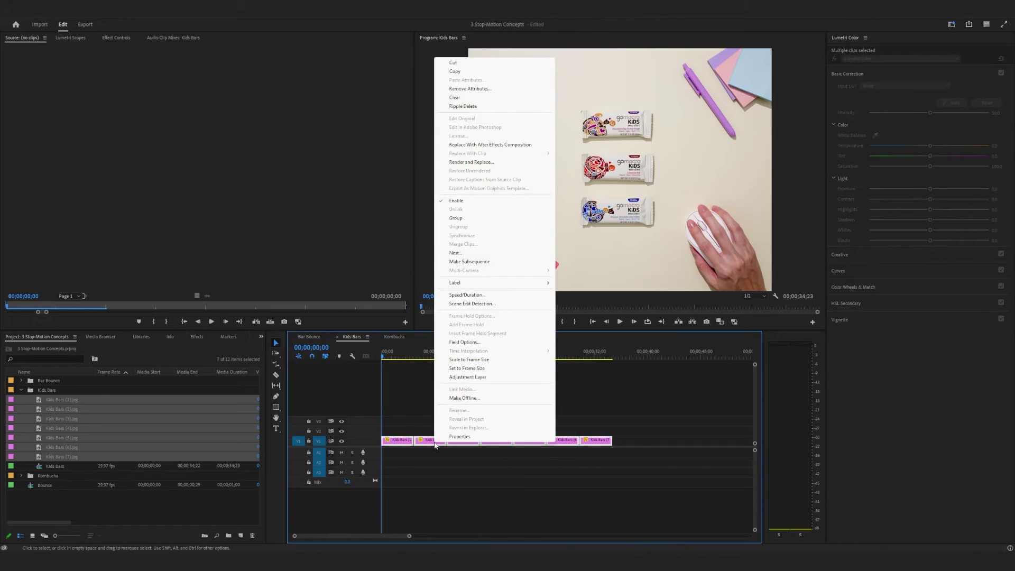
{"action": "left_click", "coordinate": [482, 294]}
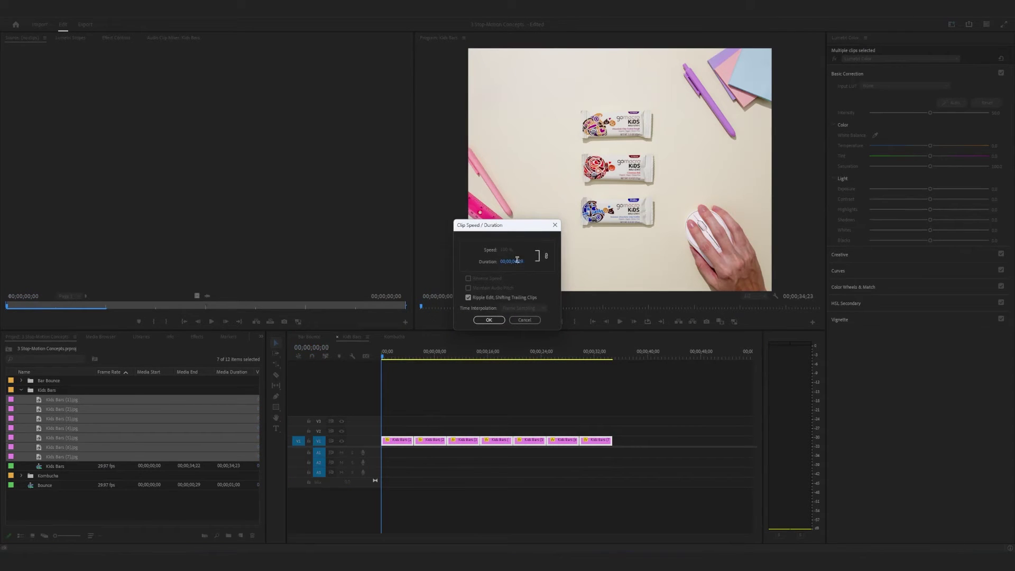
{"action": "left_click", "coordinate": [517, 259]}
{"action": "left_click", "coordinate": [488, 319]}
- Enlarge the Video 1 track to show thumbnails, enable loop playback, and play the Kids Bars sequence
{"action": "left_click_drag", "start_coordinate": [407, 537], "coordinate": [307, 536]}
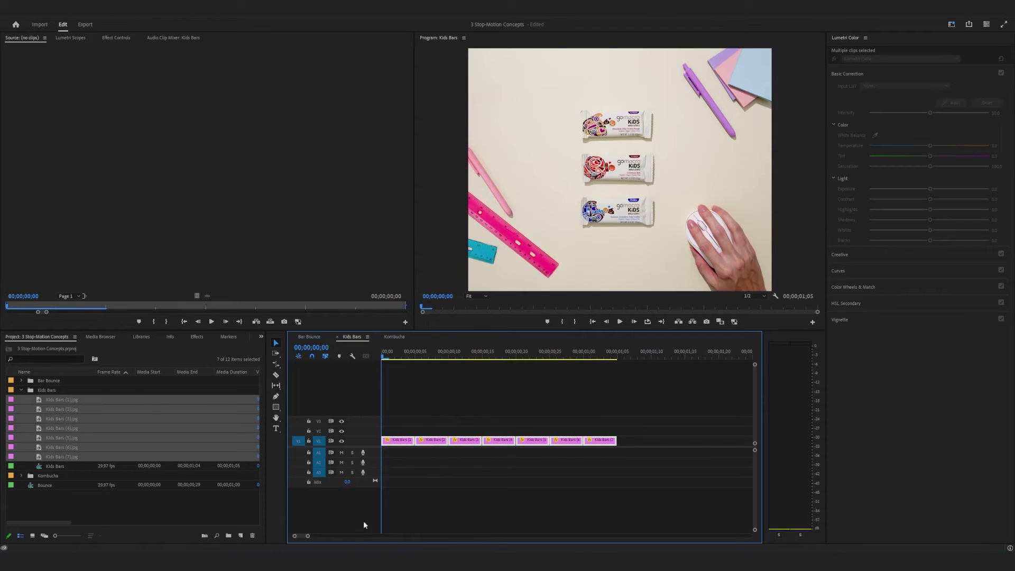
{"action": "double_click", "coordinate": [370, 437]}
{"action": "left_click", "coordinate": [648, 322]}
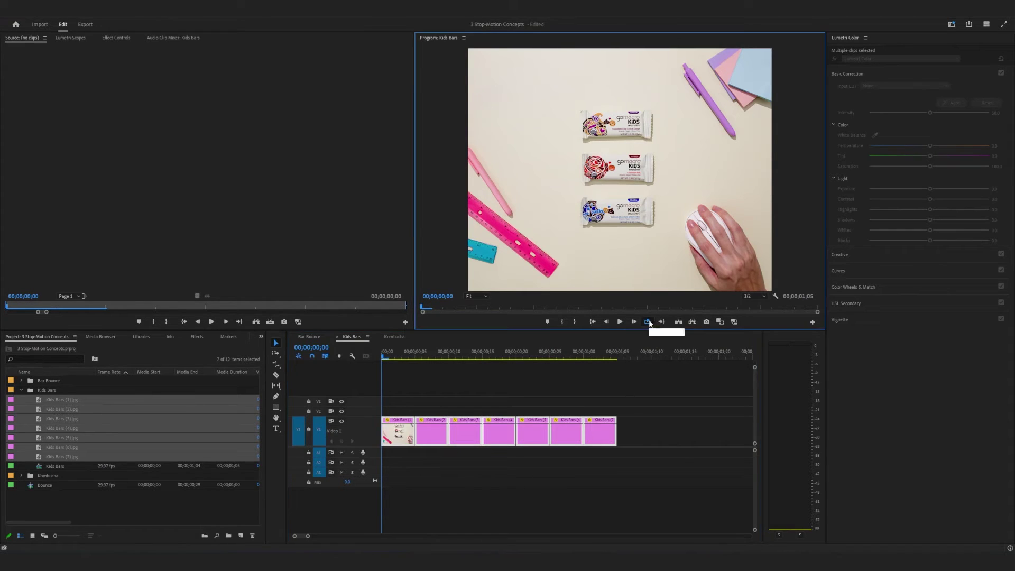
{"action": "left_click", "coordinate": [619, 321]}
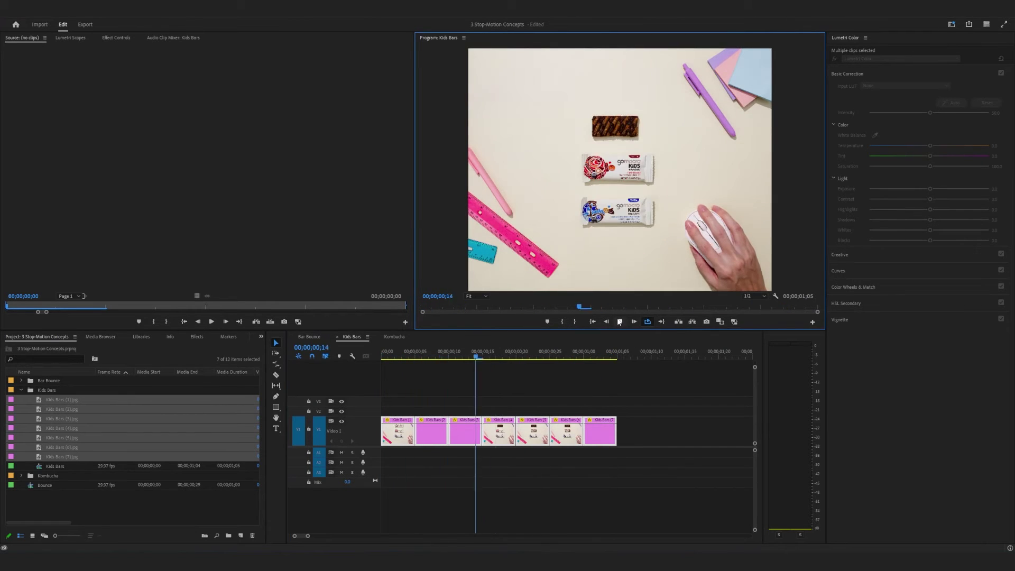
- Replay the Kids Bars sequence and examine its third, fifth and seventh clips
{"action": "left_click", "coordinate": [466, 375]}
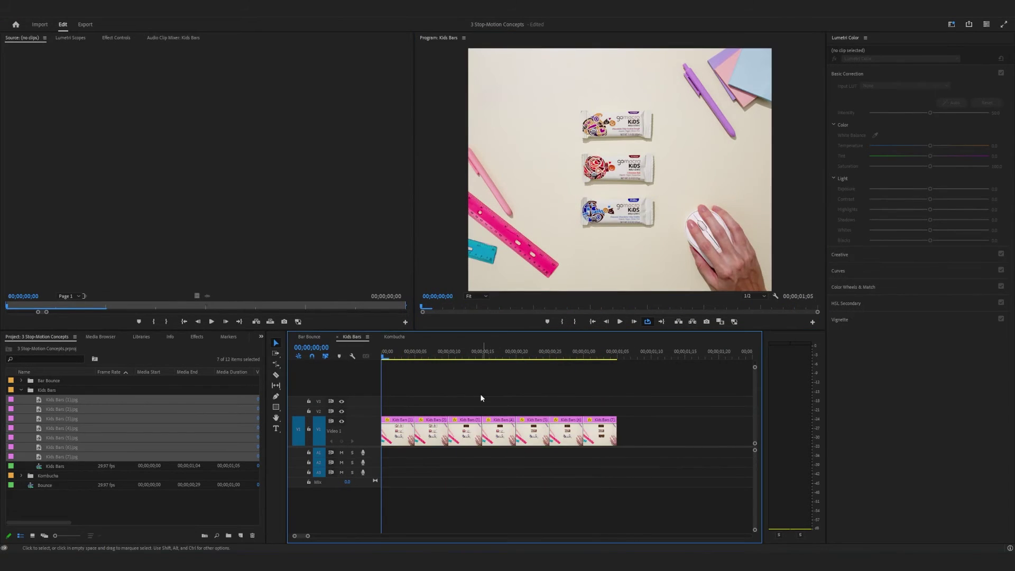
{"action": "left_click", "coordinate": [620, 322]}
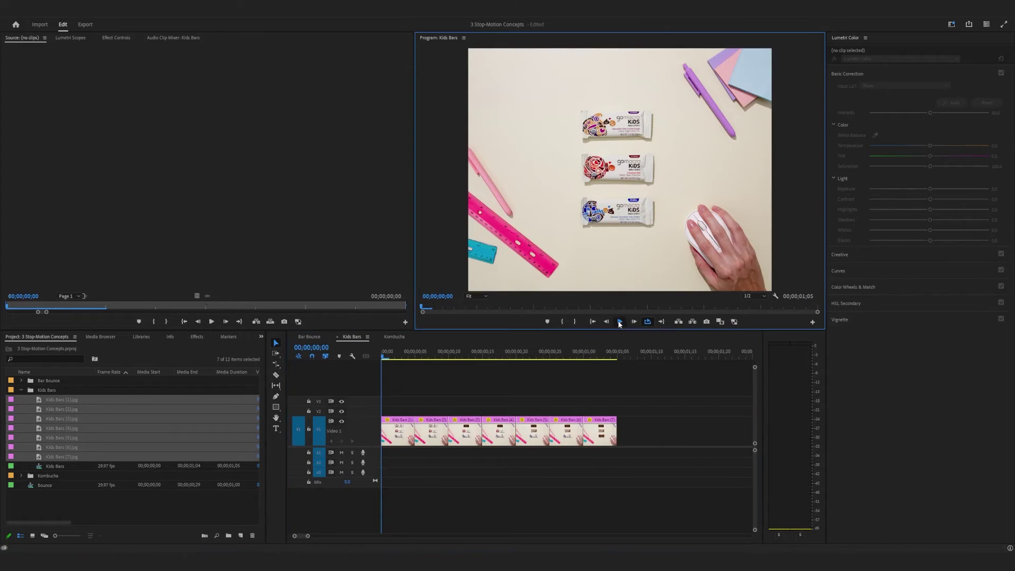
{"action": "left_click", "coordinate": [619, 321]}
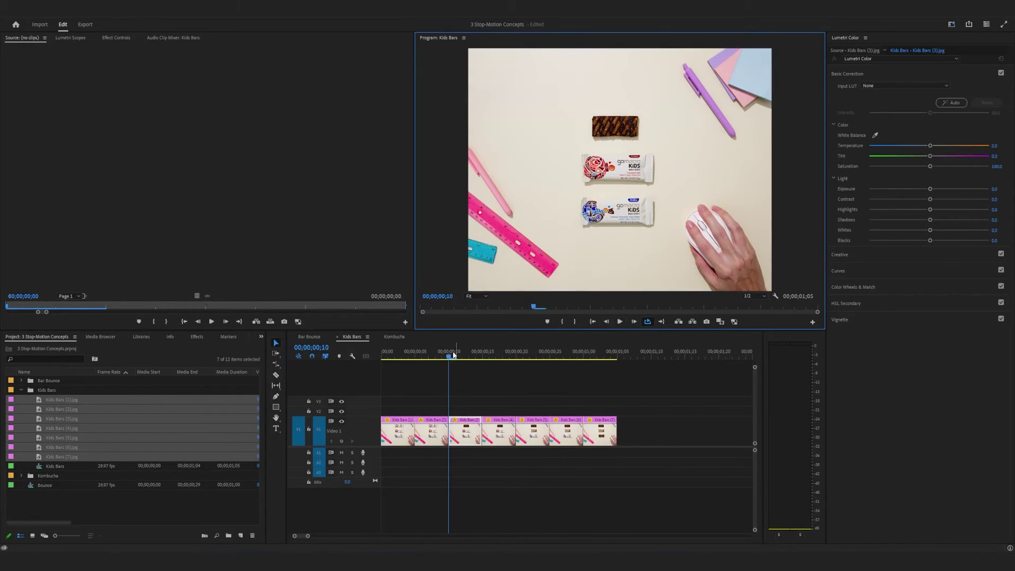
{"action": "left_click", "coordinate": [462, 357]}
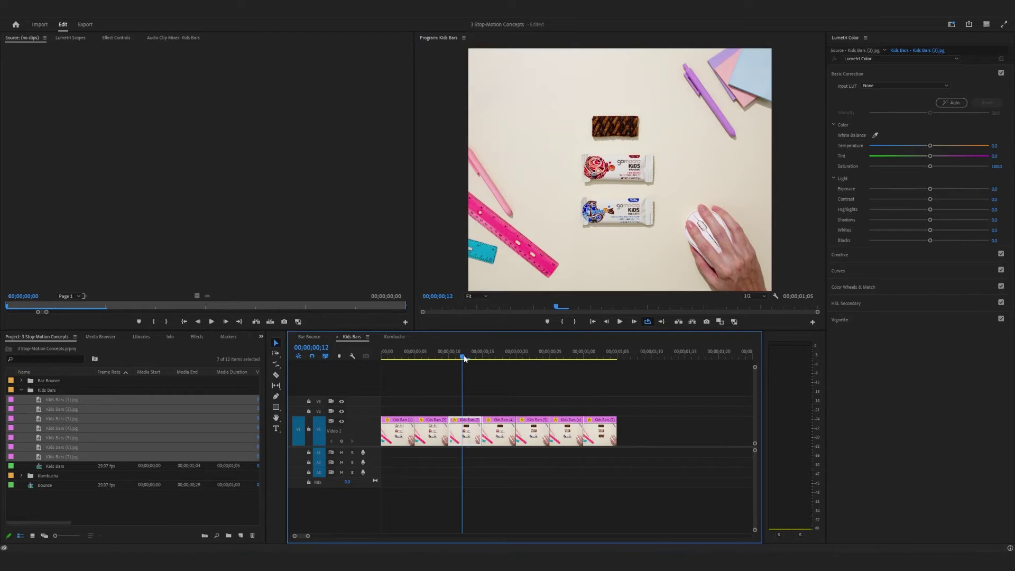
{"action": "left_click", "coordinate": [537, 439]}
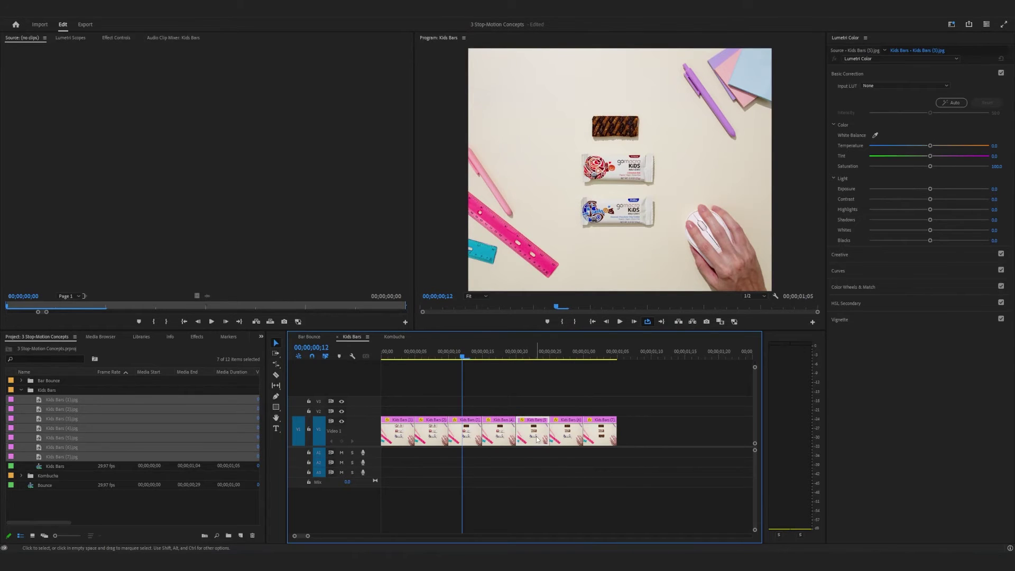
{"action": "left_click", "coordinate": [600, 431]}
{"action": "left_click_drag", "start_coordinate": [462, 360], "coordinate": [529, 365]}
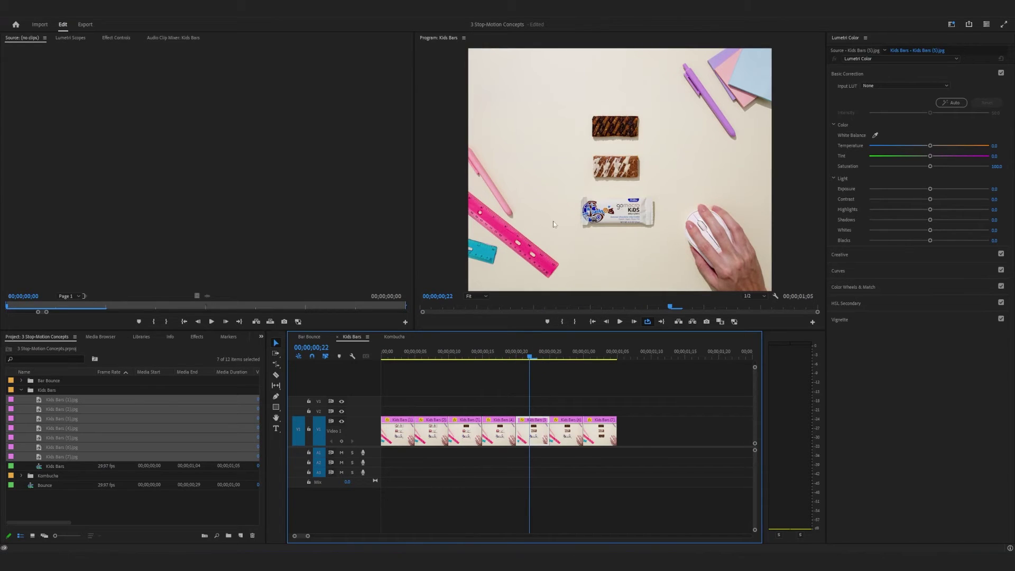
{"action": "left_click_drag", "start_coordinate": [530, 359], "coordinate": [462, 360]}
- Set the duration of the third Kids Bars clip to 9 frames, rippling the trailing clips
{"action": "right_click", "coordinate": [471, 439]}
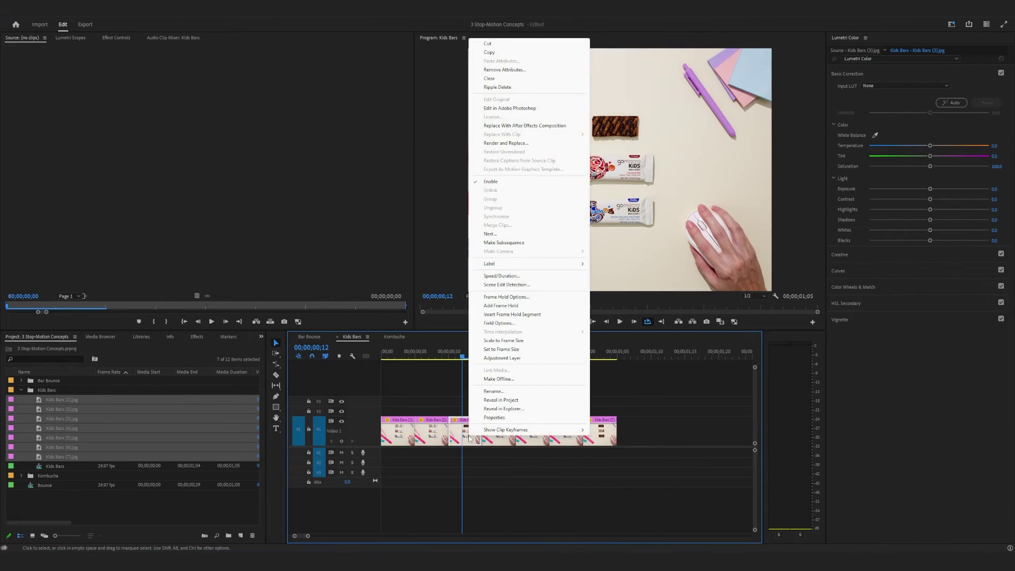
{"action": "left_click", "coordinate": [512, 276]}
{"action": "left_click", "coordinate": [527, 260]}
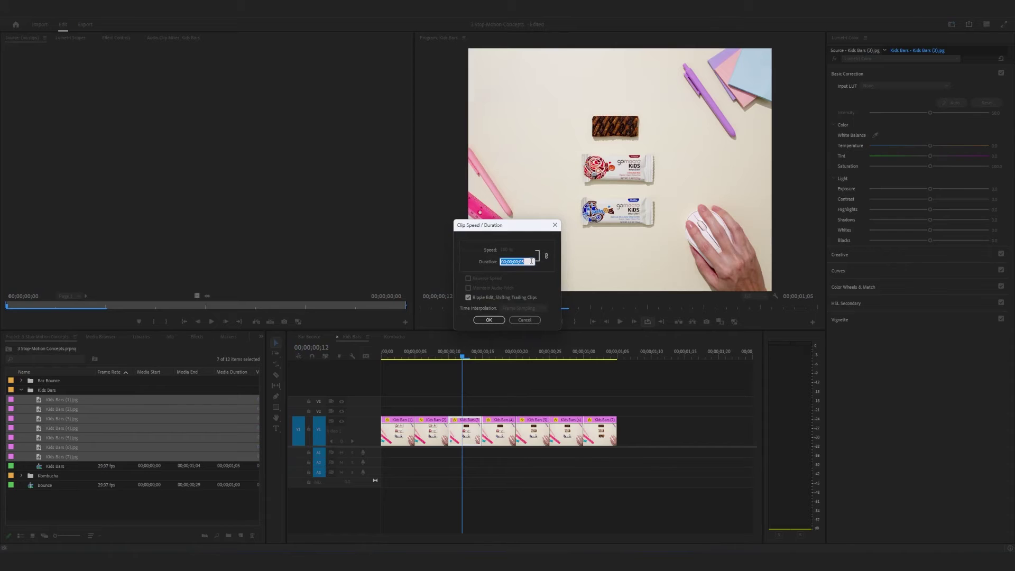
{"action": "left_click", "coordinate": [531, 261]}
{"action": "key", "text": "Return"}
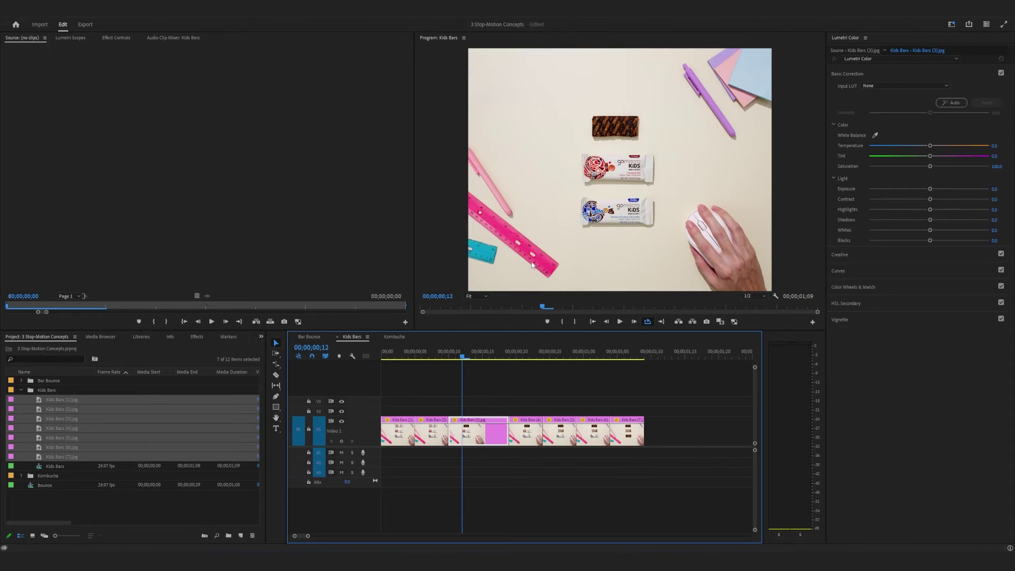
- Set the duration of the fifth Kids Bars clip to 9 frames with the trailing clips rippled
{"action": "right_click", "coordinate": [555, 437]}
{"action": "left_click", "coordinate": [576, 276]}
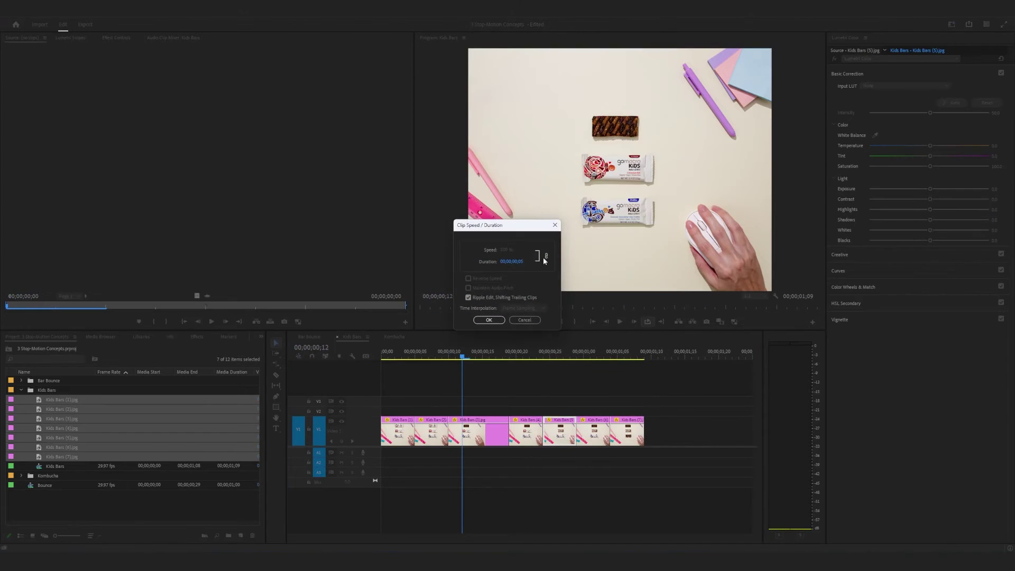
{"action": "left_click", "coordinate": [527, 260]}
{"action": "left_click", "coordinate": [489, 320]}
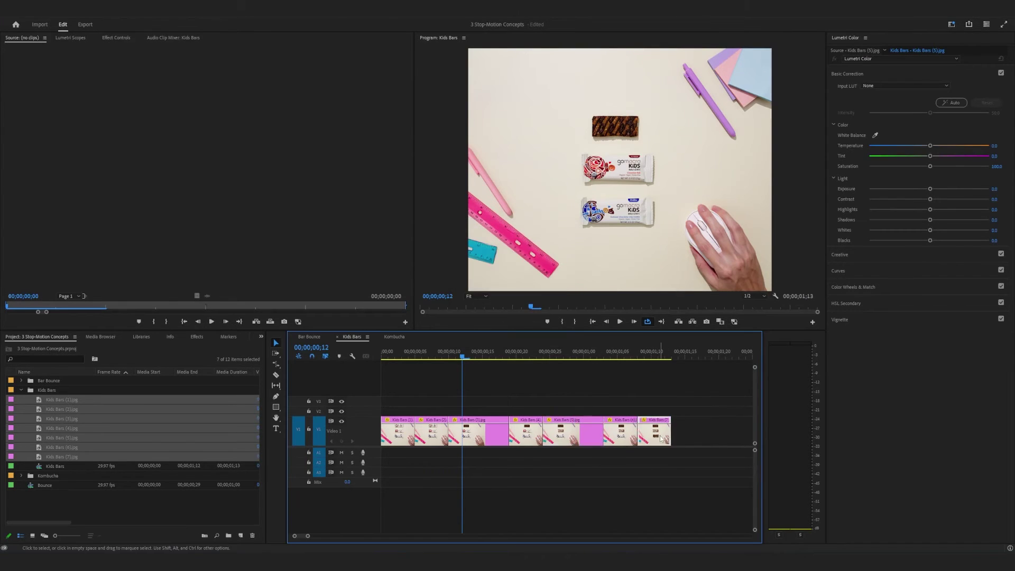
- Extend the seventh and final Kids Bars clip to a duration of 9 frames
{"action": "right_click", "coordinate": [661, 438]}
{"action": "left_click", "coordinate": [695, 276]}
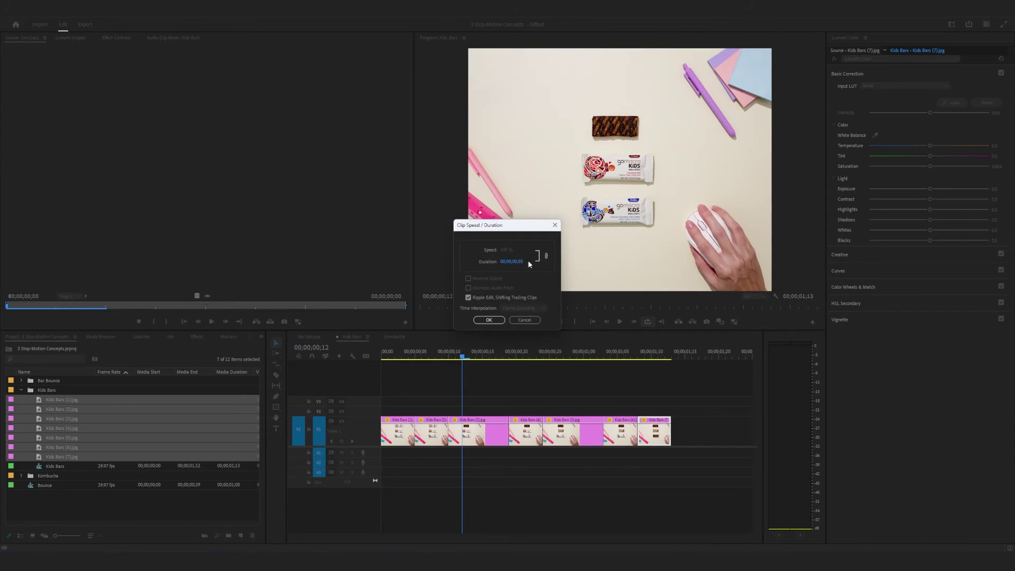
{"action": "left_click", "coordinate": [527, 262]}
{"action": "left_click", "coordinate": [524, 261]}
{"action": "type", "text": "9"}
{"action": "key", "text": "Return"}
- Play the Kids Bars sequence to review the longer holds, and scrub back from the third clip to the second
{"action": "key", "text": "Left"}
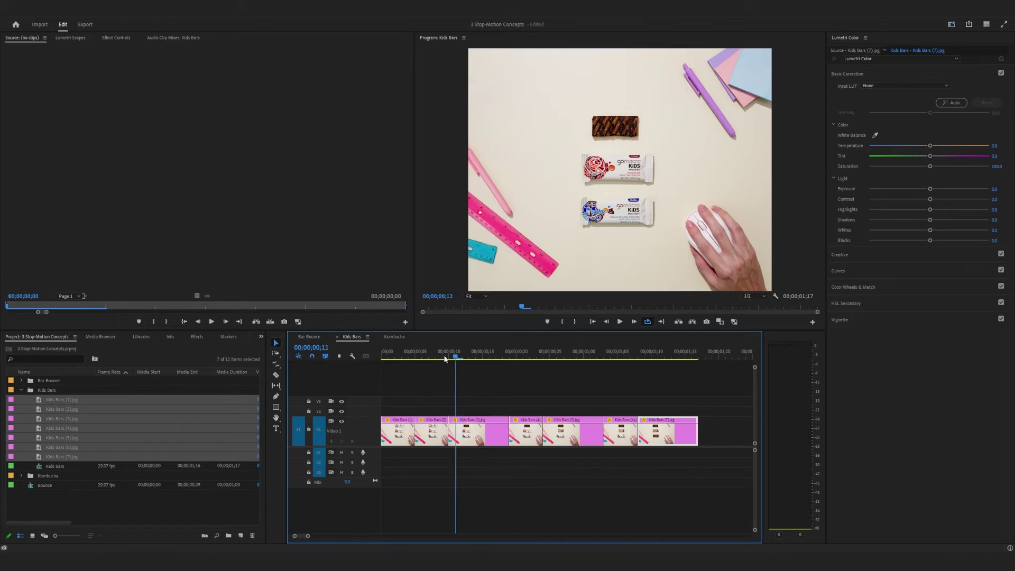
{"action": "left_click", "coordinate": [619, 321]}
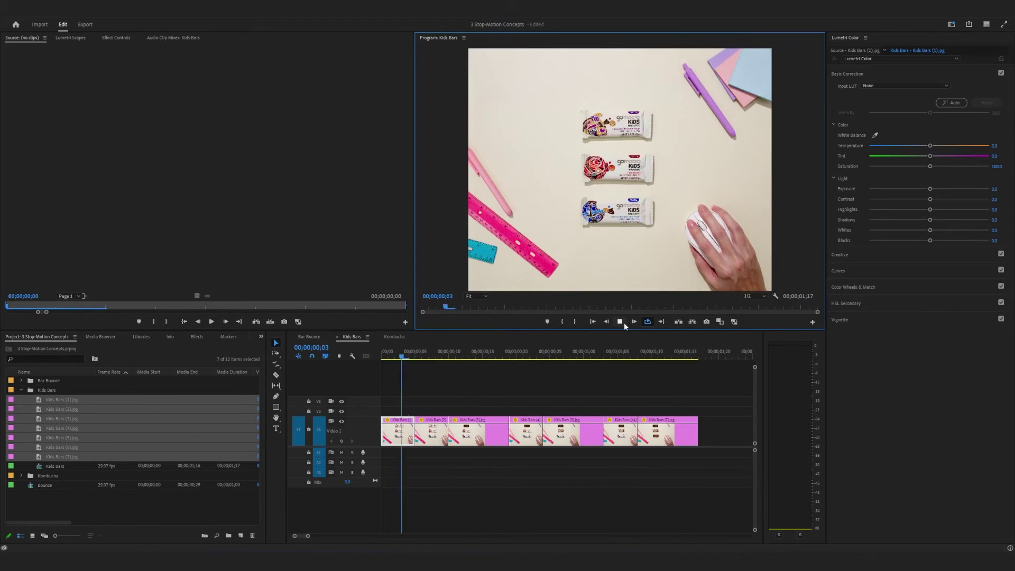
{"action": "left_click", "coordinate": [469, 358]}
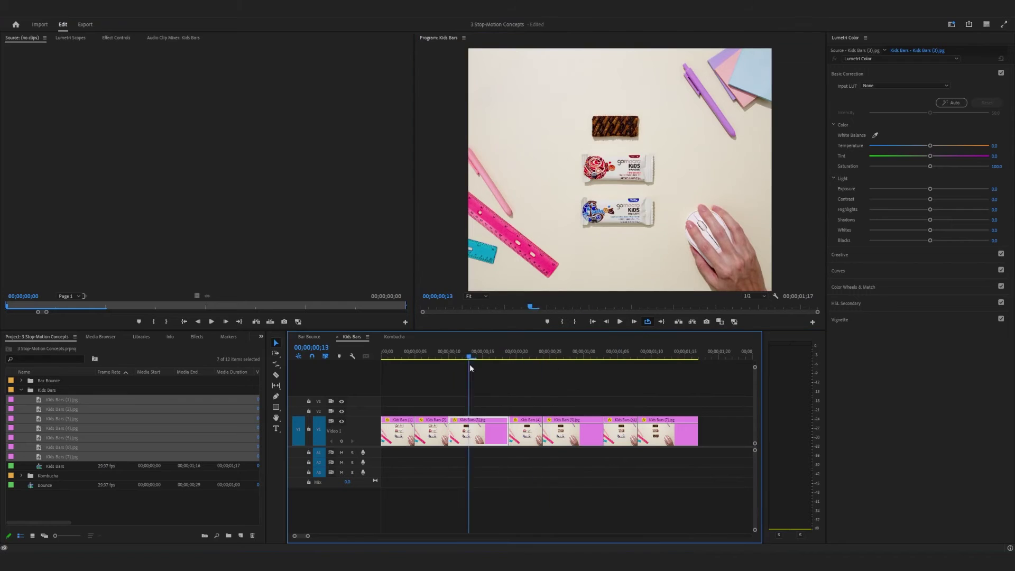
{"action": "left_click_drag", "start_coordinate": [469, 364], "coordinate": [435, 369]}
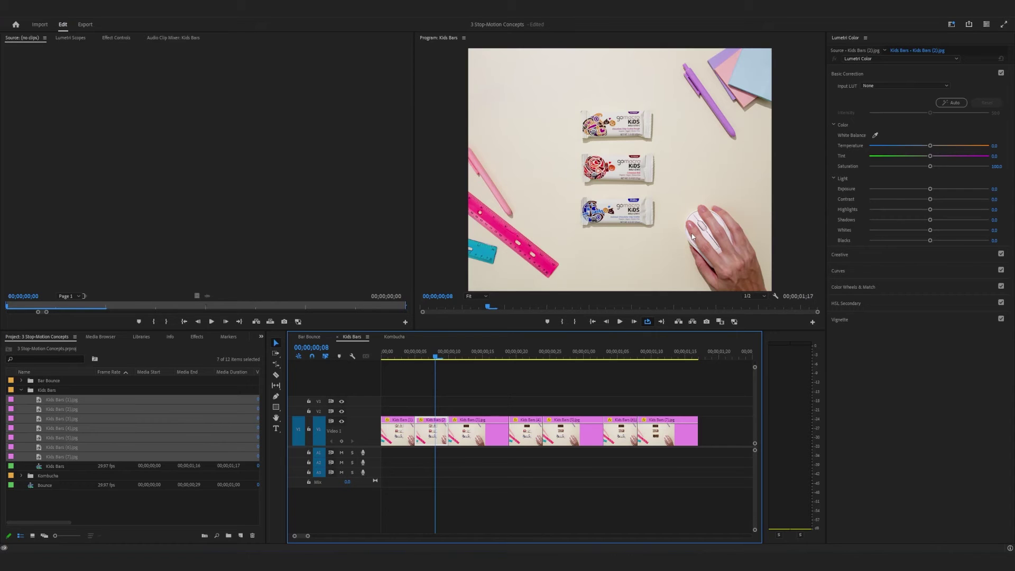
- Shorten the second Kids Bars clip to 3 frames, rippling the trailing clips
{"action": "right_click", "coordinate": [429, 438]}
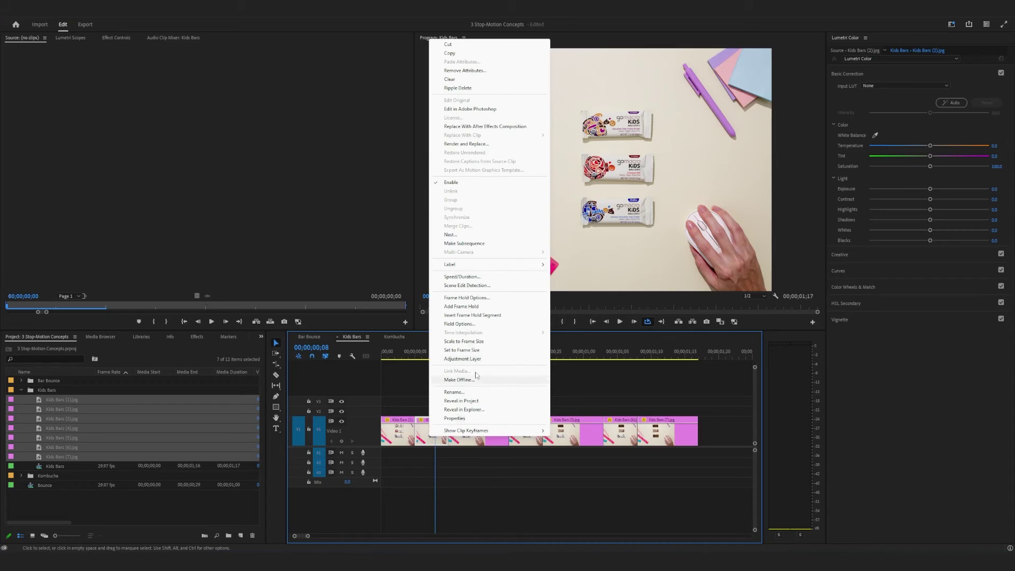
{"action": "left_click", "coordinate": [462, 276]}
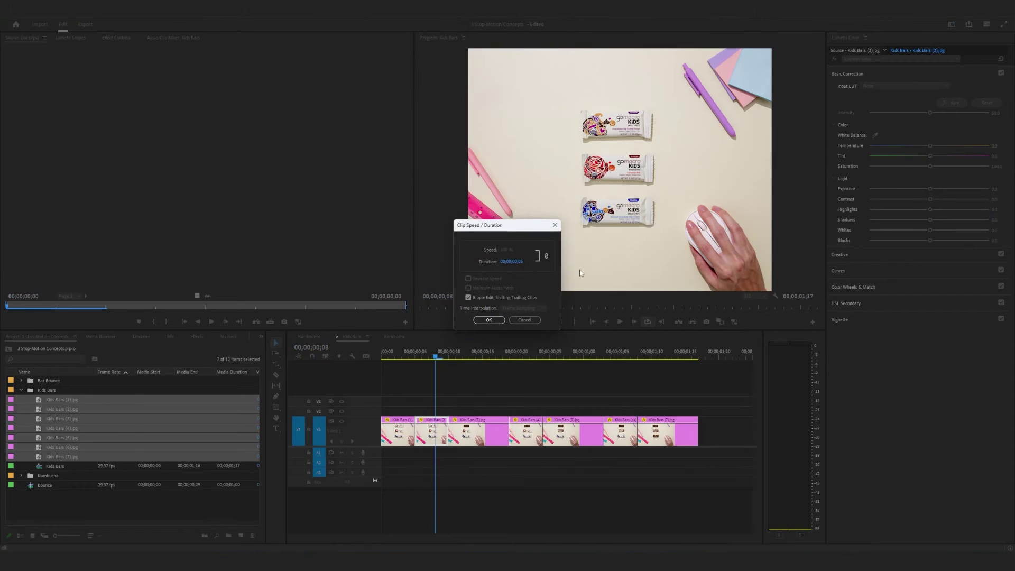
{"action": "left_click", "coordinate": [511, 262]}
{"action": "type", "text": "00;00;00;03"}
{"action": "key", "text": "Return"}
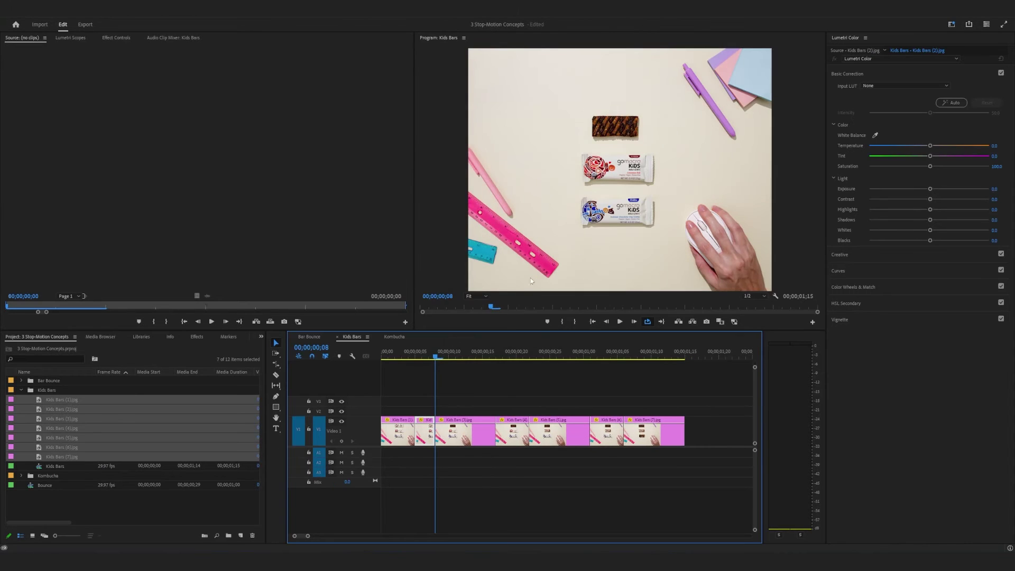
- Shorten the fourth Kids Bars clip to 3 frames with a ripple edit
{"action": "left_click", "coordinate": [514, 443]}
{"action": "right_click", "coordinate": [514, 443]}
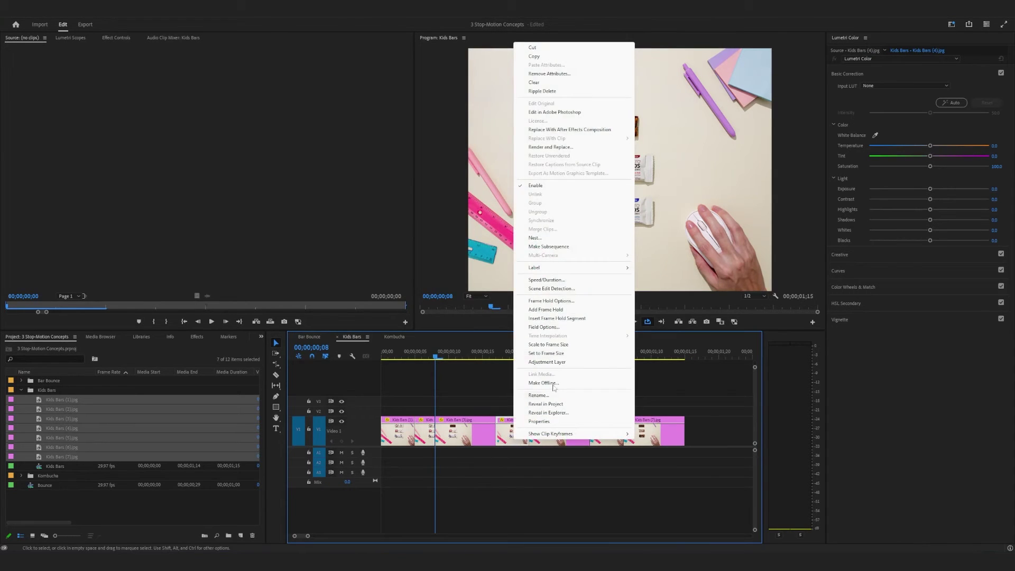
{"action": "left_click", "coordinate": [550, 279]}
{"action": "left_click", "coordinate": [529, 262]}
{"action": "left_click", "coordinate": [531, 262]}
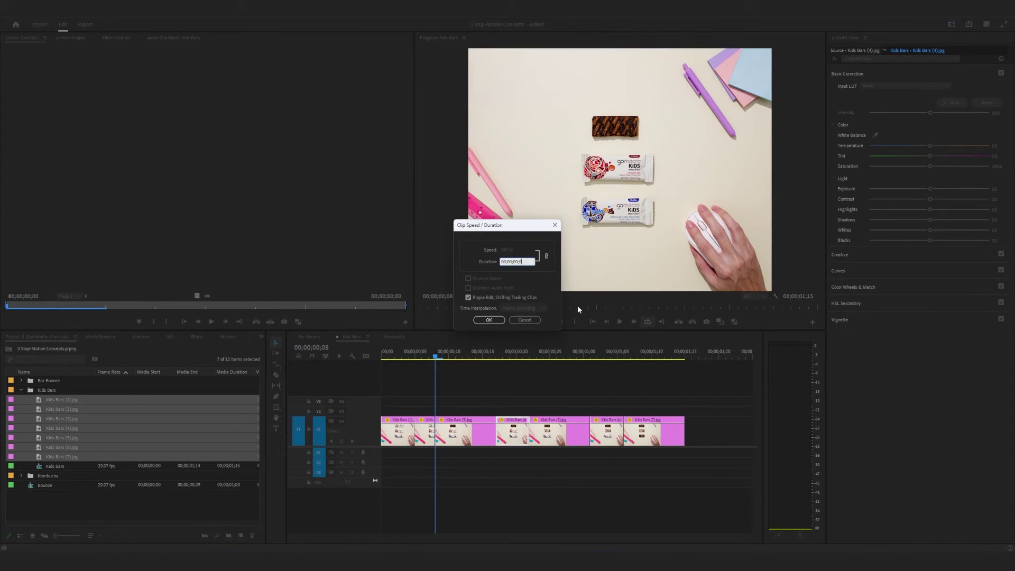
{"action": "type", "text": "3"}
{"action": "key", "text": "Return"}
- Set the sixth Kids Bars clip's duration to 3 frames, shifting the trailing clip
{"action": "right_click", "coordinate": [588, 436]}
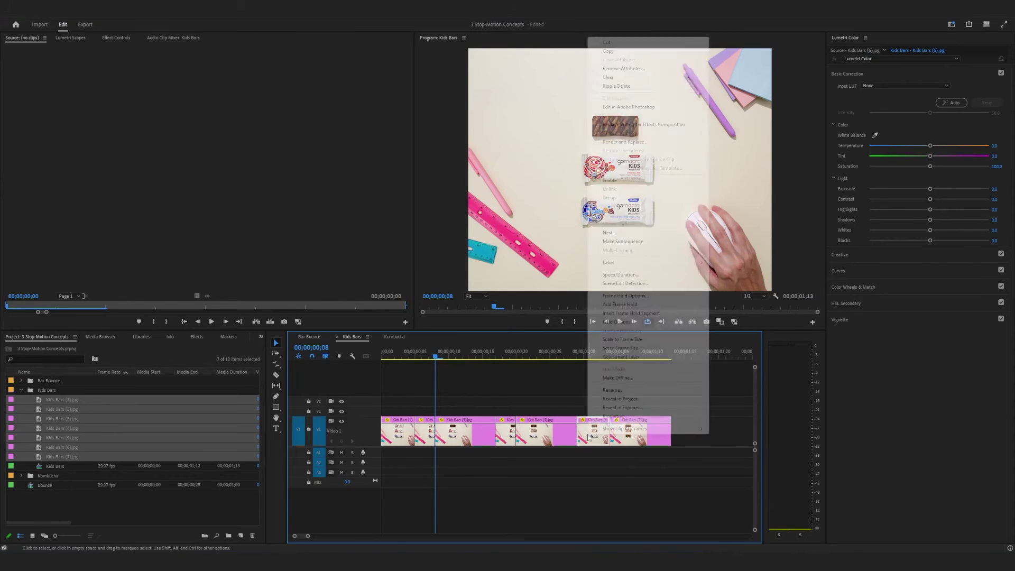
{"action": "left_click", "coordinate": [621, 274]}
{"action": "left_click", "coordinate": [526, 261]}
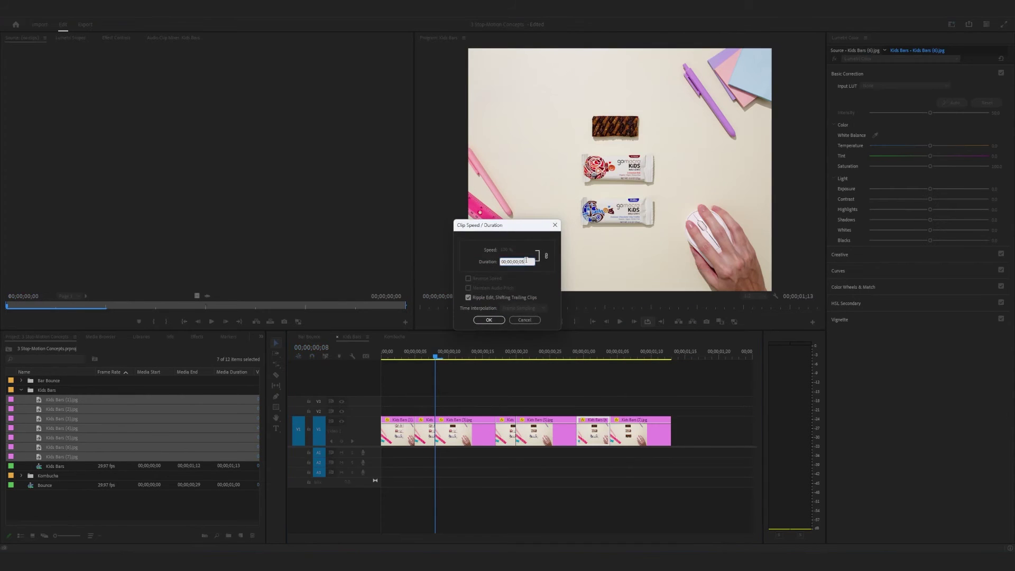
{"action": "type", "text": "3"}
{"action": "key", "text": "Return"}
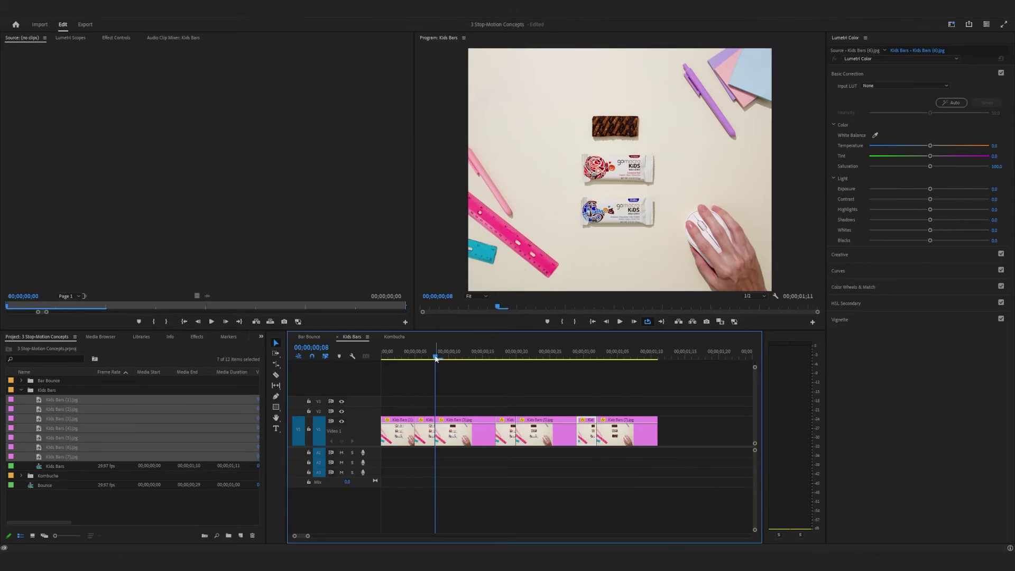
- Play the Kids Bars sequence from the start to check the faster transitions, and scrub back to the third clip
{"action": "key", "text": "Home"}
{"action": "left_click", "coordinate": [620, 321]}
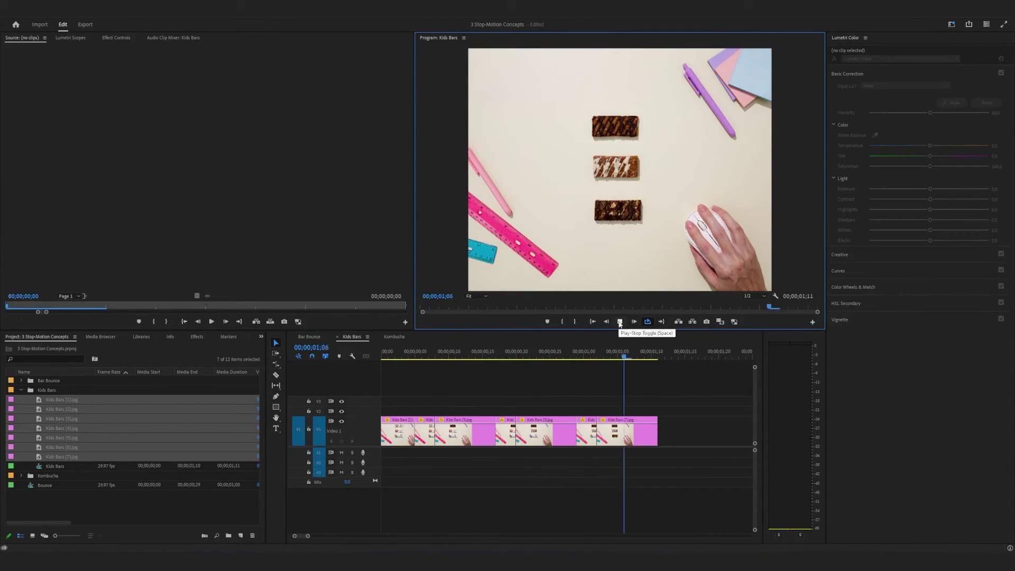
{"action": "left_click", "coordinate": [537, 360]}
{"action": "left_click_drag", "start_coordinate": [539, 362], "coordinate": [455, 365]}
- Lengthen the third Kids Bars clip to 12 frames, rippling the trailing clips
{"action": "right_click", "coordinate": [471, 433]}
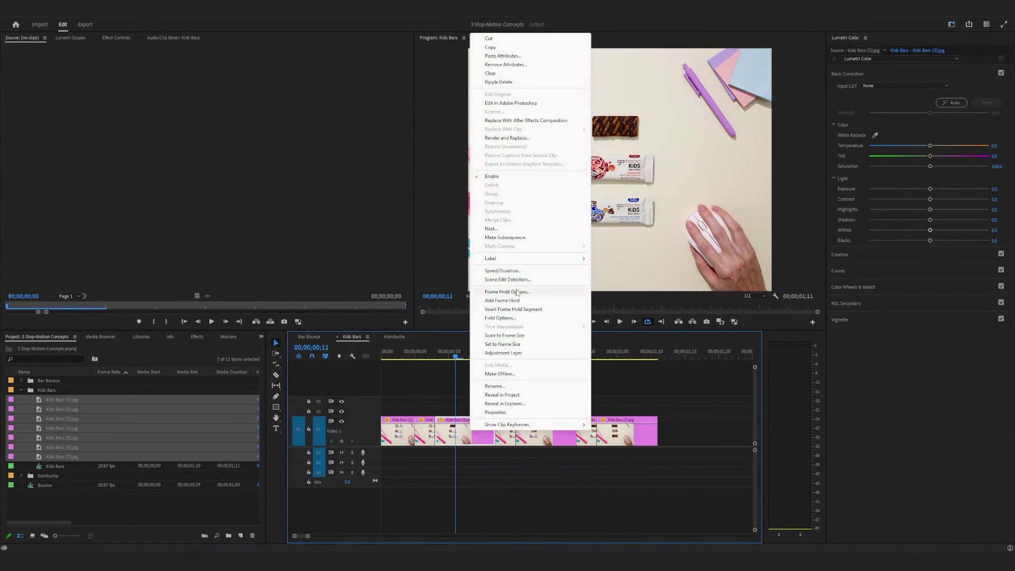
{"action": "left_click", "coordinate": [503, 271]}
{"action": "left_click", "coordinate": [529, 262]}
{"action": "left_click", "coordinate": [529, 262]}
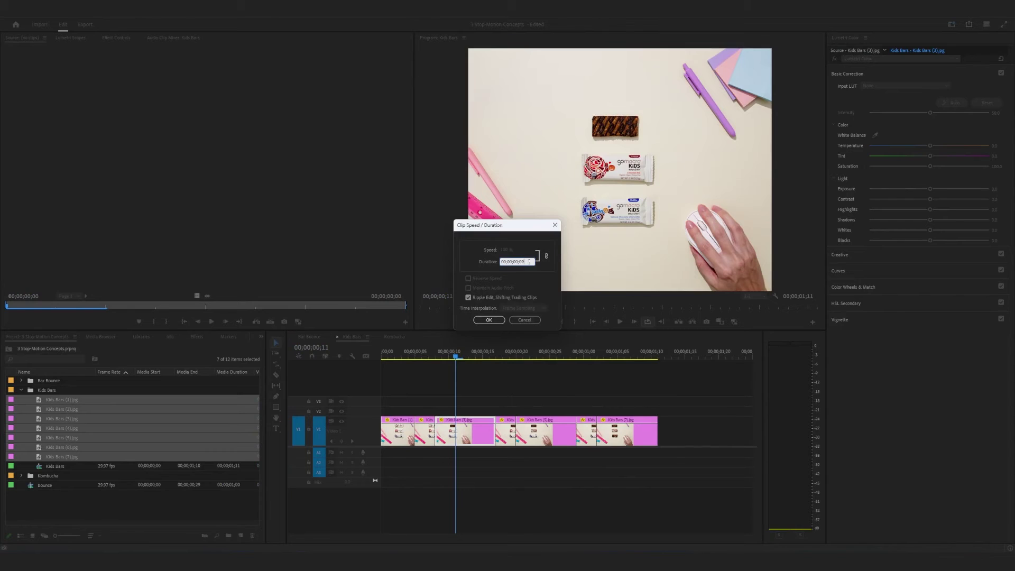
{"action": "type", "text": "12"}
{"action": "key", "text": "Return"}
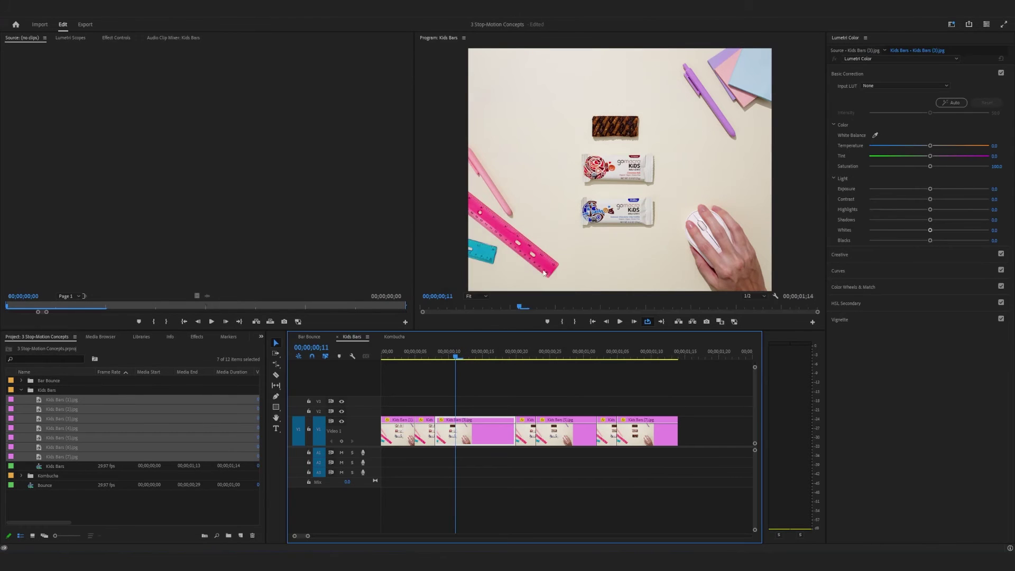
- Lengthen the fifth Kids Bars clip to 12 frames with a ripple edit
{"action": "left_click", "coordinate": [574, 438]}
{"action": "right_click", "coordinate": [575, 439]}
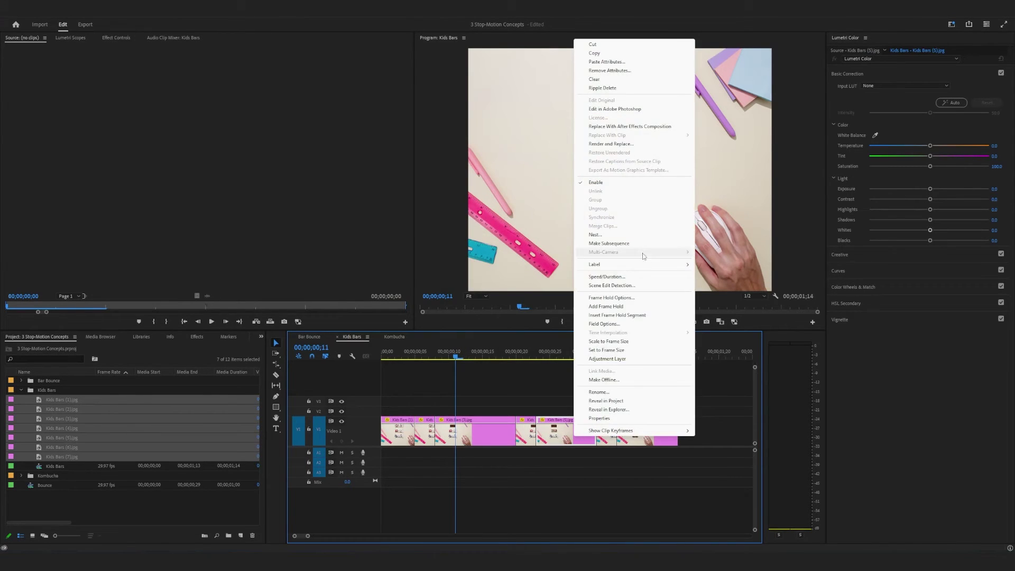
{"action": "left_click", "coordinate": [608, 277]}
{"action": "left_click", "coordinate": [529, 260]}
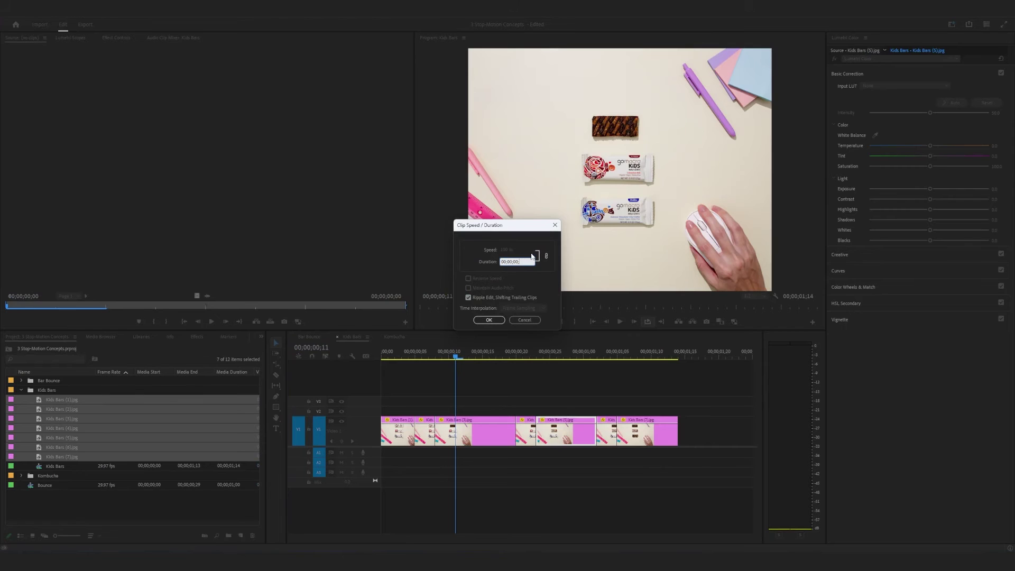
{"action": "type", "text": "12"}
{"action": "key", "text": "Return"}
- Set the duration of the last Kids Bars clip, the seventh, to 12 frames
{"action": "right_click", "coordinate": [672, 438]}
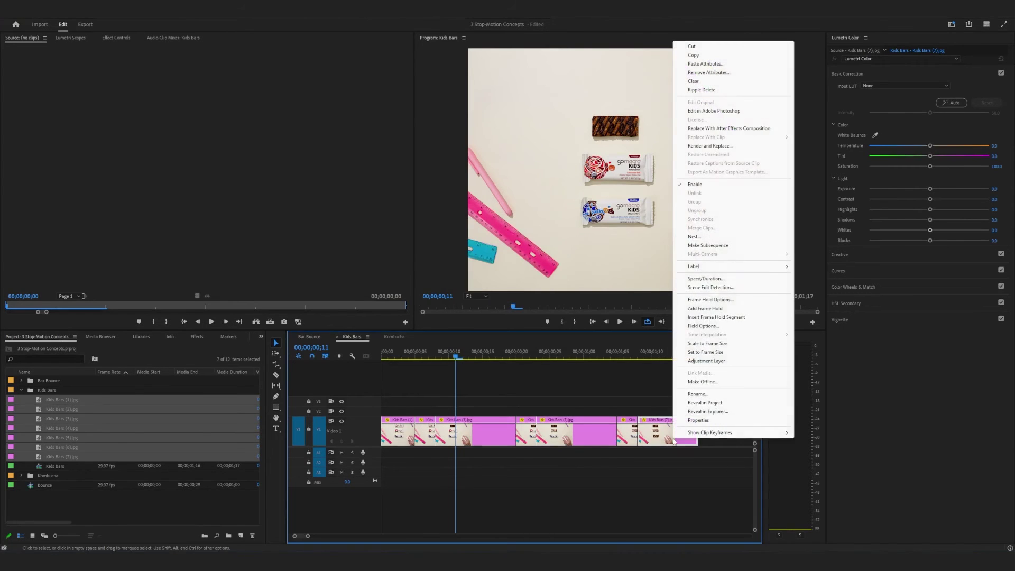
{"action": "left_click", "coordinate": [721, 279]}
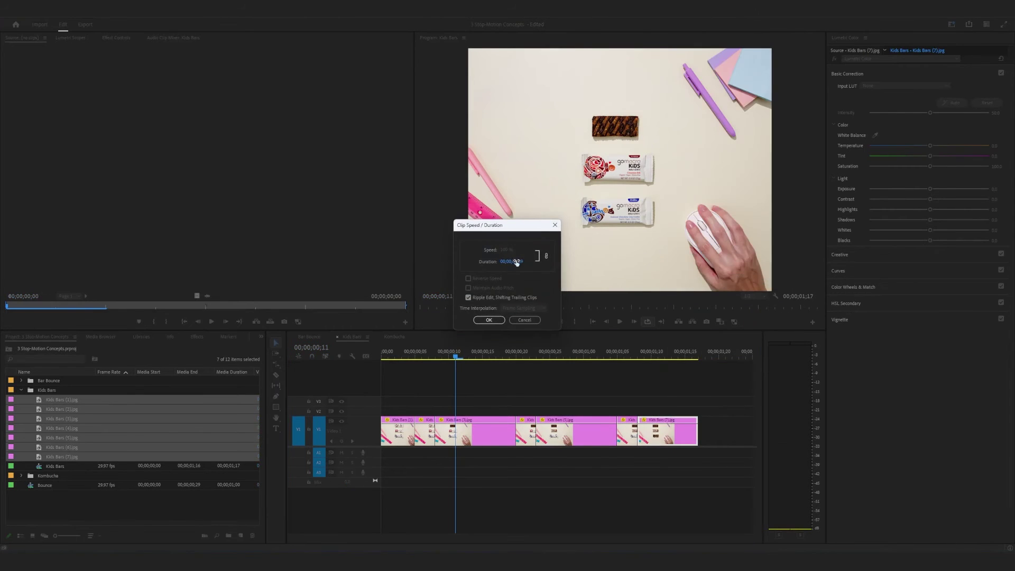
{"action": "left_click", "coordinate": [516, 263]}
{"action": "type", "text": "12"}
{"action": "key", "text": "Return"}
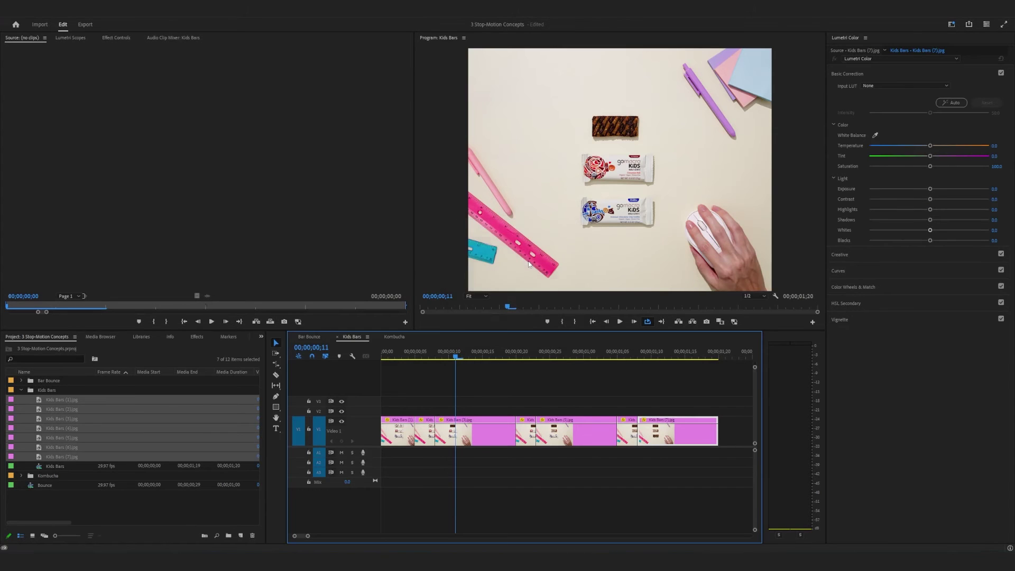
- Play the Kids Bars sequence from its start to judge the pacing, and stop playback
{"action": "left_click_drag", "start_coordinate": [458, 359], "coordinate": [324, 359]}
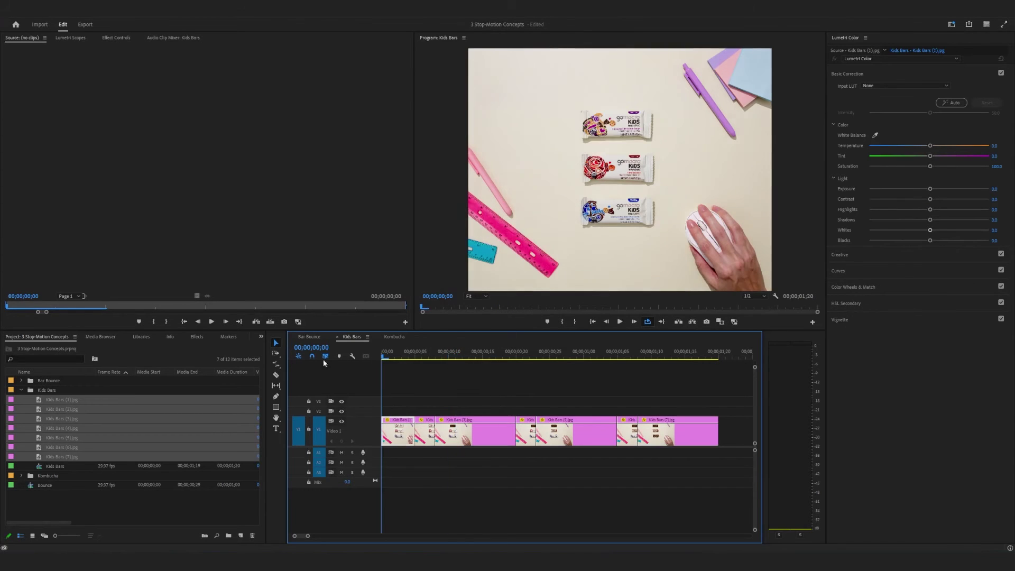
{"action": "left_click", "coordinate": [620, 322]}
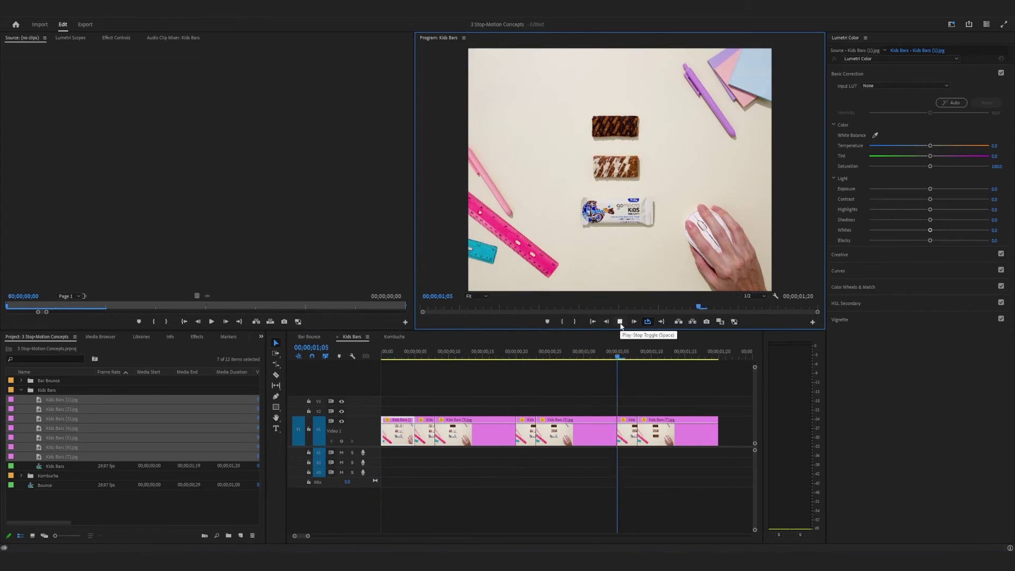
{"action": "left_click", "coordinate": [620, 321]}
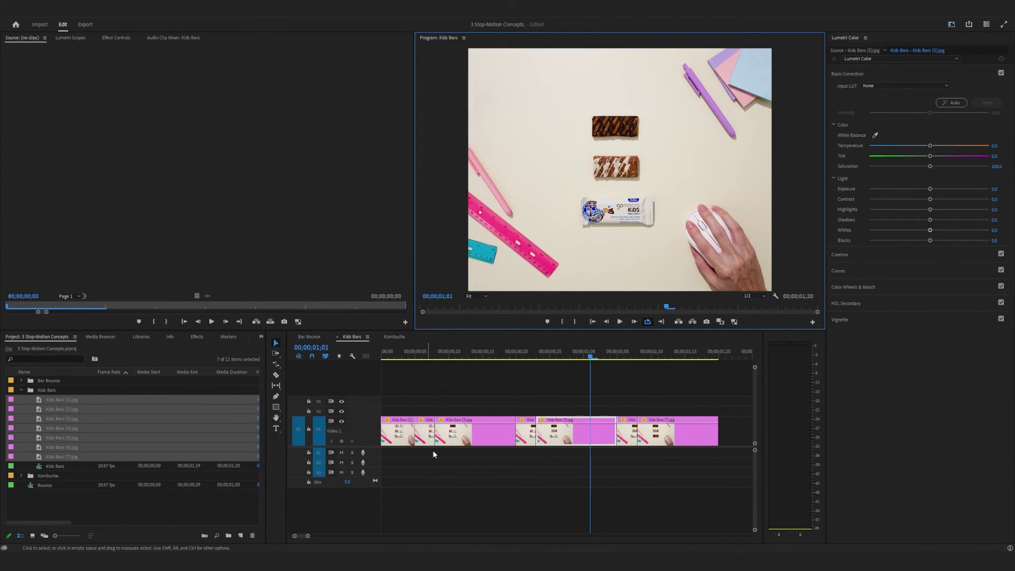
- Set the third Kids Bars clip's duration to 15 frames, rippling the trailing clips
{"action": "right_click", "coordinate": [474, 437]}
{"action": "left_click", "coordinate": [561, 275]}
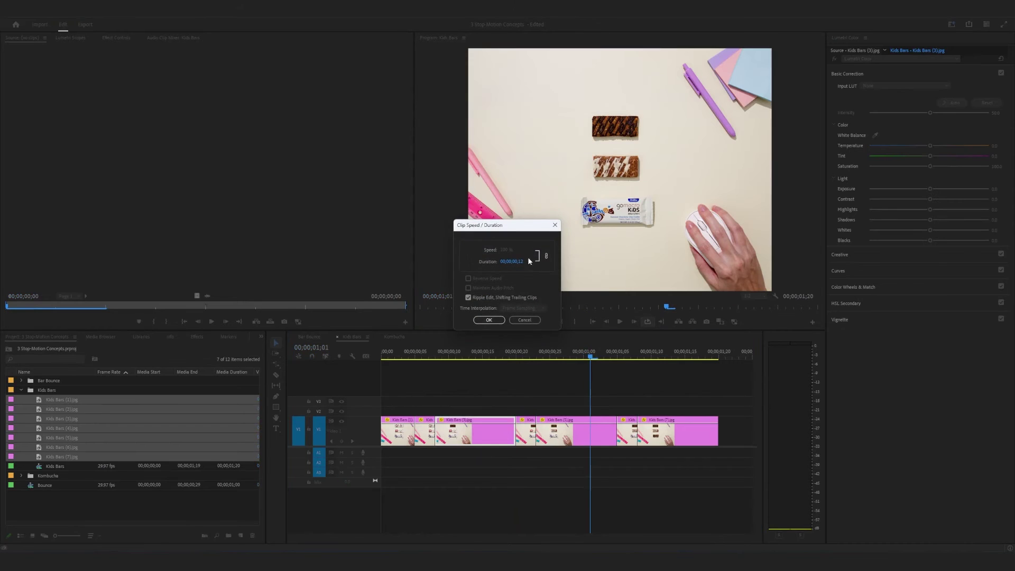
{"action": "left_click", "coordinate": [523, 260]}
{"action": "type", "text": "5"}
{"action": "key", "text": "Return"}
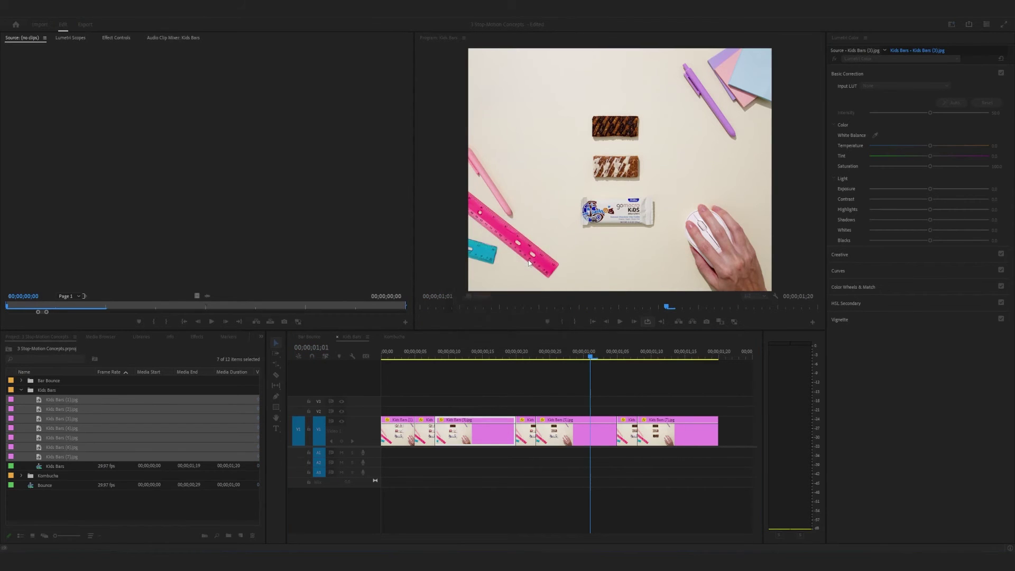
- Set the fifth Kids Bars clip's duration to 15 frames, shifting the trailing clips
{"action": "right_click", "coordinate": [613, 429]}
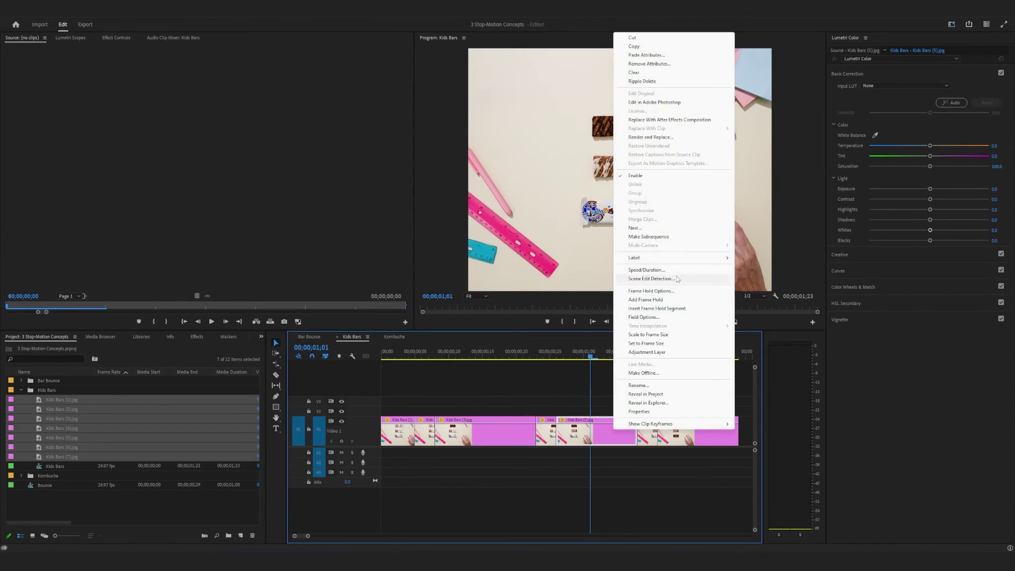
{"action": "left_click", "coordinate": [646, 270]}
{"action": "left_click", "coordinate": [533, 259]}
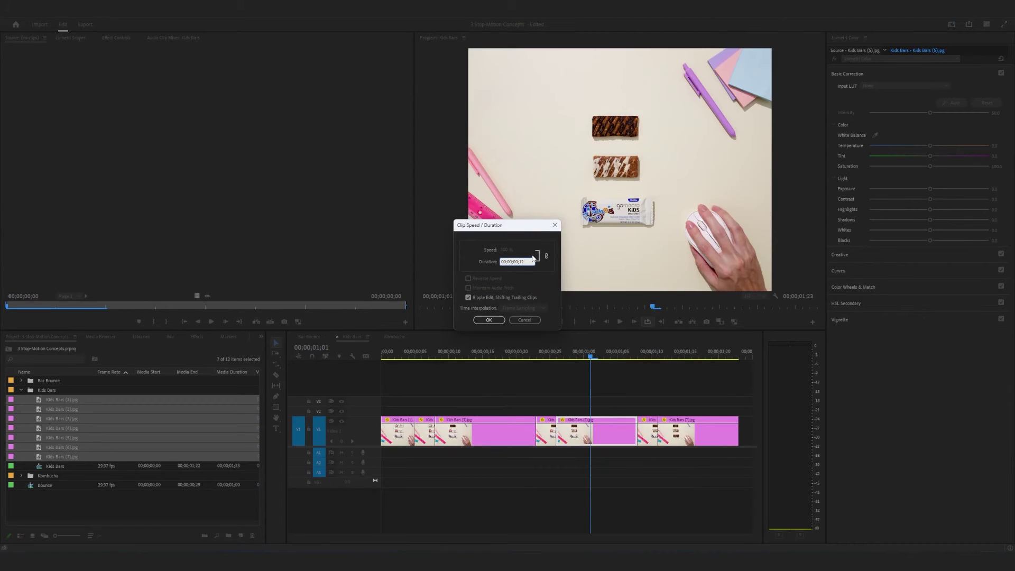
{"action": "type", "text": "15"}
{"action": "key", "text": "Return"}
- Set the duration of the seventh Kids Bars clip to 15 frames, rippling any trailing clips
{"action": "right_click", "coordinate": [710, 429]}
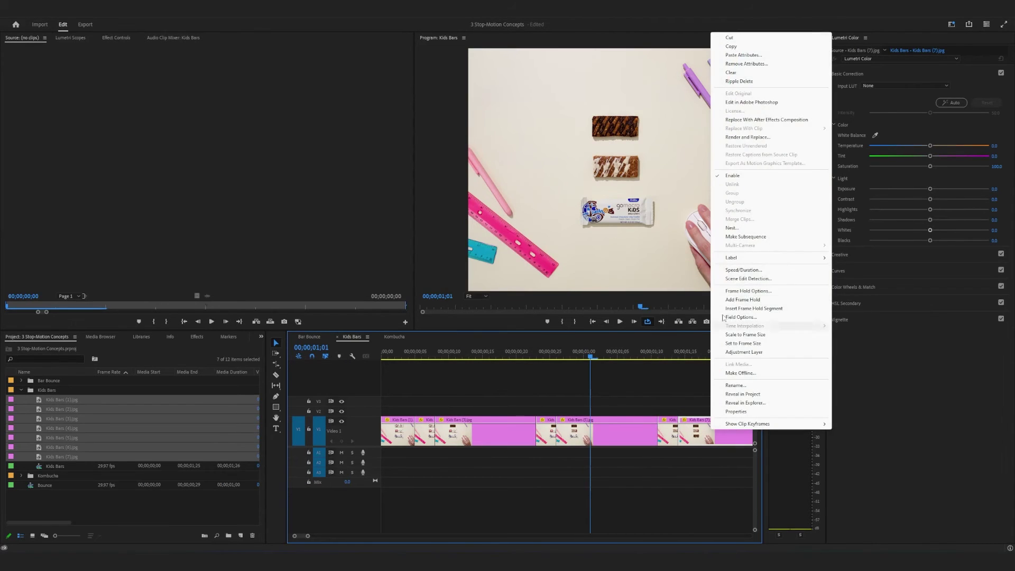
{"action": "left_click", "coordinate": [743, 270]}
{"action": "left_click", "coordinate": [530, 259]}
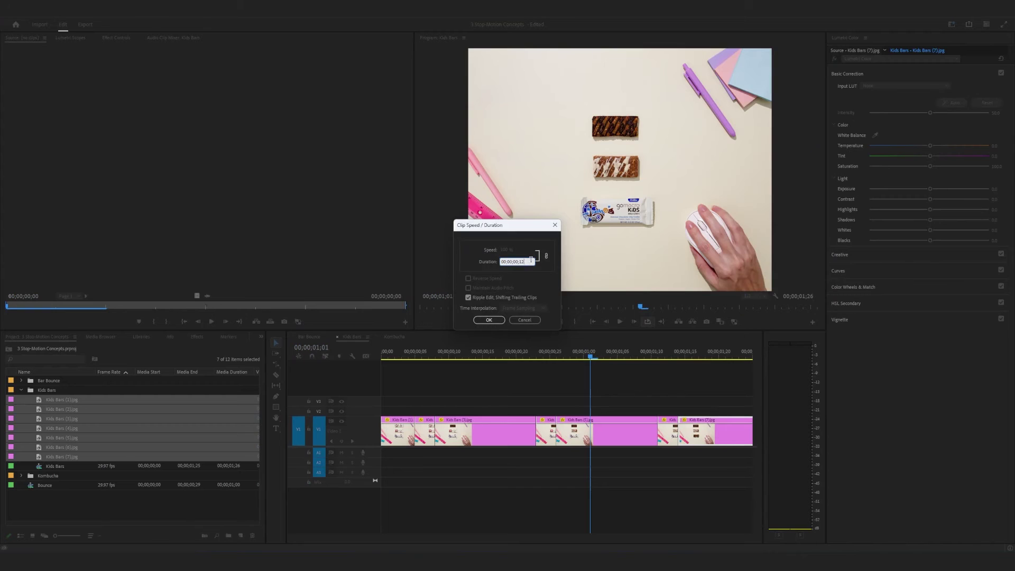
{"action": "key", "text": "Return"}
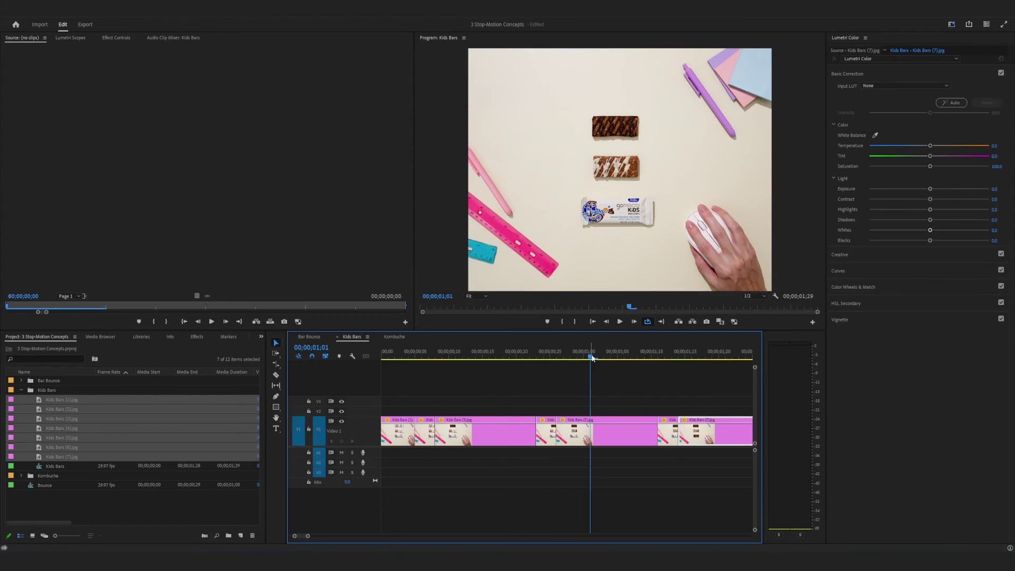
- Play the Kids Bars sequence from its start to judge the longer holds, and stop playback
{"action": "left_click_drag", "start_coordinate": [592, 358], "coordinate": [531, 358]}
{"action": "key", "text": "Home"}
{"action": "left_click", "coordinate": [618, 322]}
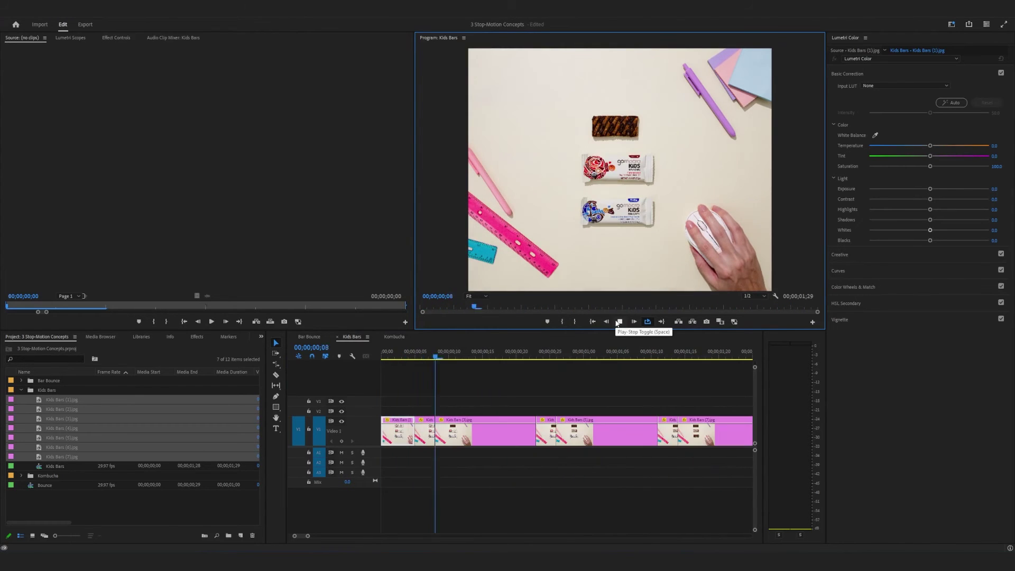
{"action": "left_click", "coordinate": [619, 321]}
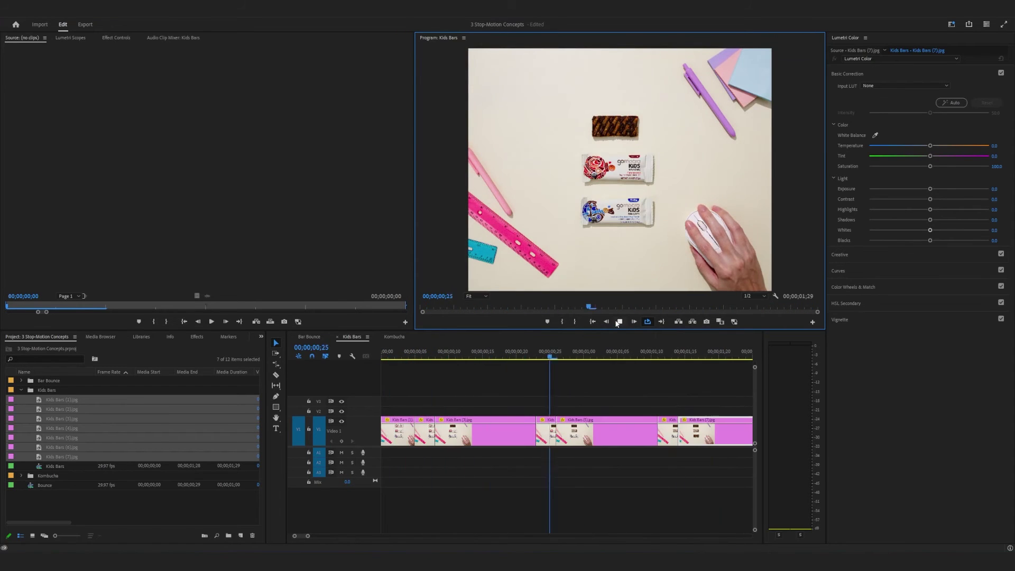
{"action": "key", "text": "space"}
- Copy all seven Kids Bars clips and paste them twice in a row, starting at the end of the sequence
{"action": "scroll", "coordinate": [517, 467], "scroll_direction": "down", "scroll_amount": 4}
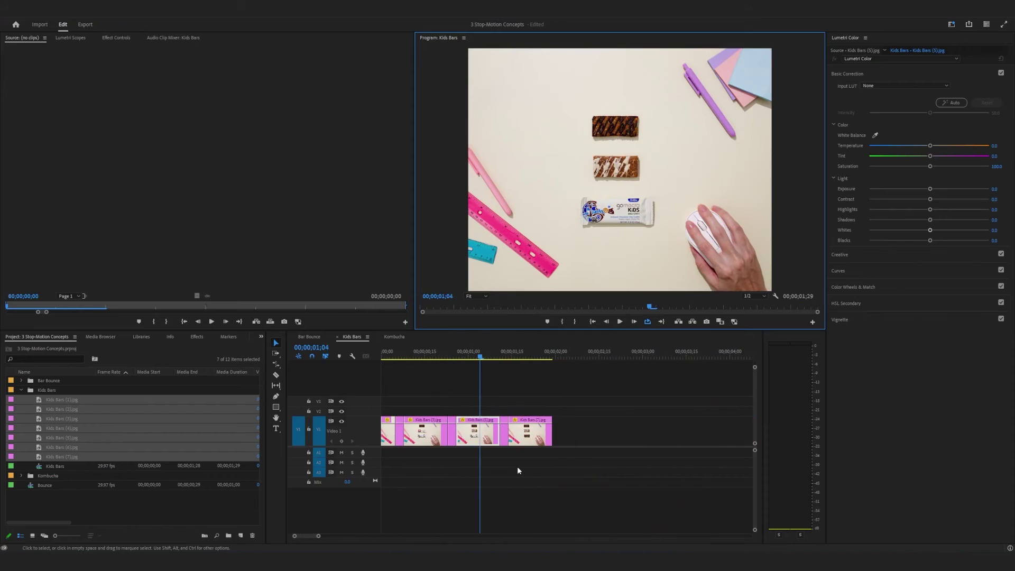
{"action": "left_click_drag", "start_coordinate": [587, 439], "coordinate": [343, 433]}
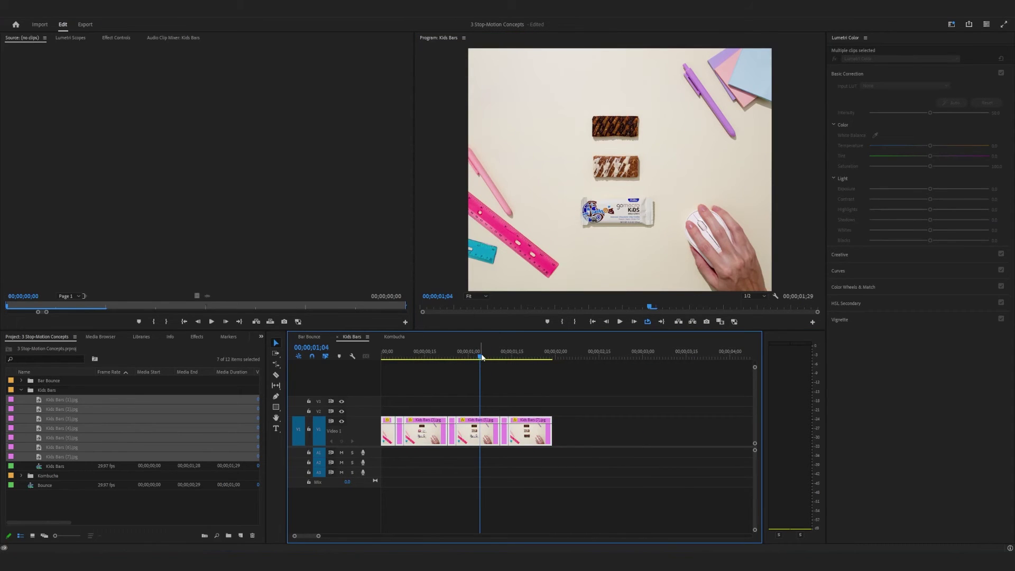
{"action": "left_click_drag", "start_coordinate": [480, 362], "coordinate": [550, 369]}
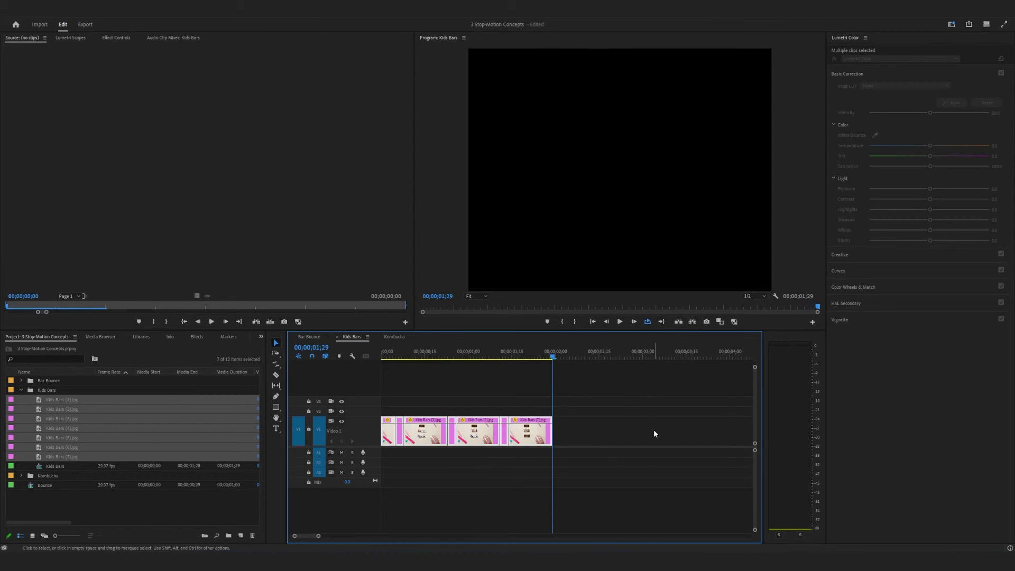
{"action": "key", "text": "ctrl+v"}
{"action": "key", "text": "ctrl+v"}
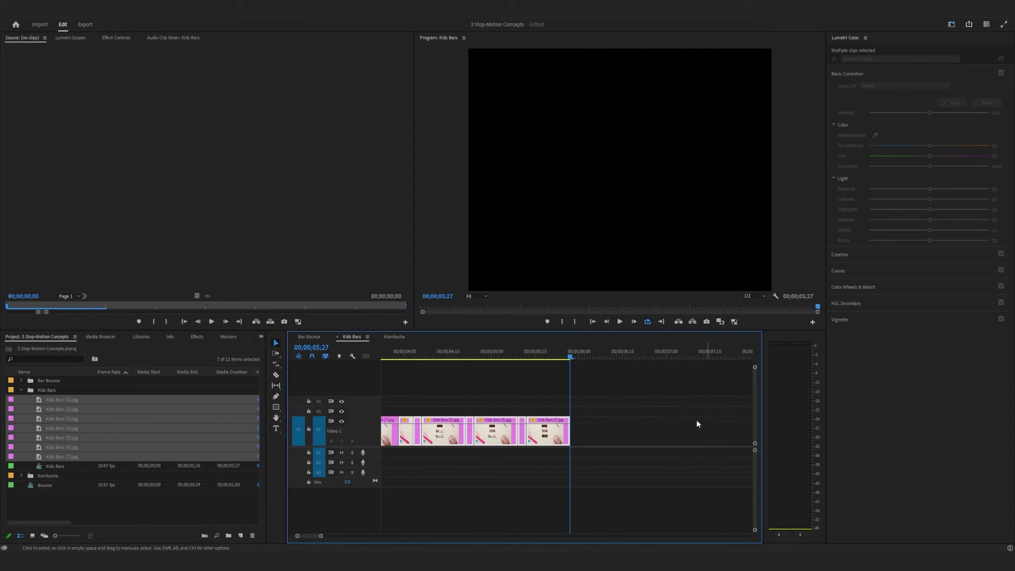
- Turn off looping playback and lengthen the final Kids Bars clip until the sequence ends at about 00;00;06;22
{"action": "left_click", "coordinate": [648, 322]}
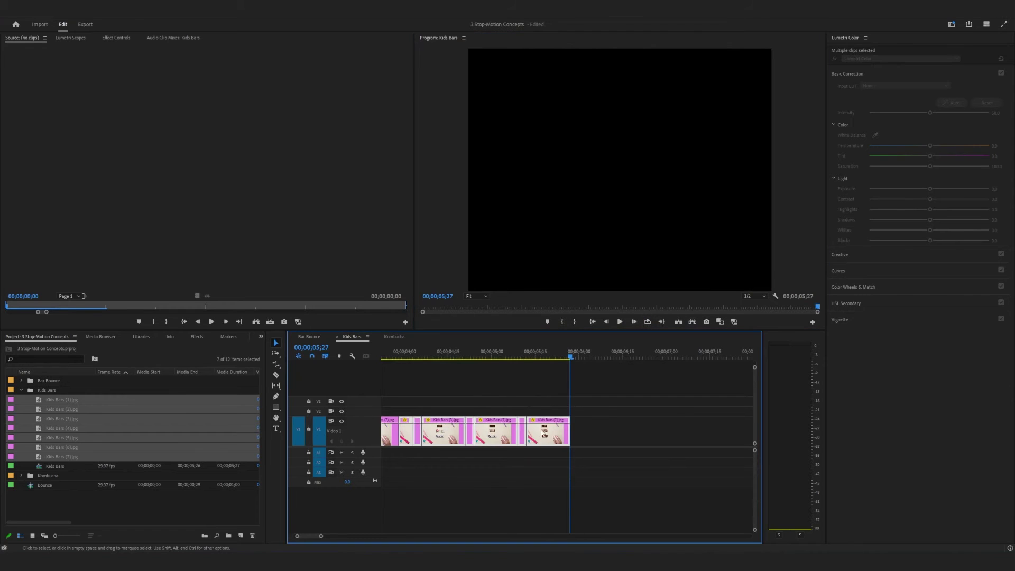
{"action": "left_click", "coordinate": [567, 430]}
{"action": "left_click_drag", "start_coordinate": [579, 431], "coordinate": [643, 432]}
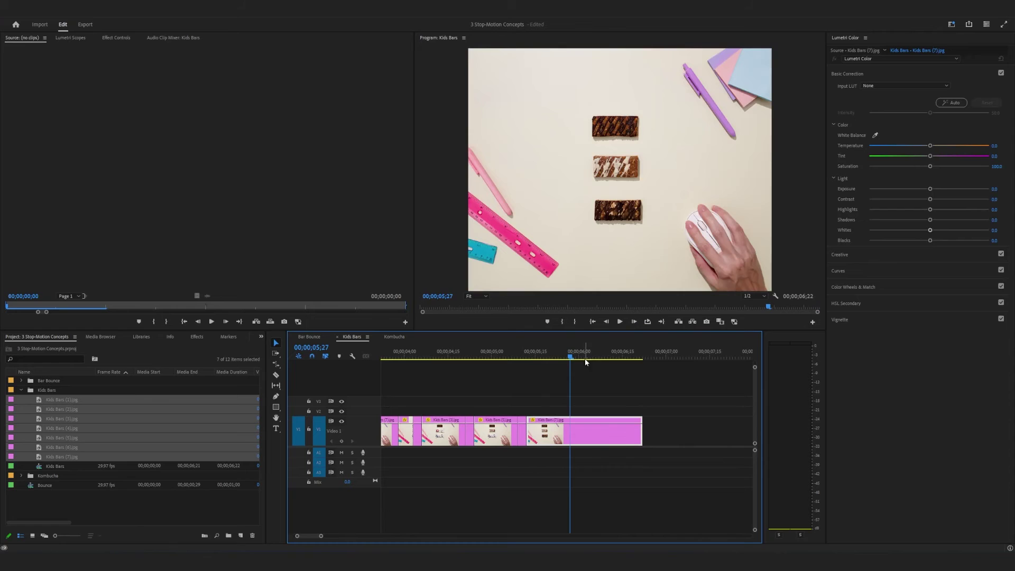
- Play the repeated Kids Bars sequence from the beginning through its extended final clip
{"action": "left_click_drag", "start_coordinate": [569, 357], "coordinate": [451, 372]}
{"action": "key", "text": "Home"}
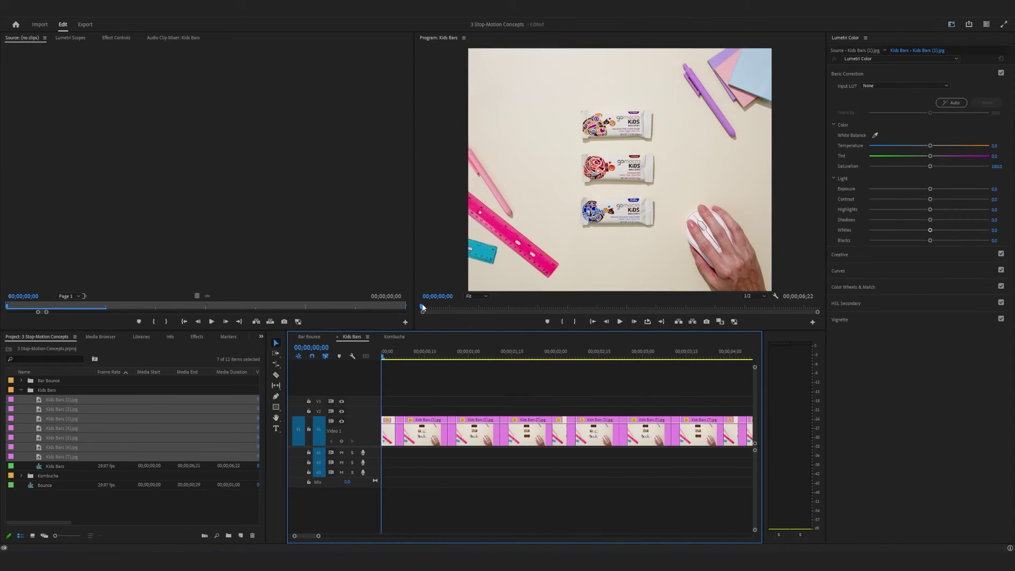
{"action": "left_click", "coordinate": [423, 307]}
{"action": "left_click", "coordinate": [621, 322]}
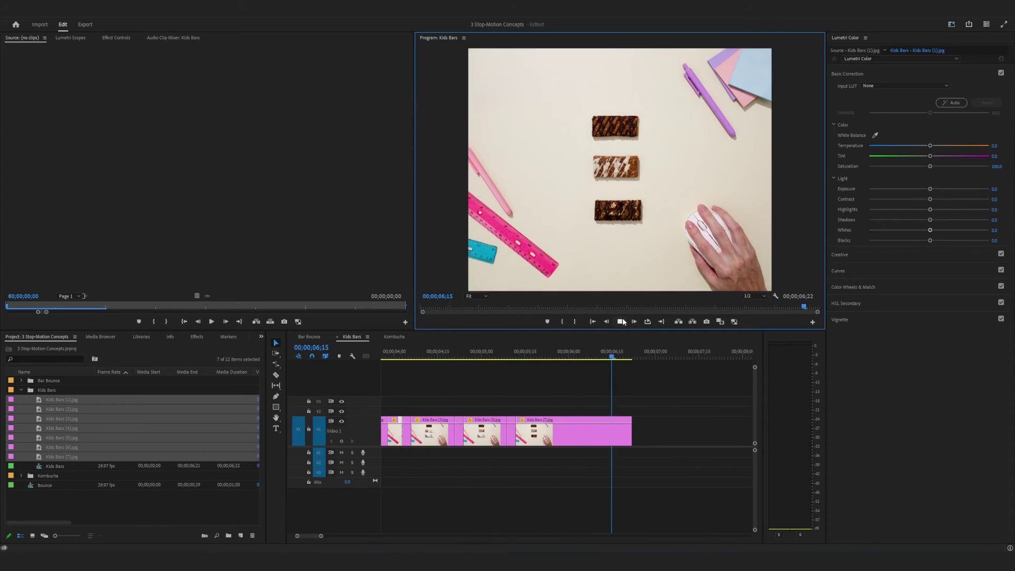
{"action": "left_click", "coordinate": [622, 322]}
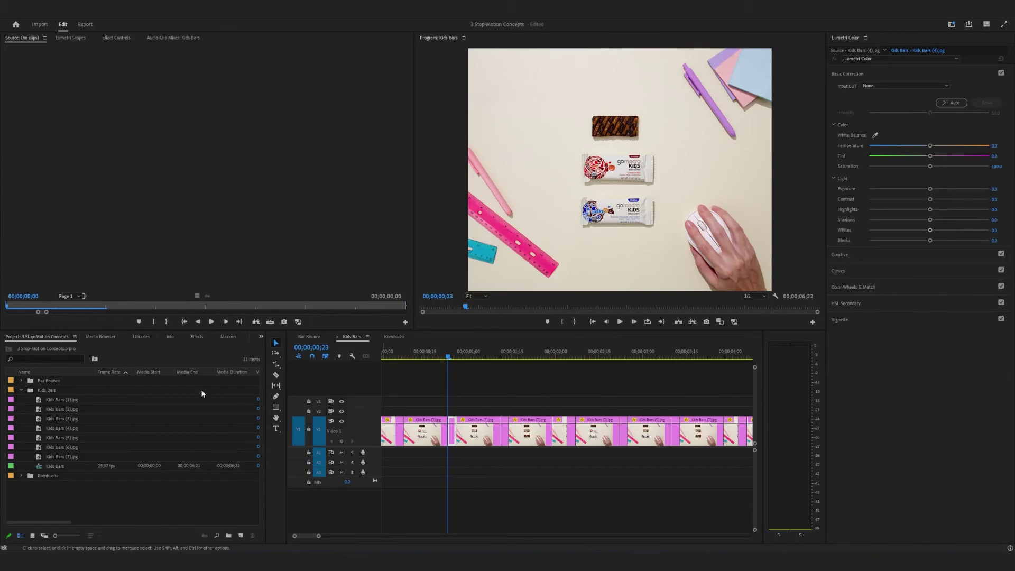
- Collapse the Kids Bars bin, switch to the Kombucha sequence and expand the Kombucha bin
{"action": "left_click", "coordinate": [21, 391]}
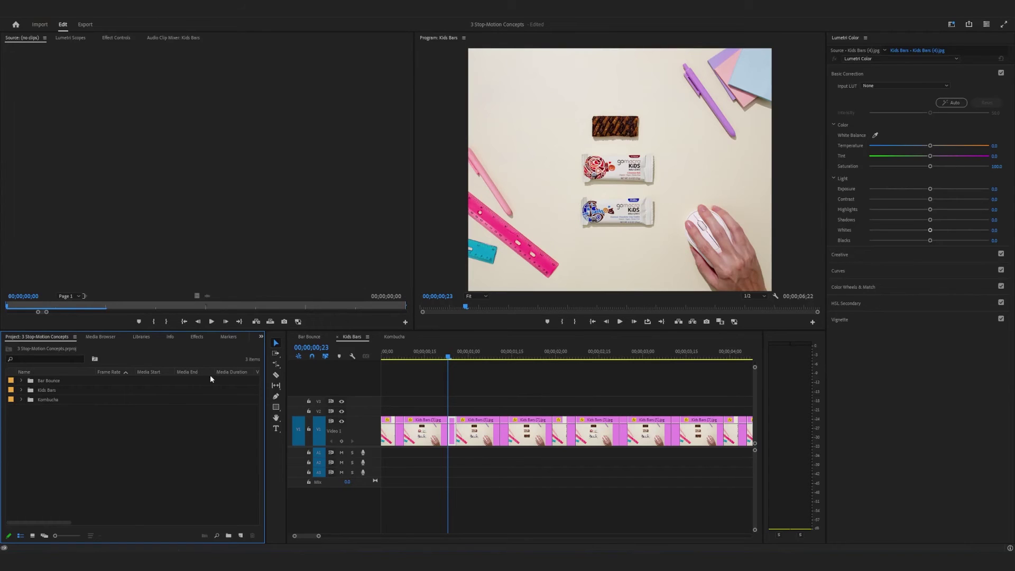
{"action": "left_click", "coordinate": [394, 337]}
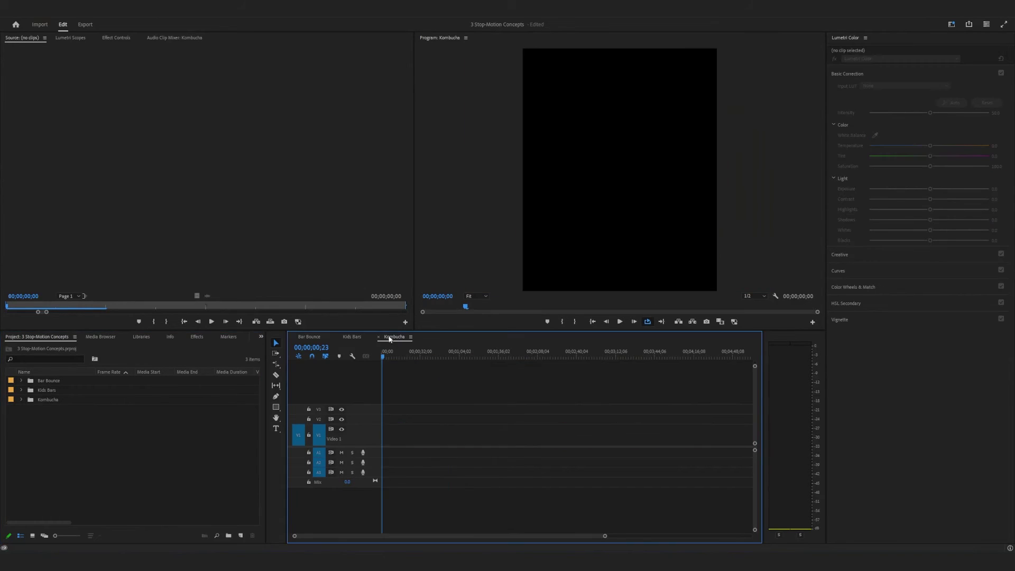
{"action": "left_click", "coordinate": [21, 399]}
- Place all 22 Orange Kombucha photos in order on the video track at the start of the Kombucha sequence
{"action": "left_click", "coordinate": [107, 412]}
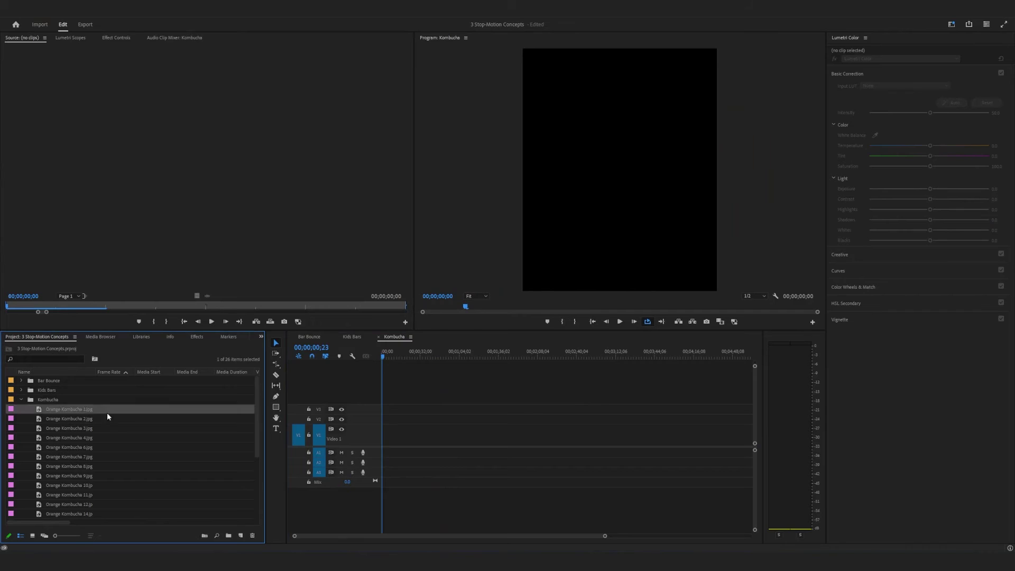
{"action": "scroll", "coordinate": [149, 436], "scroll_direction": "down", "scroll_amount": 5}
{"action": "left_click", "coordinate": [87, 503], "text": "shift"}
{"action": "scroll", "coordinate": [176, 462], "scroll_direction": "up", "scroll_amount": 5}
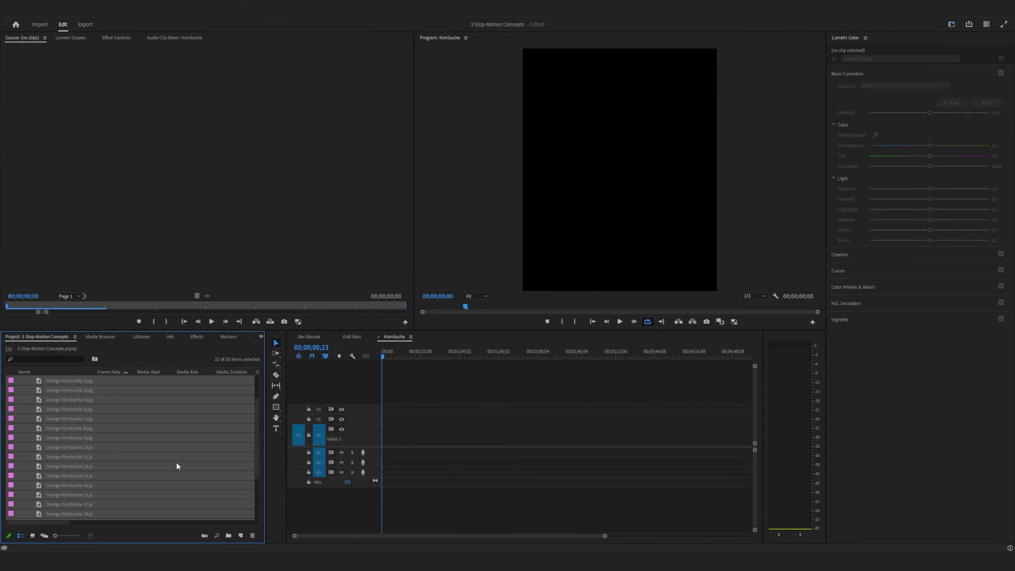
{"action": "left_click_drag", "start_coordinate": [113, 410], "coordinate": [363, 431]}
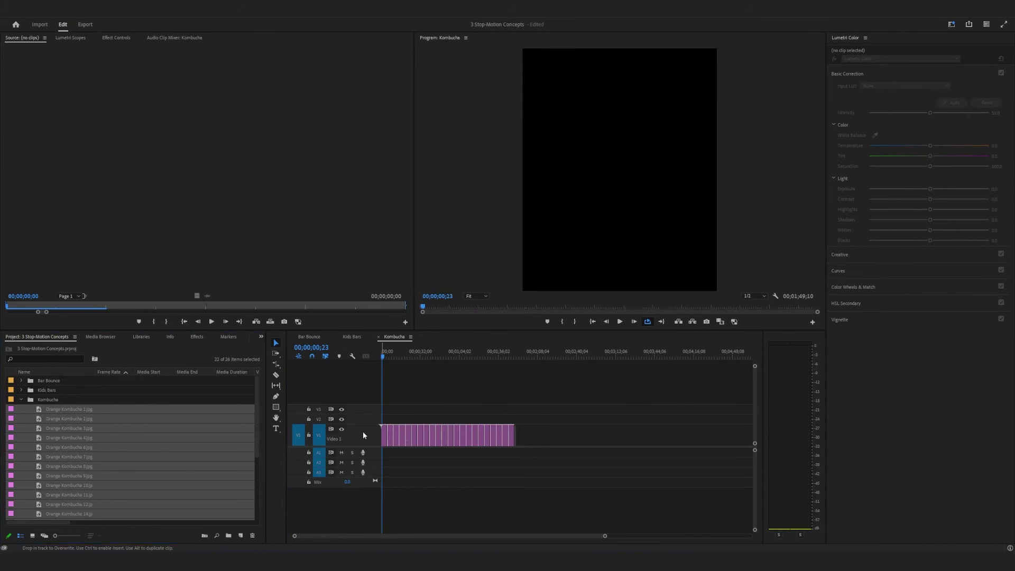
- Set the duration of all Kombucha clips to 4 frames each, rippling the trailing clips
{"action": "left_click", "coordinate": [465, 441]}
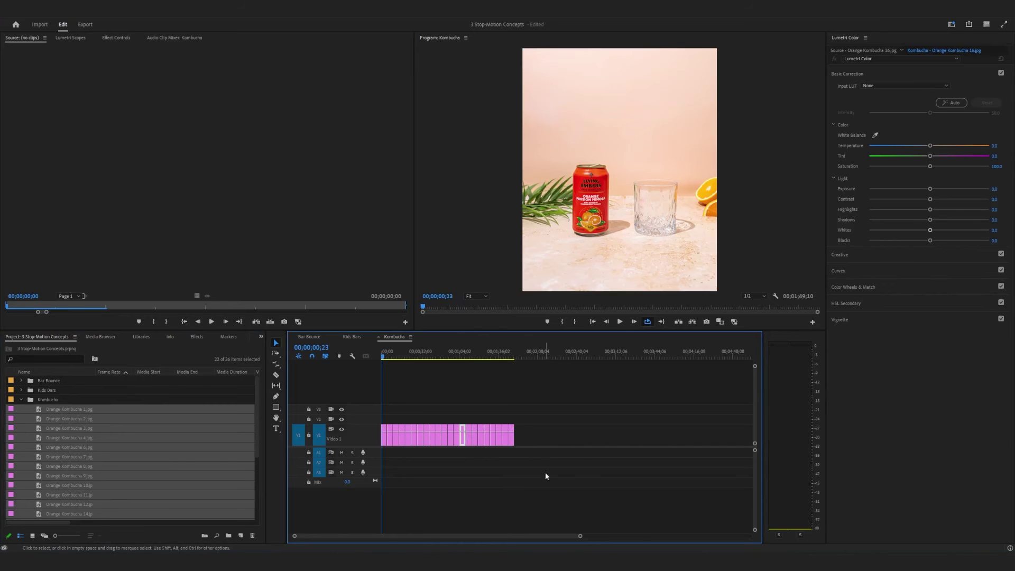
{"action": "left_click_drag", "start_coordinate": [545, 472], "coordinate": [382, 426]}
{"action": "right_click", "coordinate": [420, 438]}
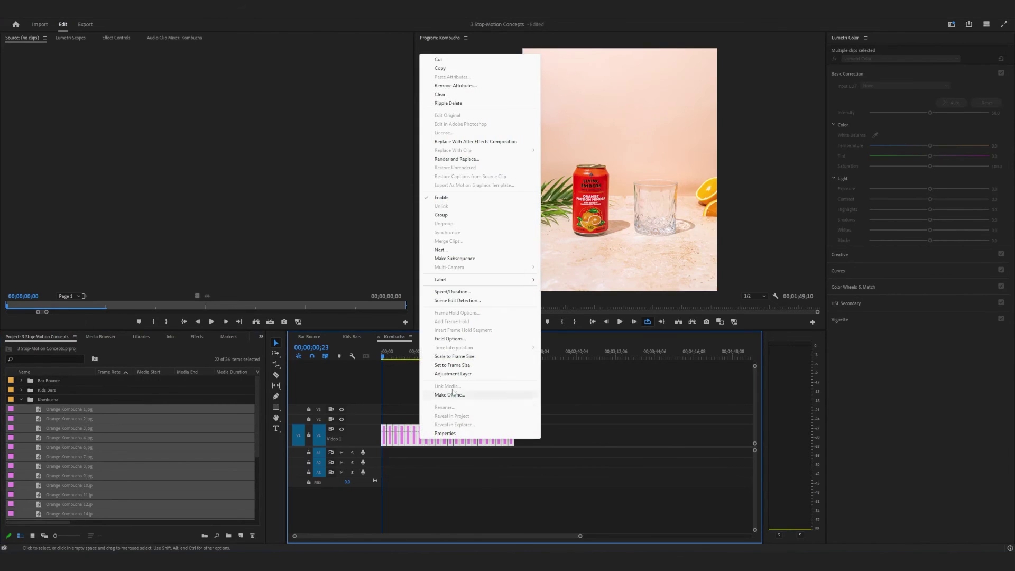
{"action": "left_click", "coordinate": [453, 292]}
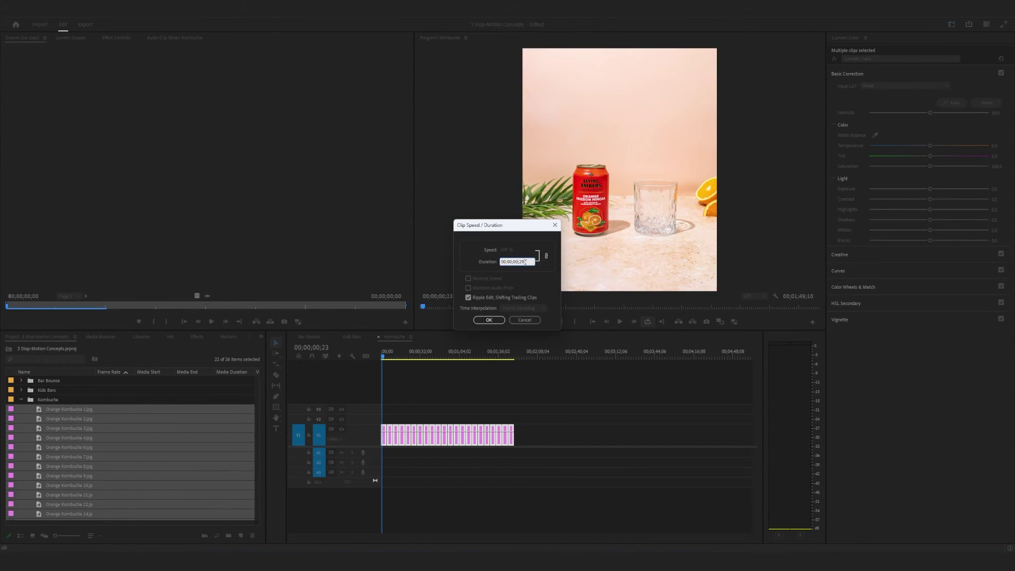
{"action": "key", "text": "Return"}
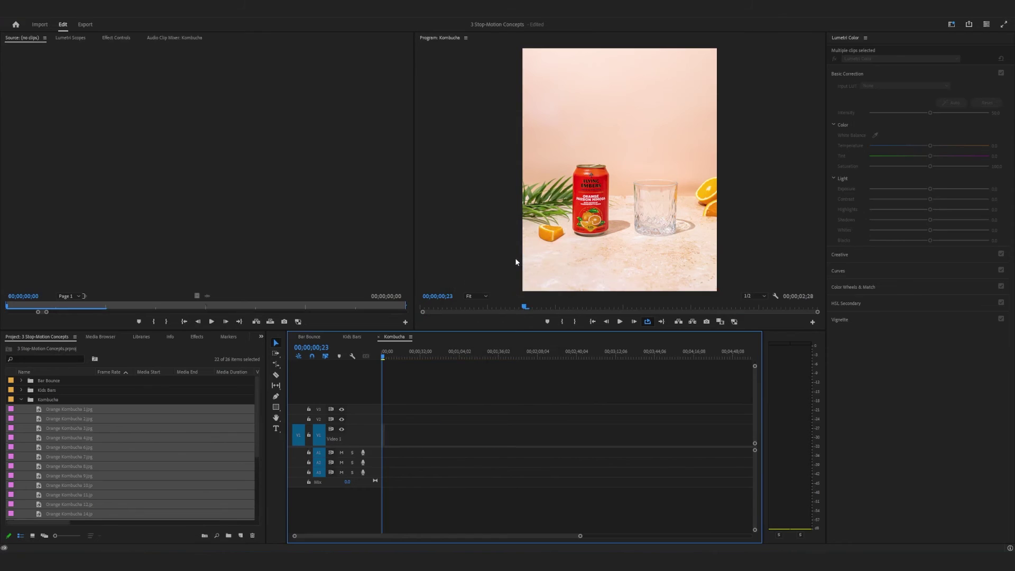
- Enlarge the Kombucha clips on the timeline for a clear view, and play the sequence to judge its pacing
{"action": "left_click_drag", "start_coordinate": [579, 537], "coordinate": [453, 533]}
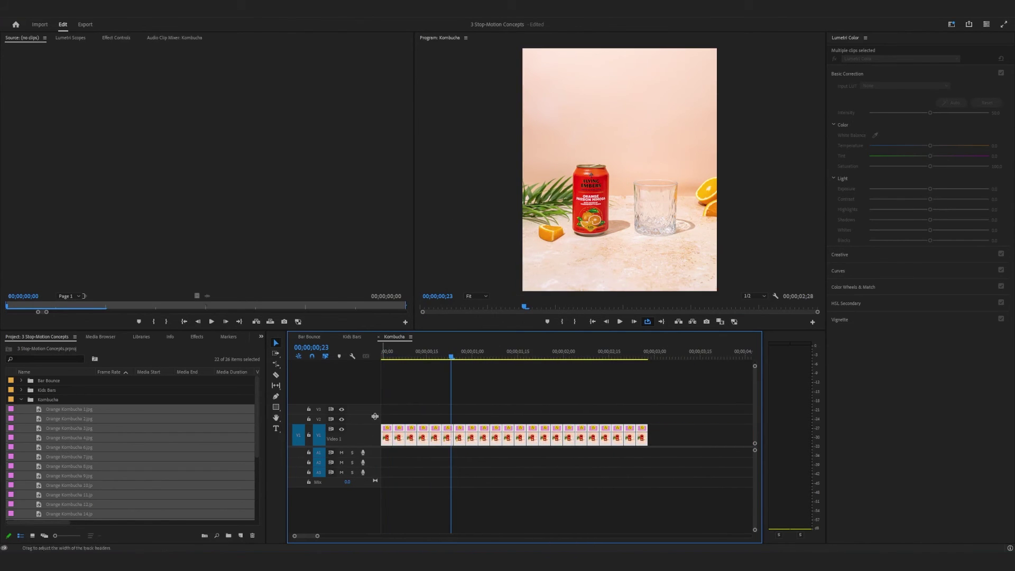
{"action": "left_click_drag", "start_coordinate": [367, 425], "coordinate": [431, 415]}
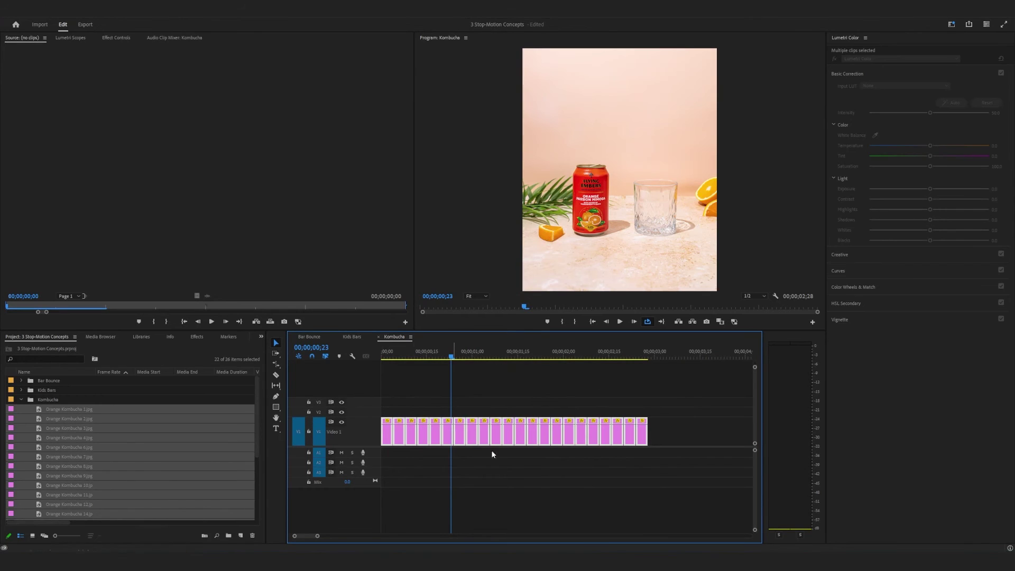
{"action": "left_click_drag", "start_coordinate": [322, 536], "coordinate": [317, 536]}
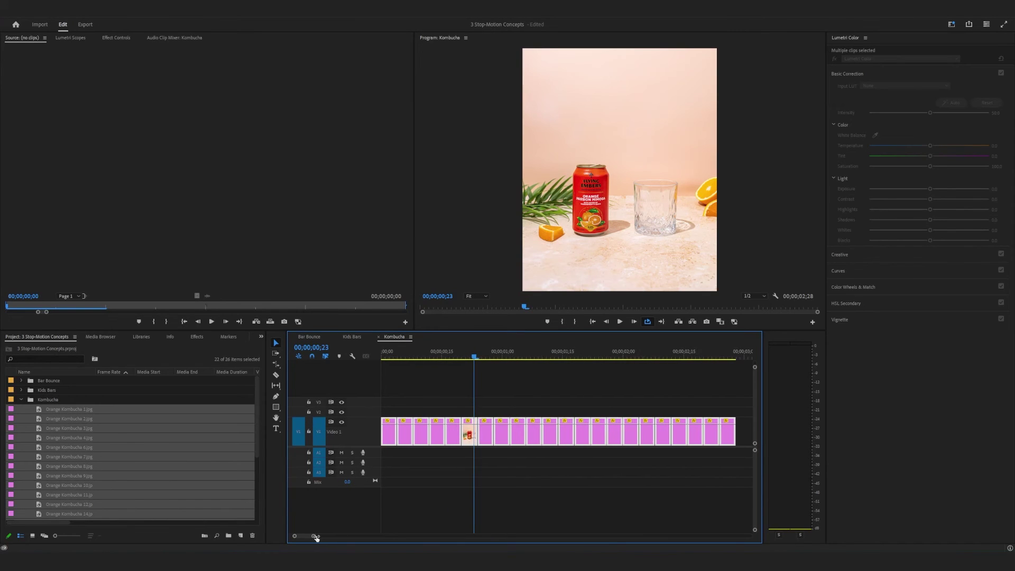
{"action": "left_click", "coordinate": [621, 321]}
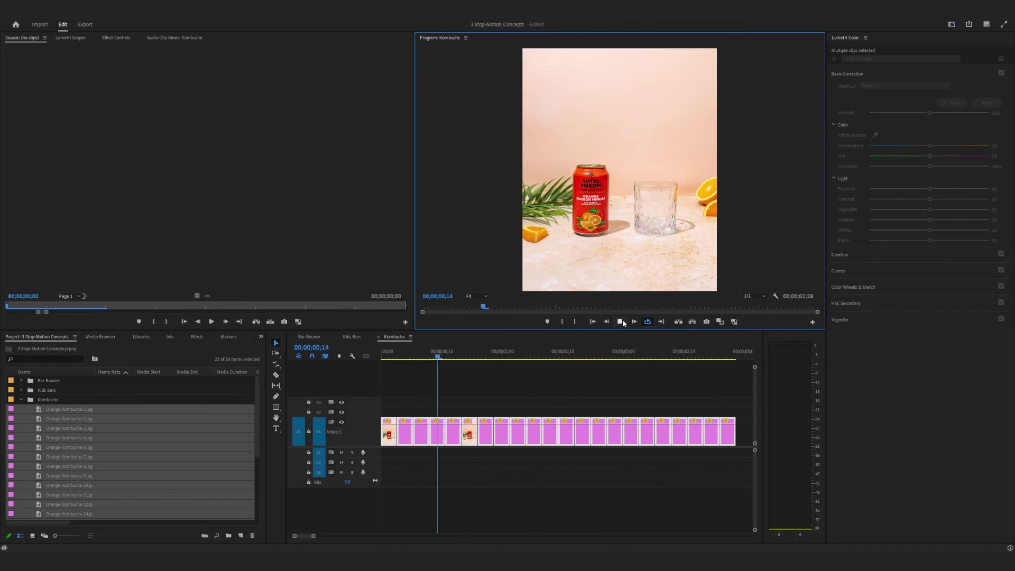
{"action": "left_click", "coordinate": [619, 322]}
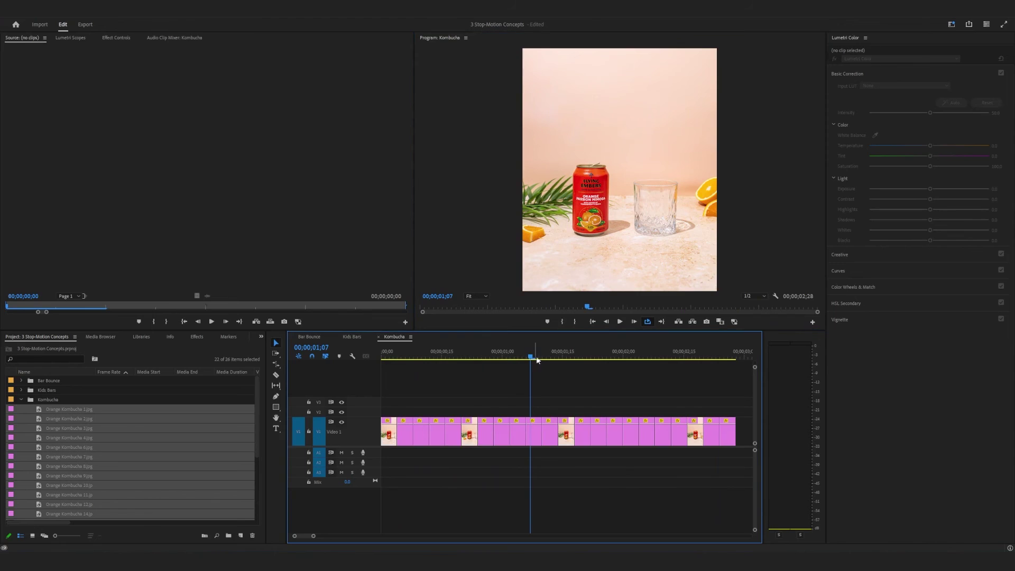
- Review the orange slice movement, and set the fourth to sixth Kombucha clips to 3 frames each, rippling the trailing clips
{"action": "left_click_drag", "start_coordinate": [532, 357], "coordinate": [433, 355]}
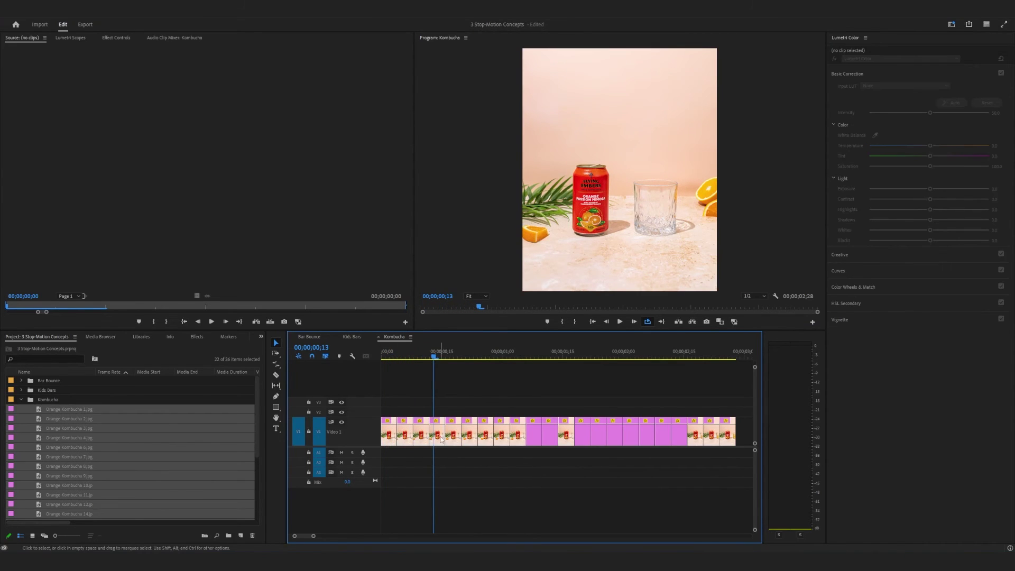
{"action": "mouse_move", "coordinate": [435, 359]}
{"action": "left_mouse_down"}
{"action": "mouse_move", "coordinate": [490, 362]}
{"action": "mouse_move", "coordinate": [421, 359]}
{"action": "left_mouse_up"}
{"action": "left_click", "coordinate": [472, 402]}
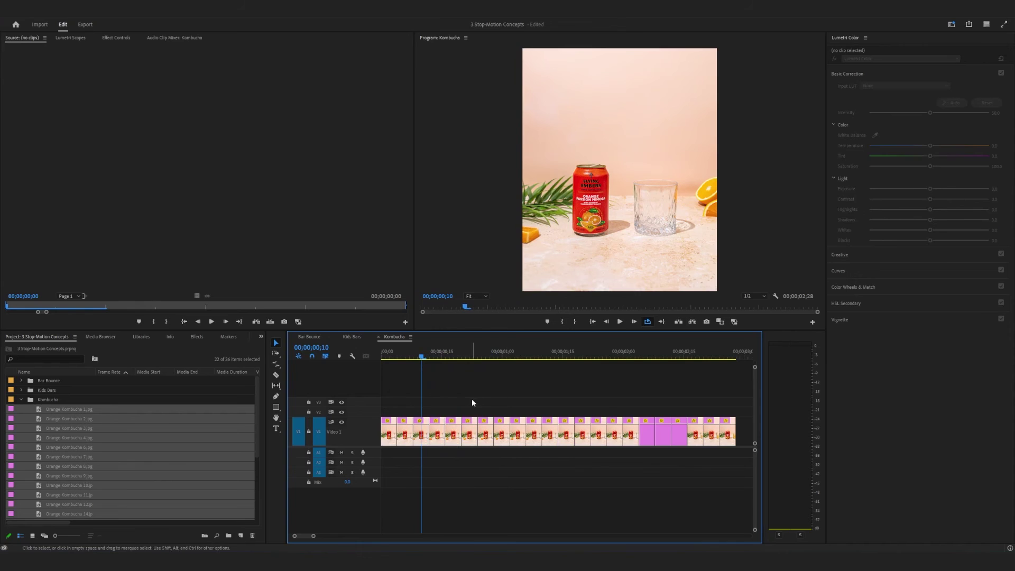
{"action": "left_click_drag", "start_coordinate": [472, 403], "coordinate": [430, 450]}
{"action": "right_click", "coordinate": [453, 441]}
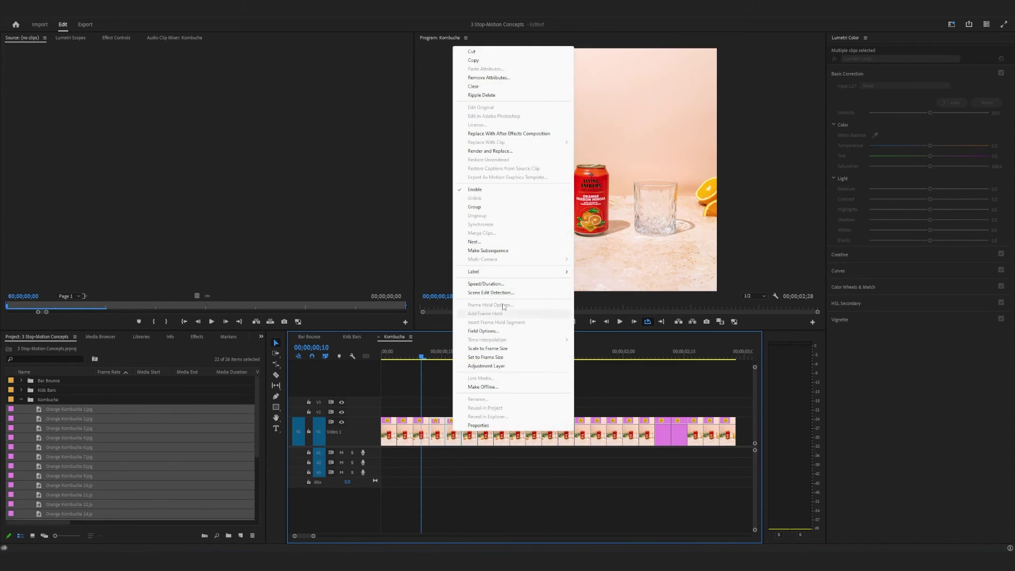
{"action": "left_click", "coordinate": [491, 284]}
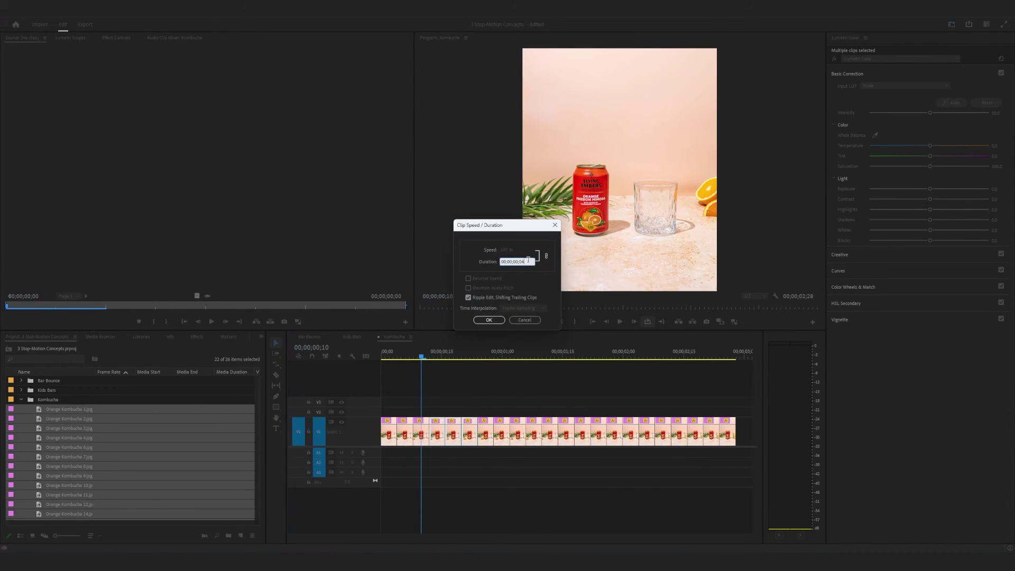
{"action": "key", "text": "Return"}
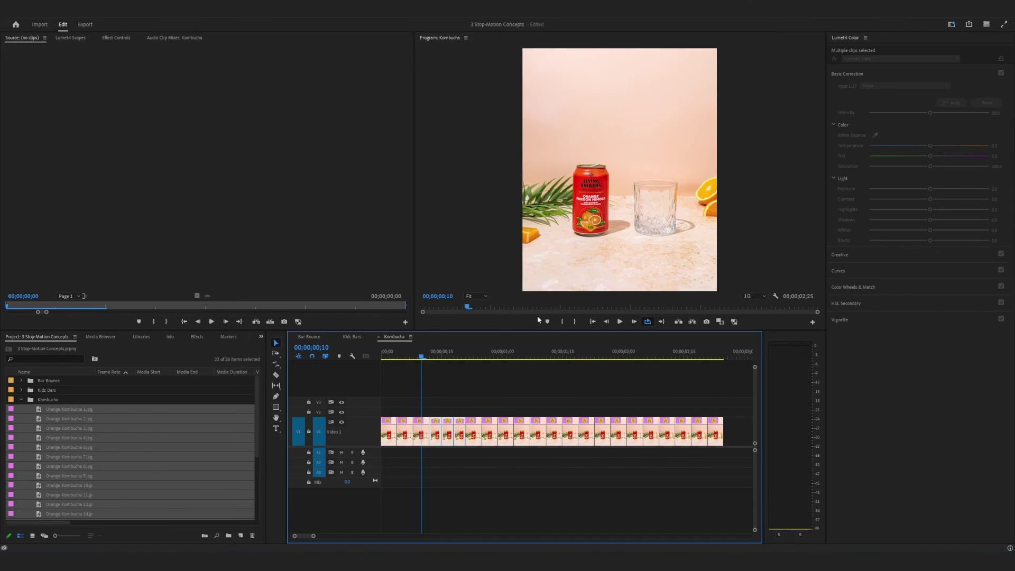
- Set the duration of the seventh Kombucha clip to 2 frames, rippling the trailing clips
{"action": "left_click", "coordinate": [477, 439]}
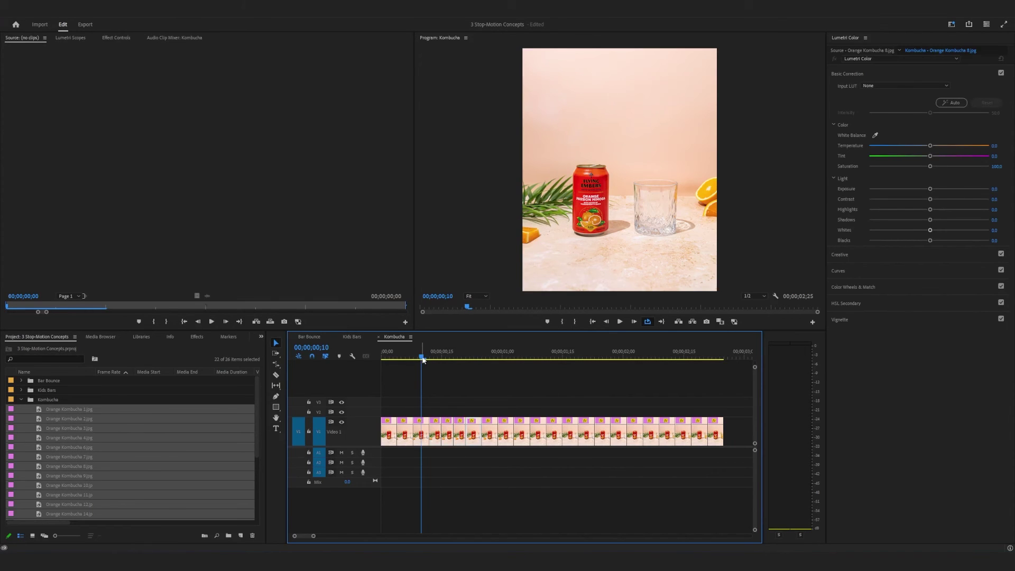
{"action": "left_click_drag", "start_coordinate": [422, 360], "coordinate": [481, 363]}
{"action": "right_click", "coordinate": [474, 431]}
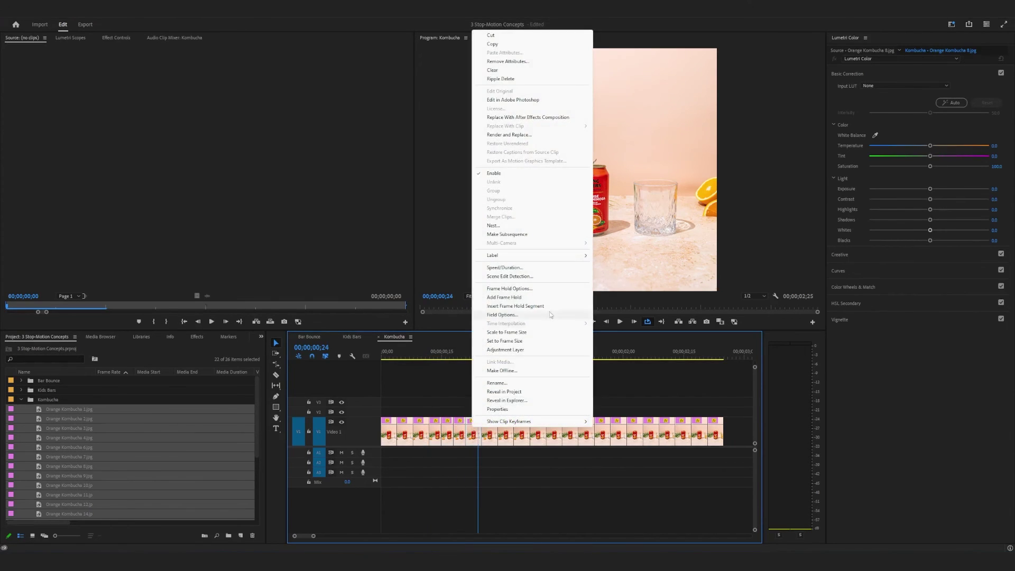
{"action": "left_click", "coordinate": [508, 268]}
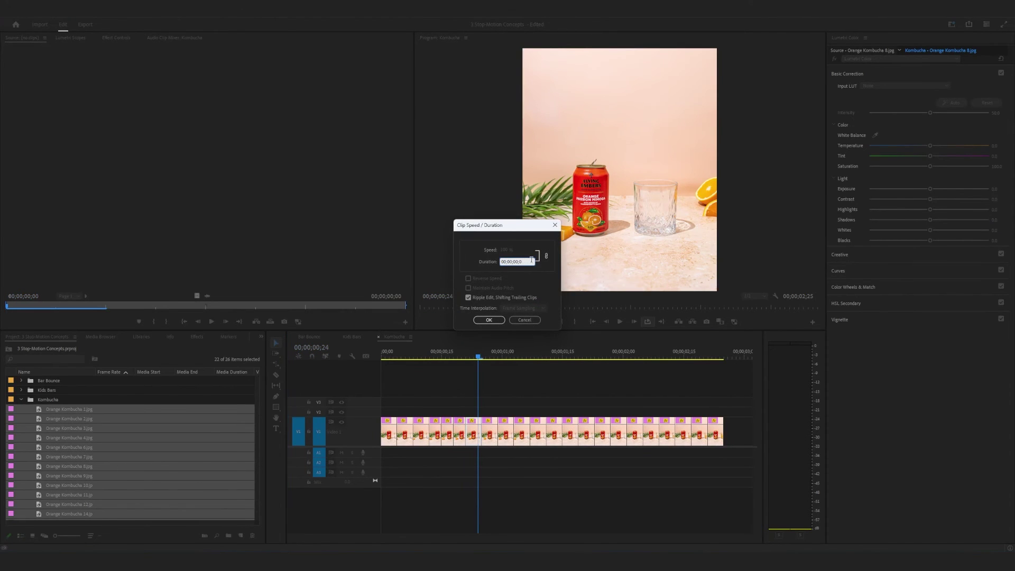
{"action": "key", "text": "Return"}
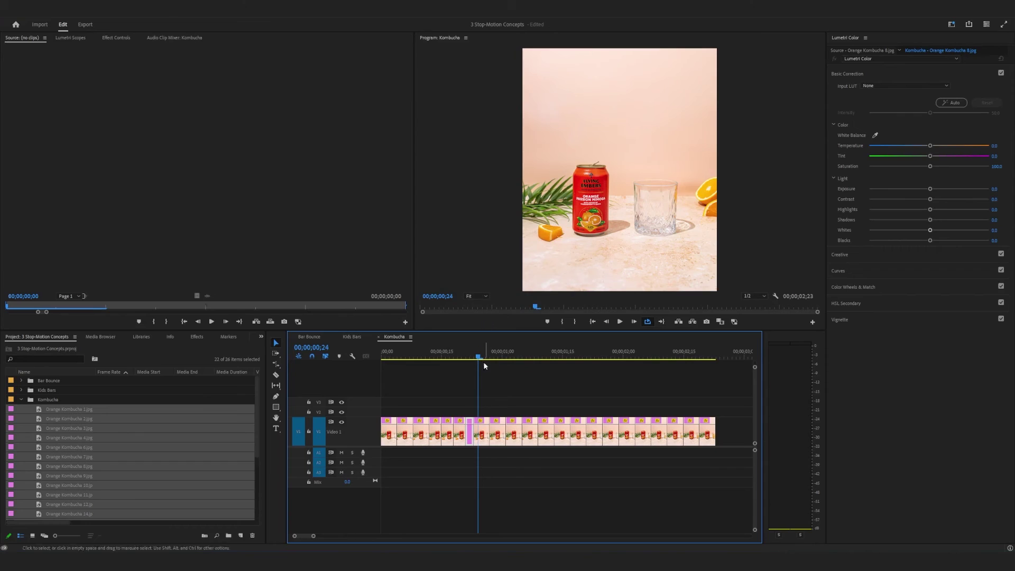
- Set the duration of the eighth to tenth Kombucha clips to 3 frames each, rippling the trailing clips
{"action": "mouse_move", "coordinate": [478, 357]}
{"action": "left_mouse_down"}
{"action": "mouse_move", "coordinate": [542, 359]}
{"action": "mouse_move", "coordinate": [462, 365]}
{"action": "left_mouse_up"}
{"action": "left_click_drag", "start_coordinate": [482, 407], "coordinate": [516, 448]}
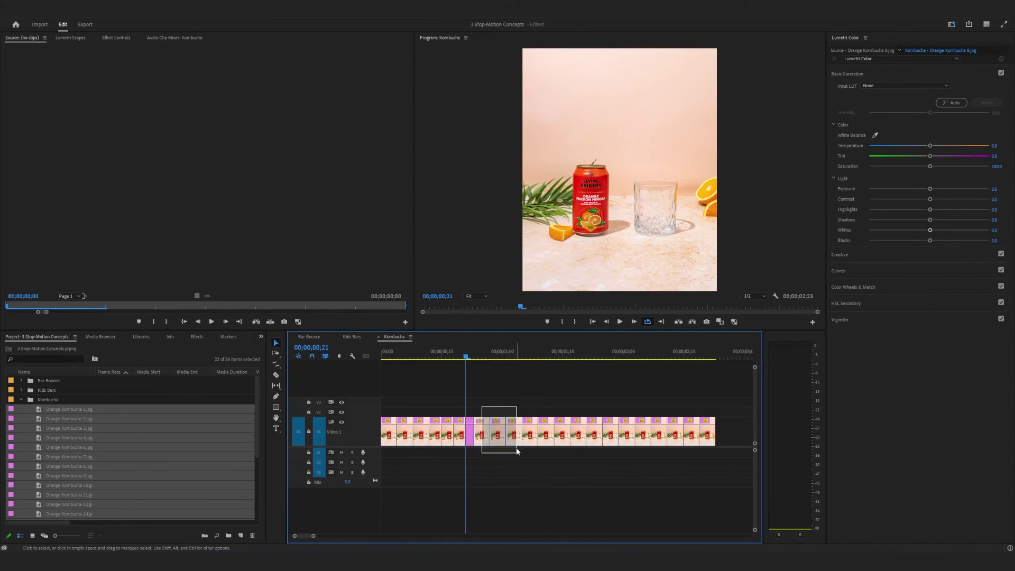
{"action": "right_click", "coordinate": [516, 444]}
{"action": "left_click", "coordinate": [564, 289]}
{"action": "left_click", "coordinate": [522, 262]}
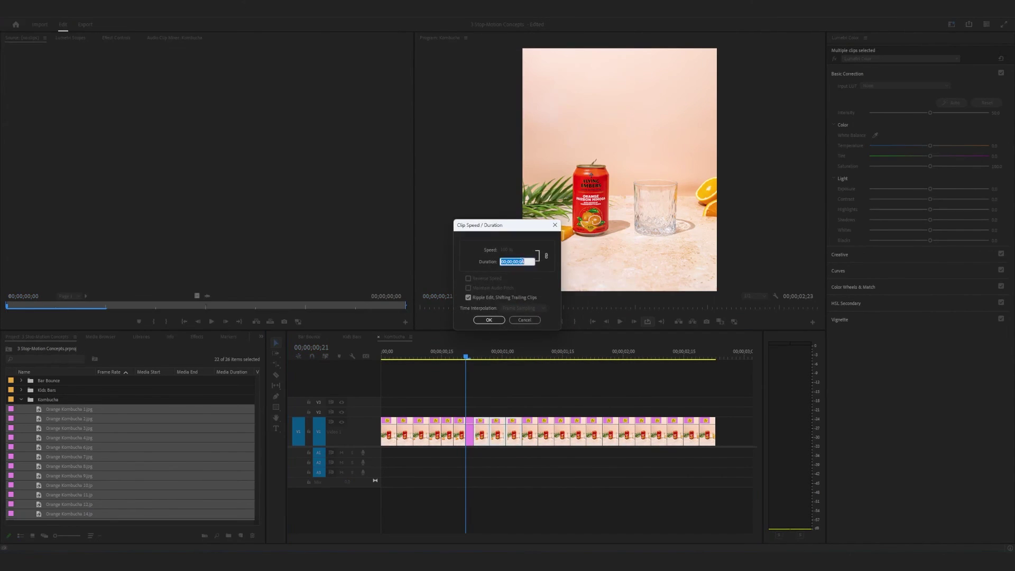
{"action": "type", "text": "3"}
{"action": "key", "text": "Return"}
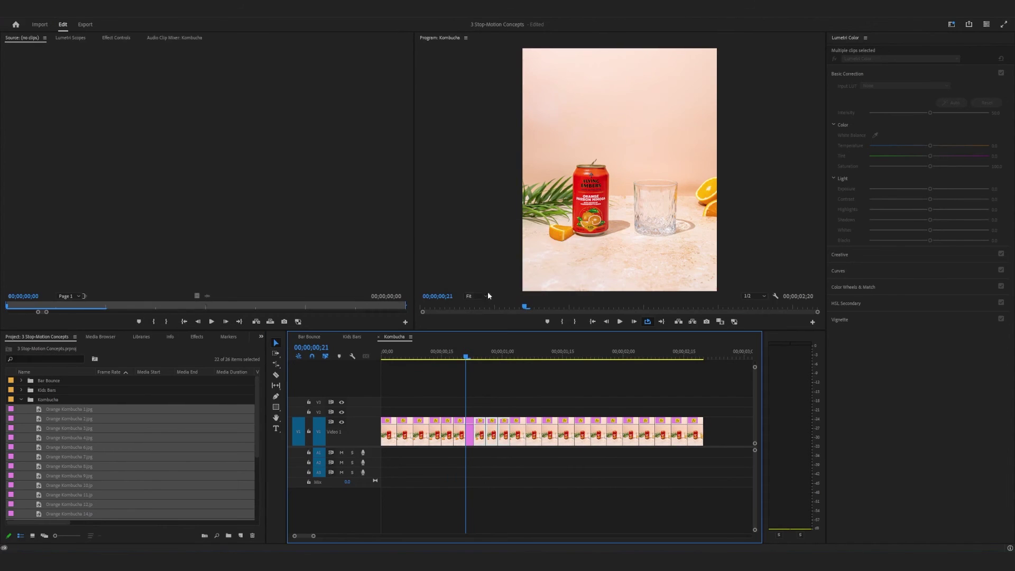
- Set the duration of the eleventh Kombucha clip to 2 frames, rippling the trailing clips
{"action": "left_click_drag", "start_coordinate": [468, 357], "coordinate": [517, 367]}
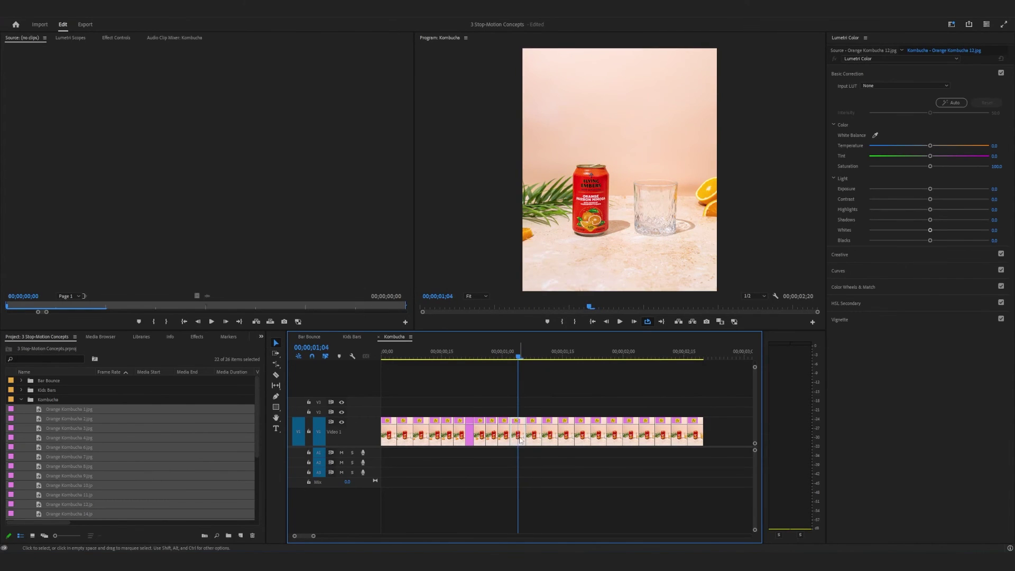
{"action": "right_click", "coordinate": [520, 440]}
{"action": "left_click", "coordinate": [553, 266]}
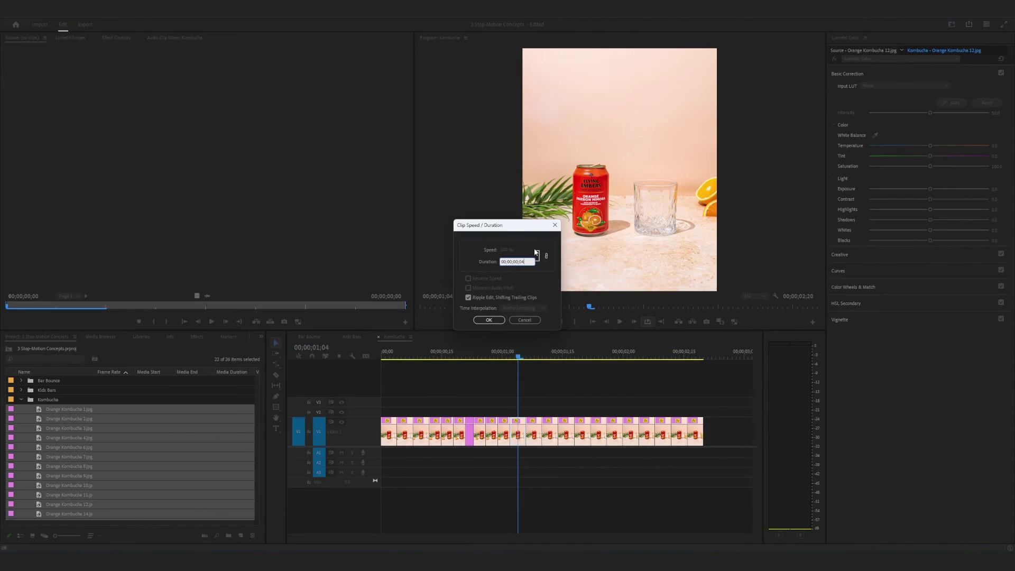
{"action": "key", "text": "Return"}
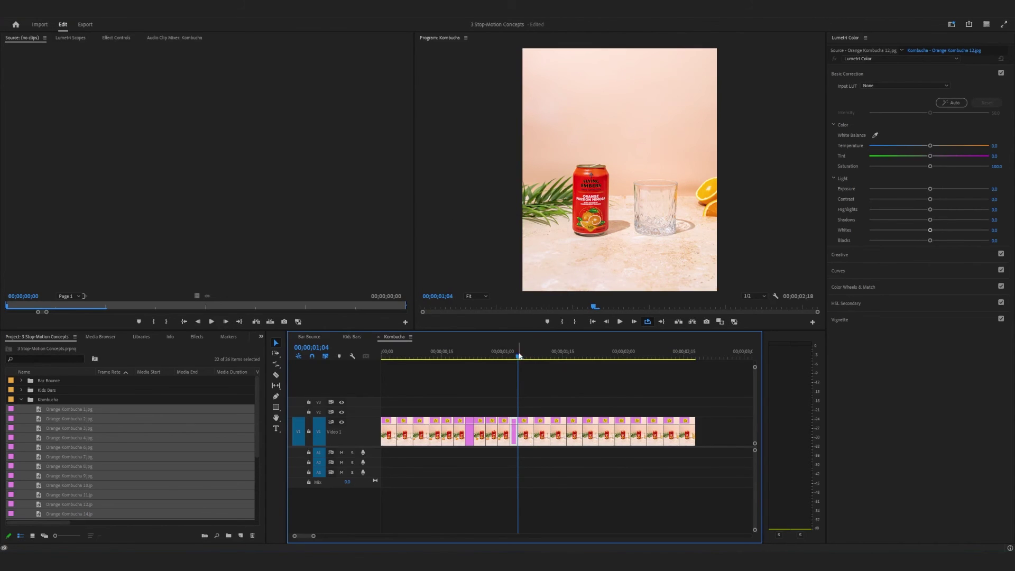
- Play the Kombucha sequence from the start to judge the pacing of the orange slice movement
{"action": "key", "text": "Home"}
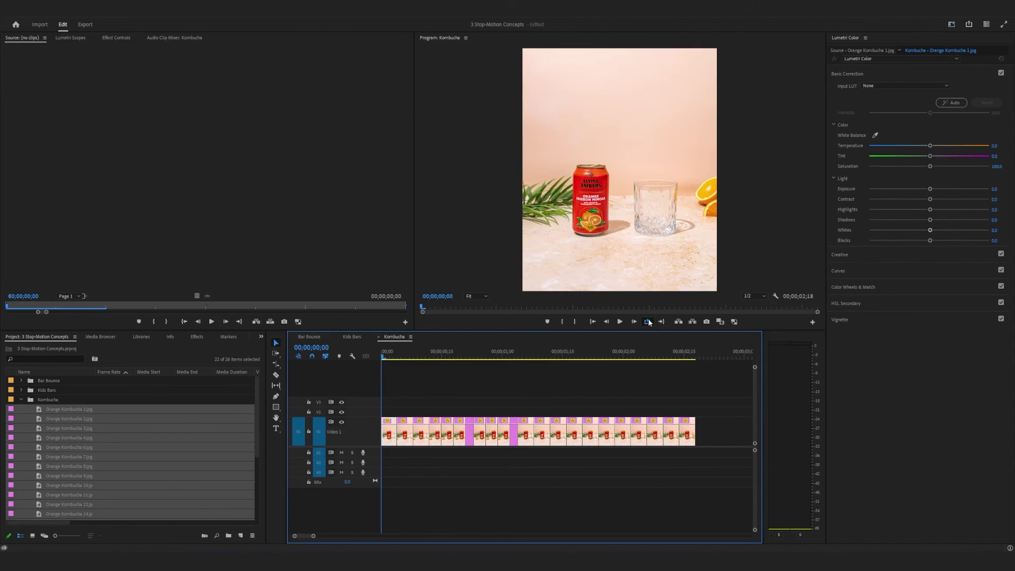
{"action": "left_click", "coordinate": [620, 322]}
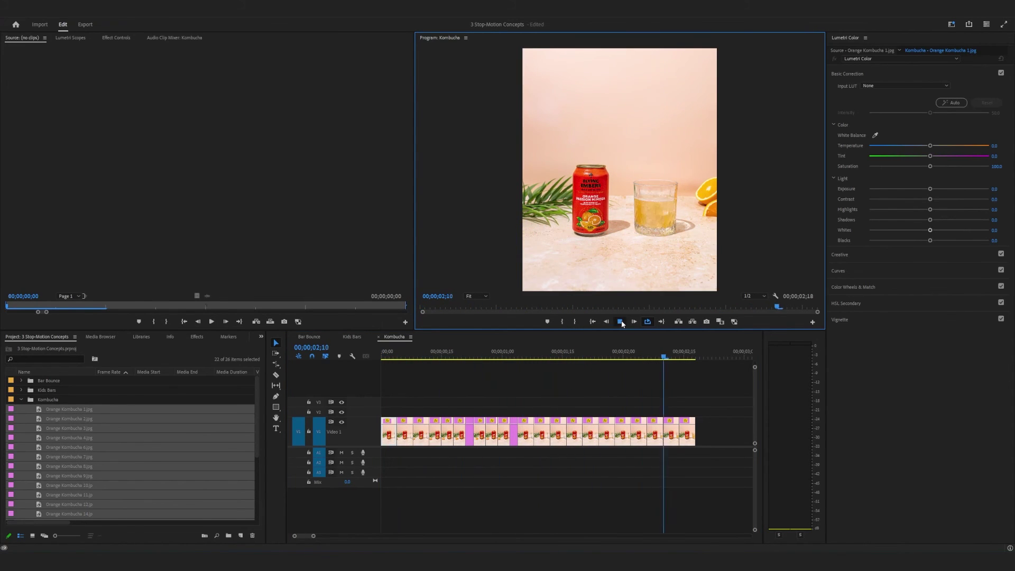
{"action": "left_click", "coordinate": [387, 359]}
{"action": "key", "text": "Home"}
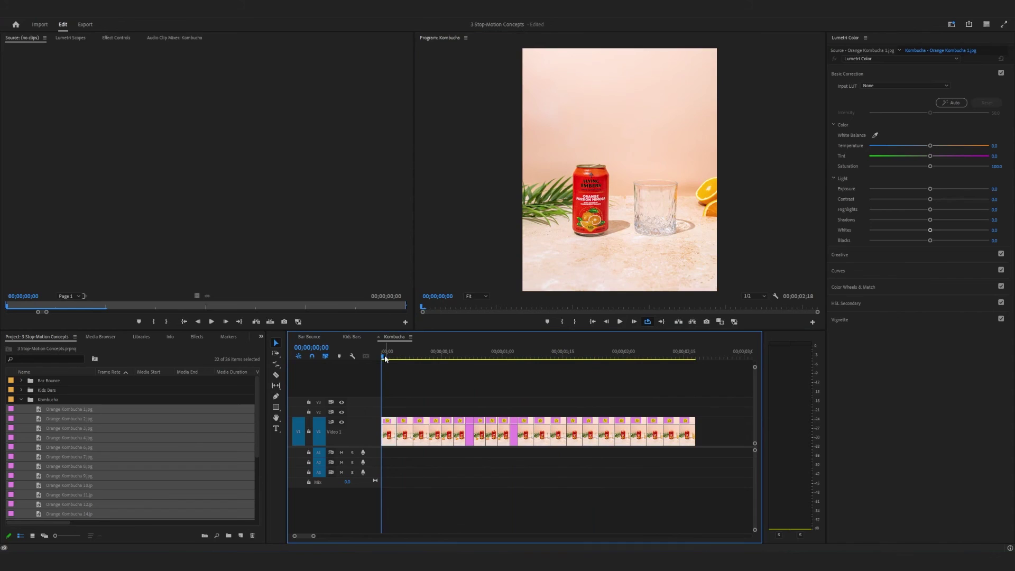
- Group the fourteenth to sixteenth Kombucha clips, where ice fills the glass, and set them to 6 frames each, rippling the trailing clips
{"action": "left_click_drag", "start_coordinate": [386, 359], "coordinate": [595, 446]}
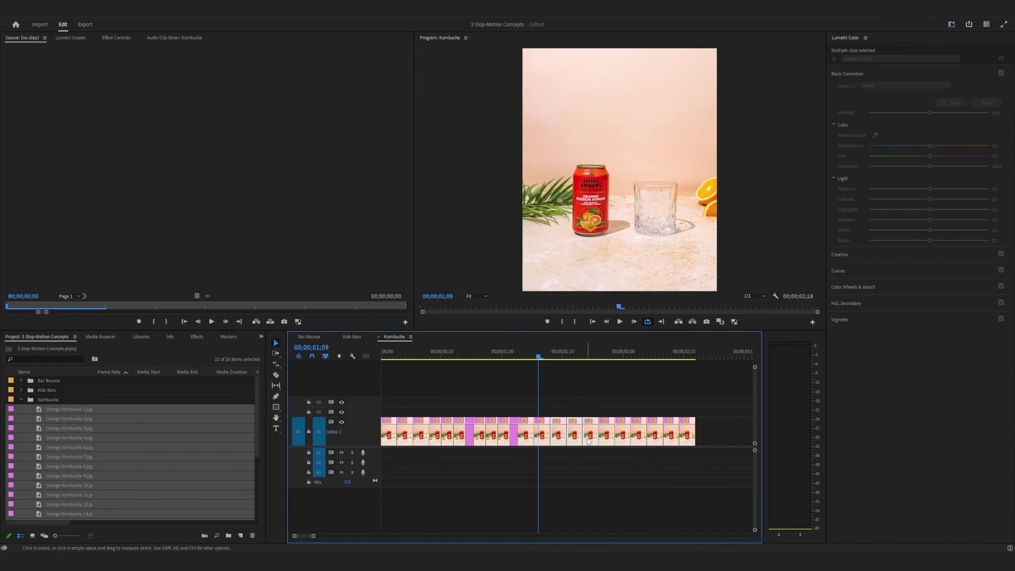
{"action": "right_click", "coordinate": [595, 439]}
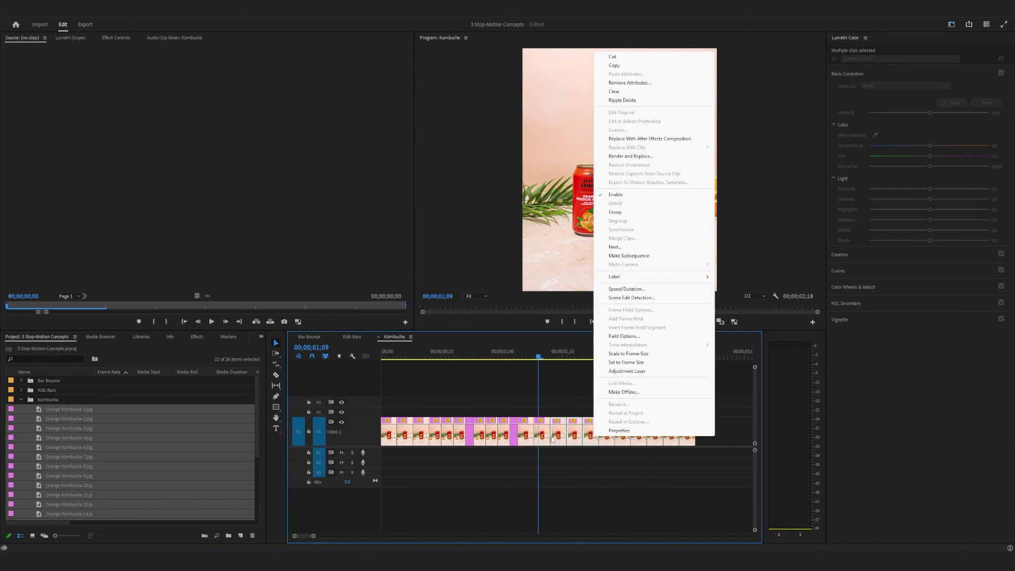
{"action": "left_click", "coordinate": [644, 212]}
{"action": "mouse_move", "coordinate": [547, 360]}
{"action": "left_mouse_down"}
{"action": "mouse_move", "coordinate": [583, 357]}
{"action": "mouse_move", "coordinate": [554, 358]}
{"action": "left_mouse_up"}
{"action": "right_click", "coordinate": [571, 432]}
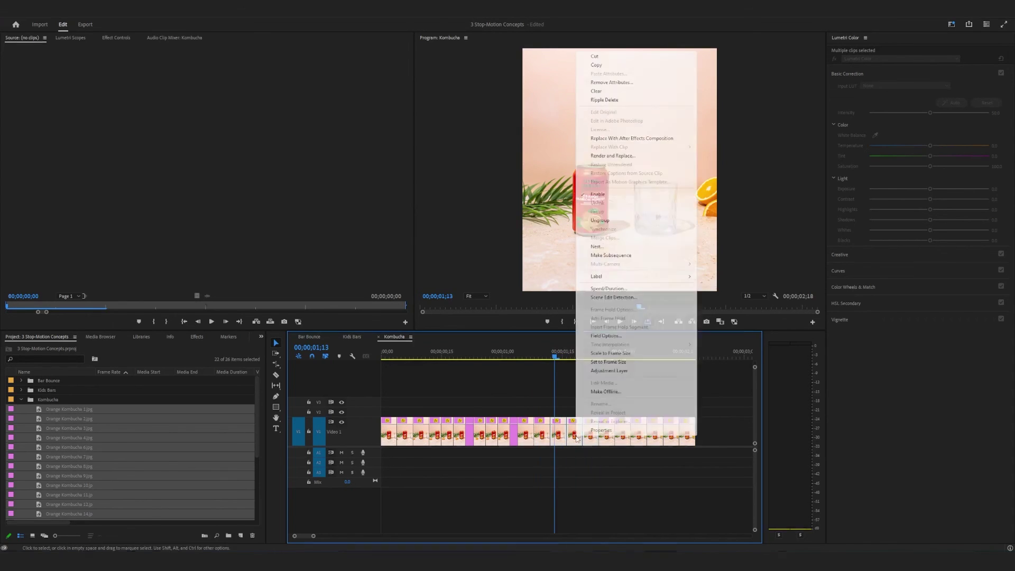
{"action": "left_click", "coordinate": [646, 290]}
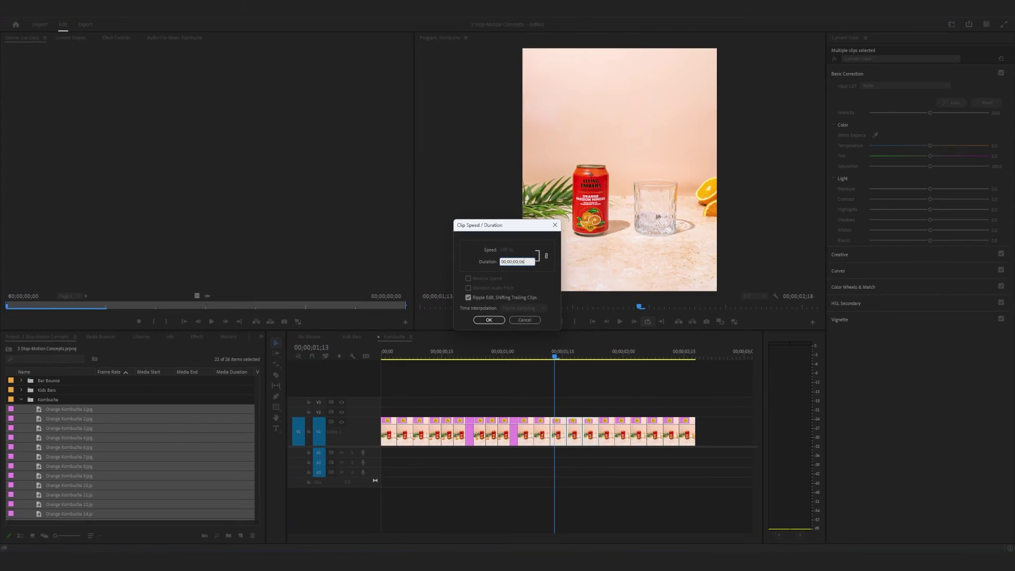
{"action": "key", "text": "Return"}
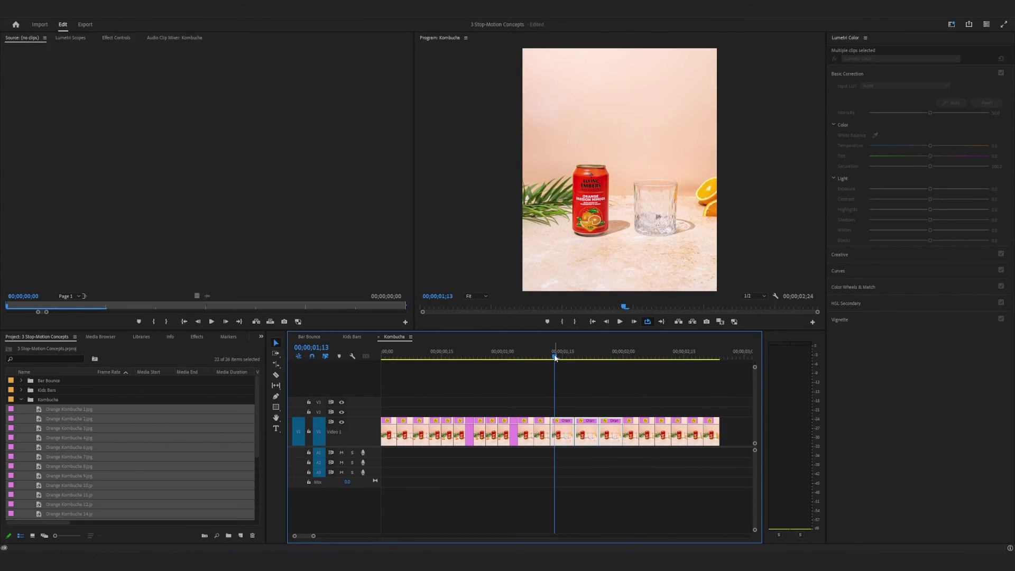
- Group the seventeenth to twenty-first Kombucha clips, where the drink fills the glass
{"action": "left_click_drag", "start_coordinate": [555, 357], "coordinate": [697, 463]}
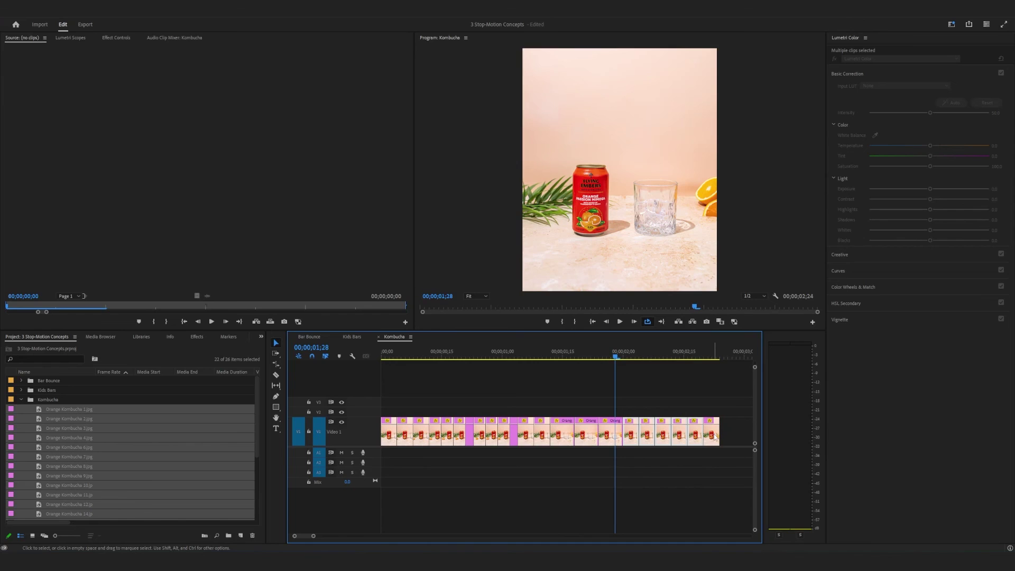
{"action": "right_click", "coordinate": [694, 438]}
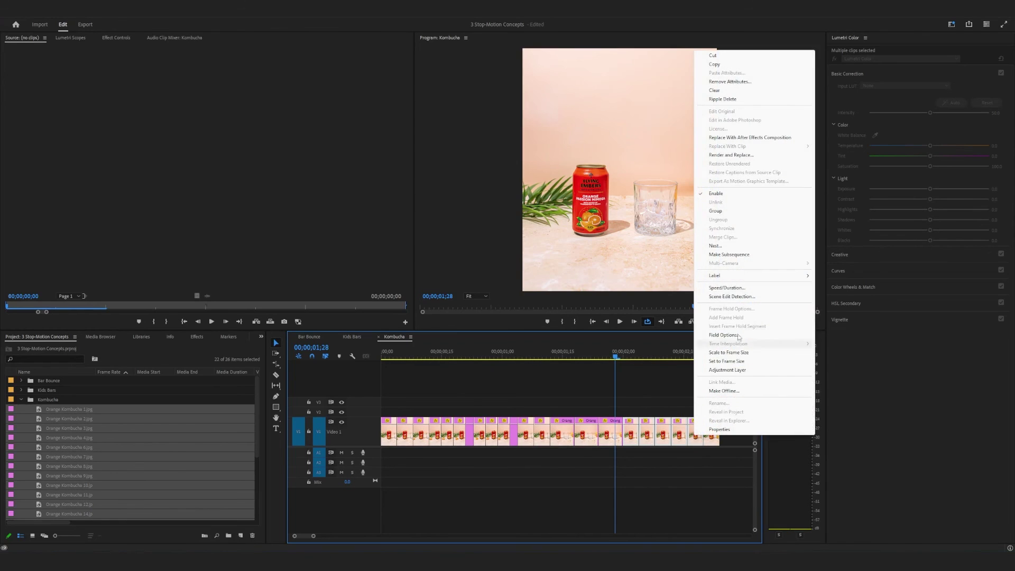
{"action": "left_click", "coordinate": [740, 211]}
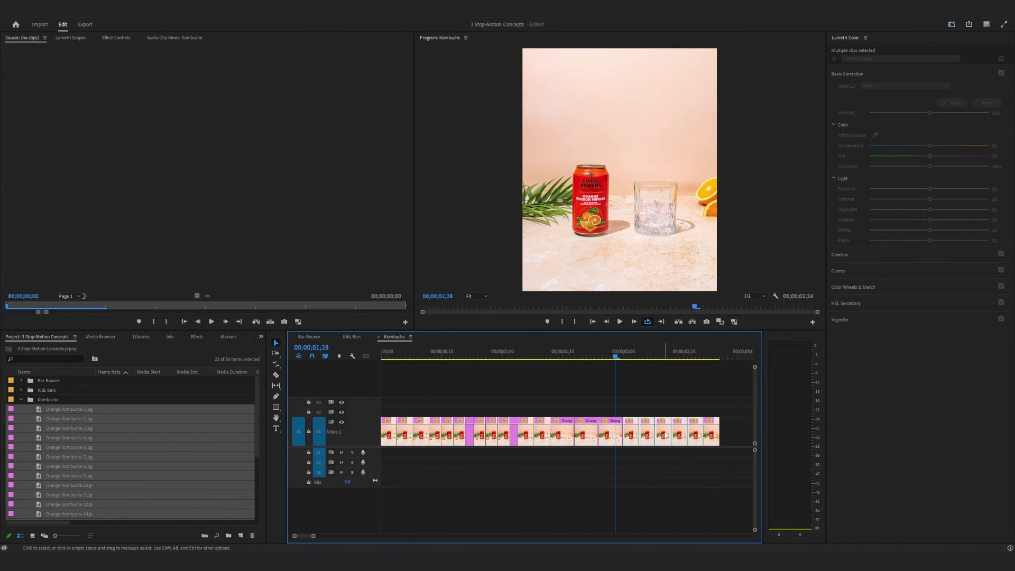
- Set the duration of the five grouped drink-filling clips to 2 frames each, rippling the trailing clips
{"action": "right_click", "coordinate": [665, 436]}
{"action": "left_click", "coordinate": [740, 284]}
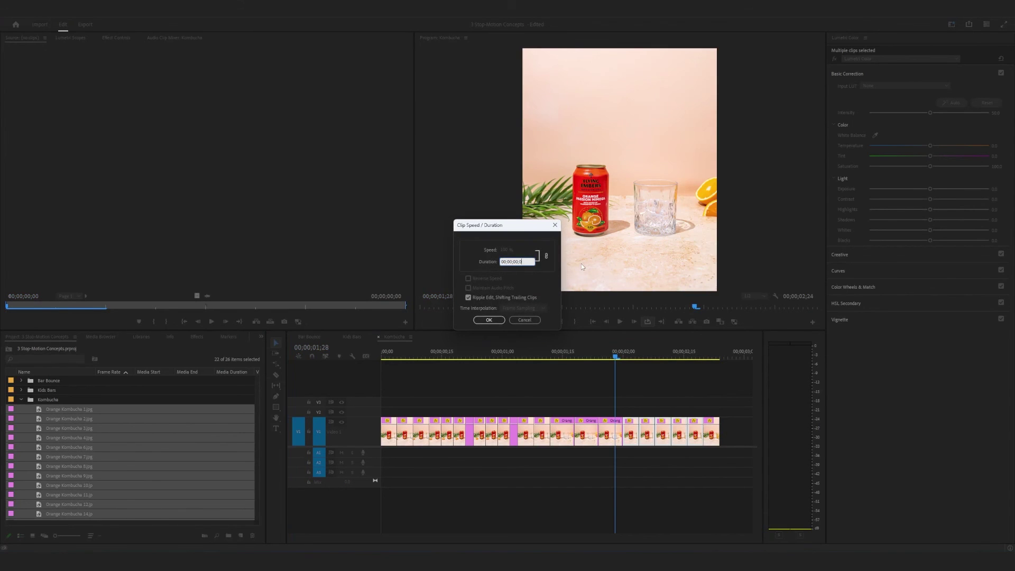
{"action": "key", "text": "Return"}
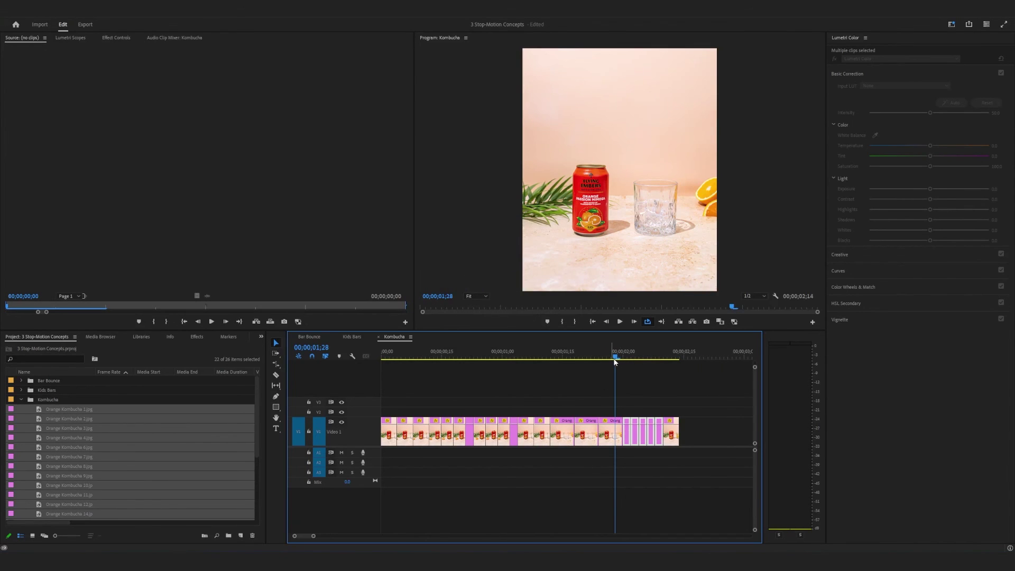
- Extend the last Kombucha clip by 10 frames, and play the sequence from the start to check its pacing
{"action": "left_click_drag", "start_coordinate": [681, 435], "coordinate": [717, 435]}
{"action": "key", "text": "Home"}
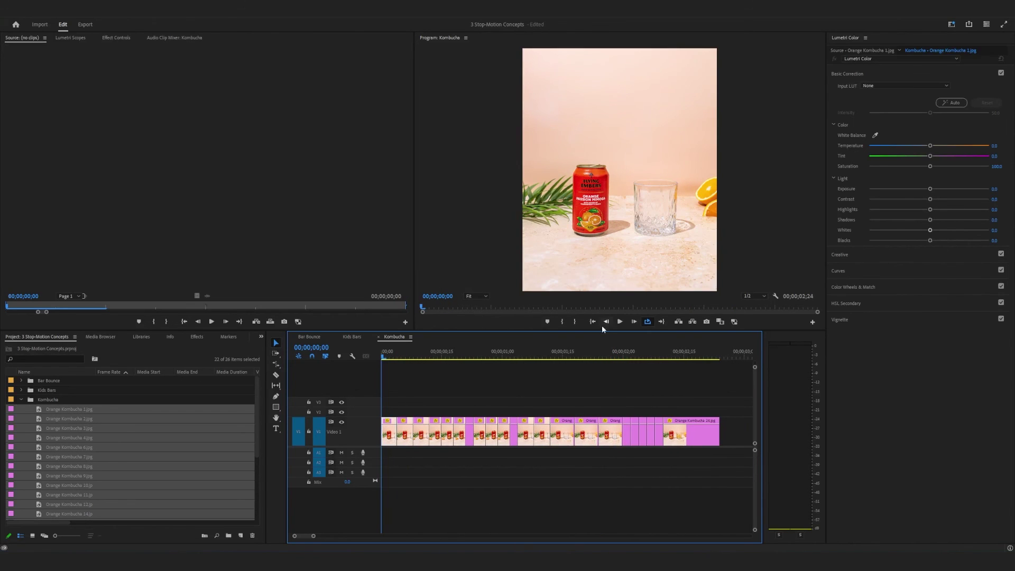
{"action": "left_click", "coordinate": [623, 323]}
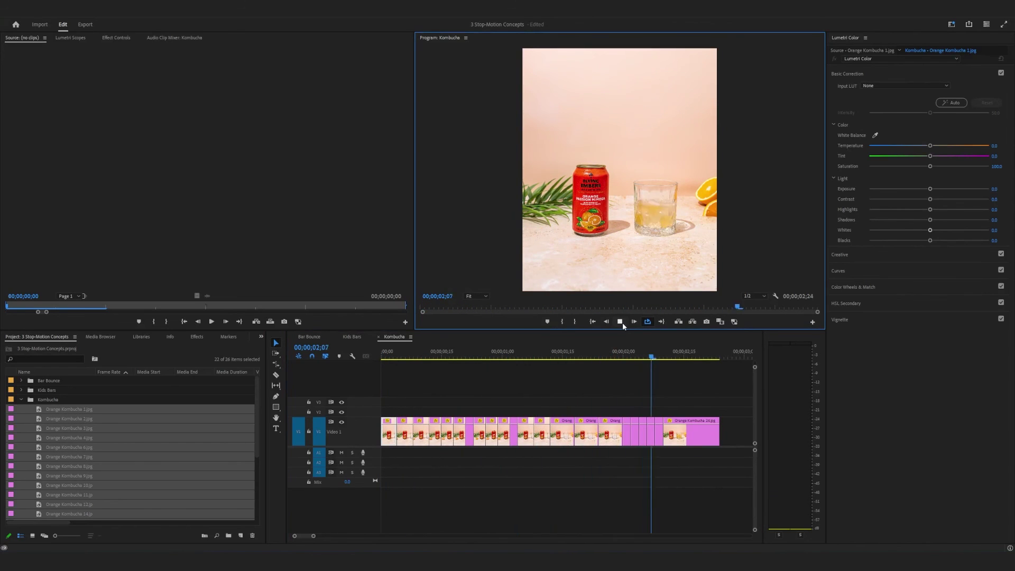
{"action": "left_click", "coordinate": [623, 322]}
- Set the duration of the five grouped drink-filling clips to 3 frames each, rippling the trailing clips
{"action": "left_click_drag", "start_coordinate": [618, 450], "coordinate": [642, 431]}
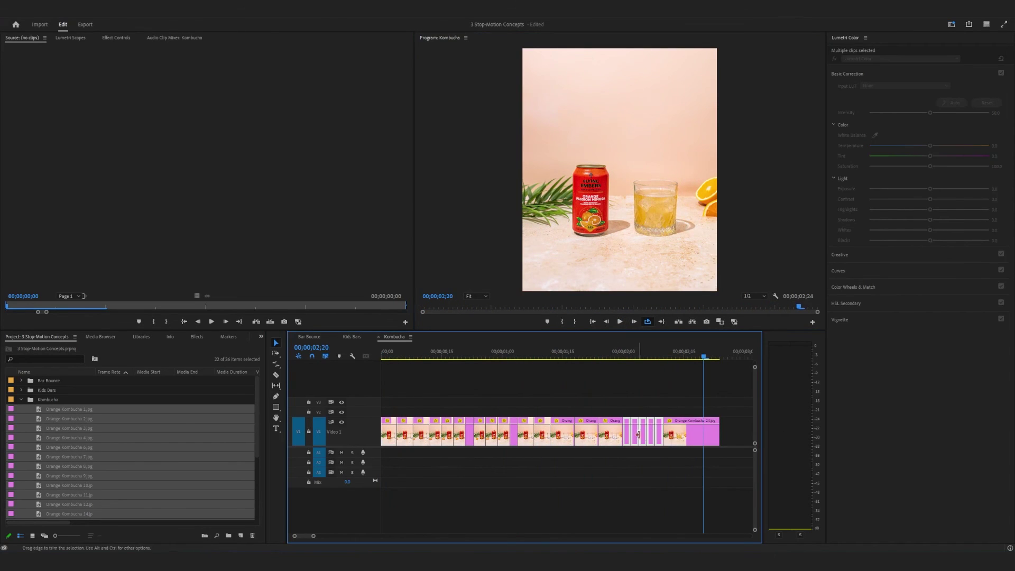
{"action": "right_click", "coordinate": [642, 431]}
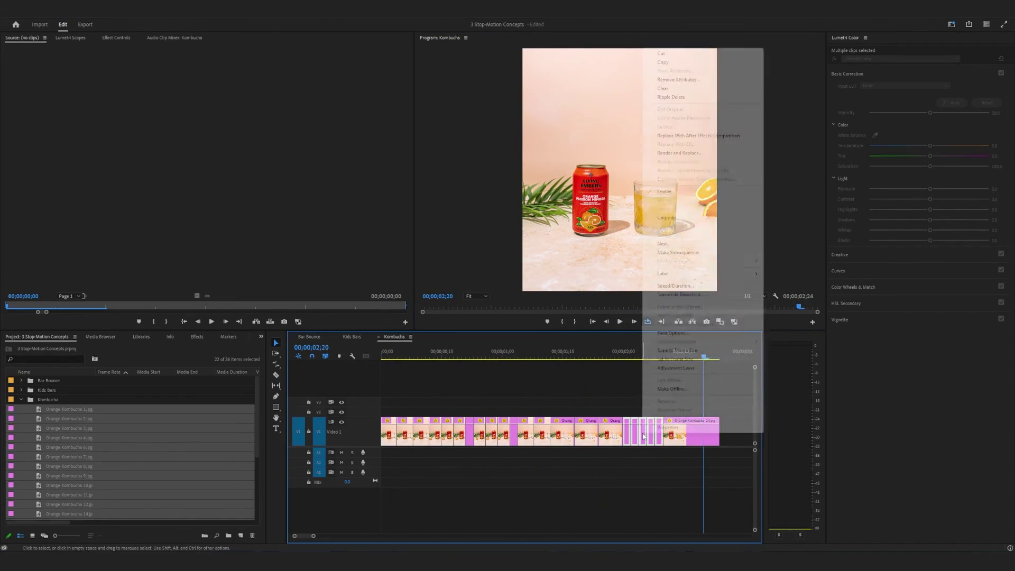
{"action": "left_click", "coordinate": [694, 289]}
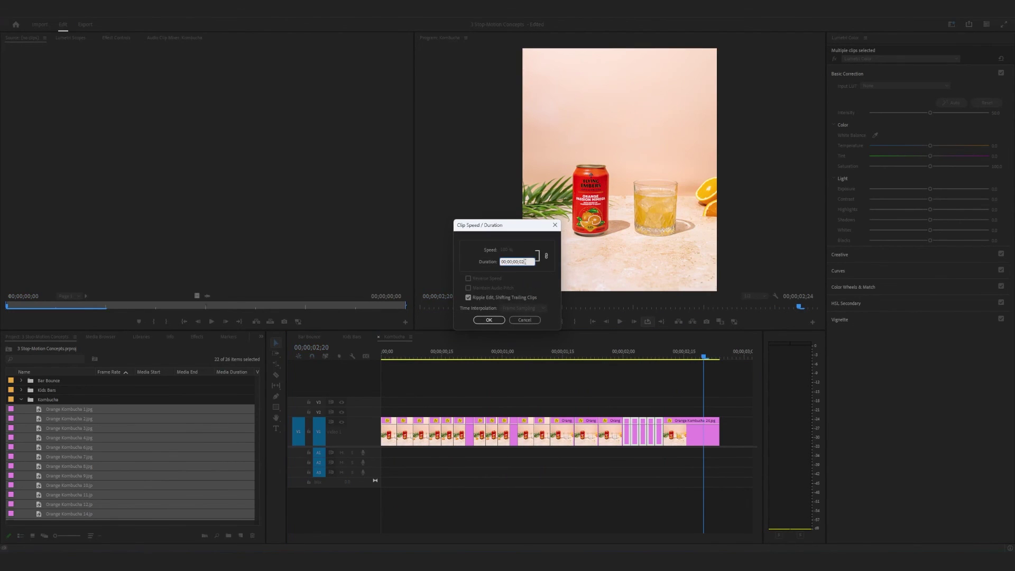
{"action": "key", "text": "Return"}
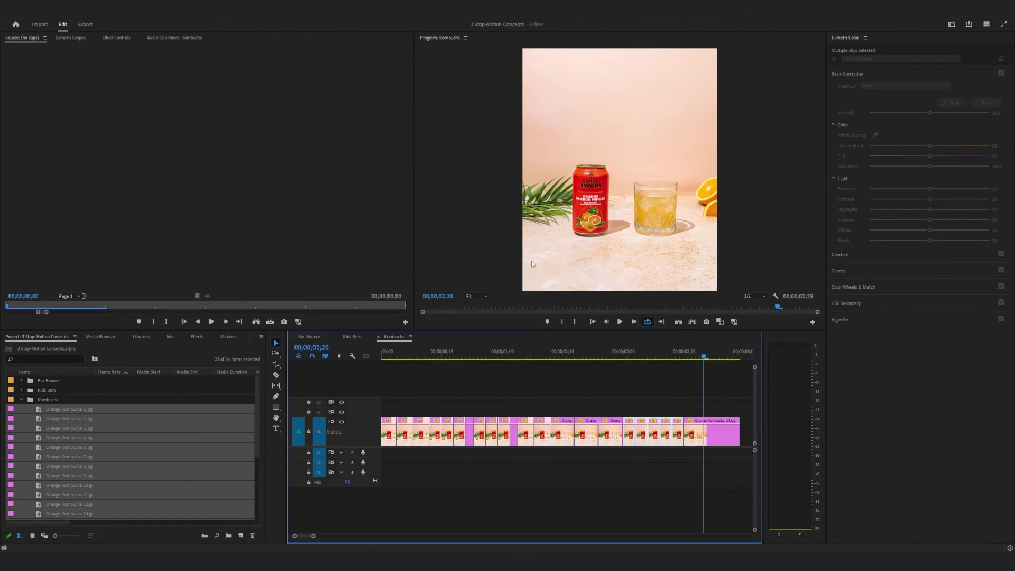
- Play the Kombucha sequence repeatedly from the start to review the pacing of the opening clips
{"action": "left_click_drag", "start_coordinate": [702, 356], "coordinate": [234, 354]}
{"action": "left_click", "coordinate": [617, 321]}
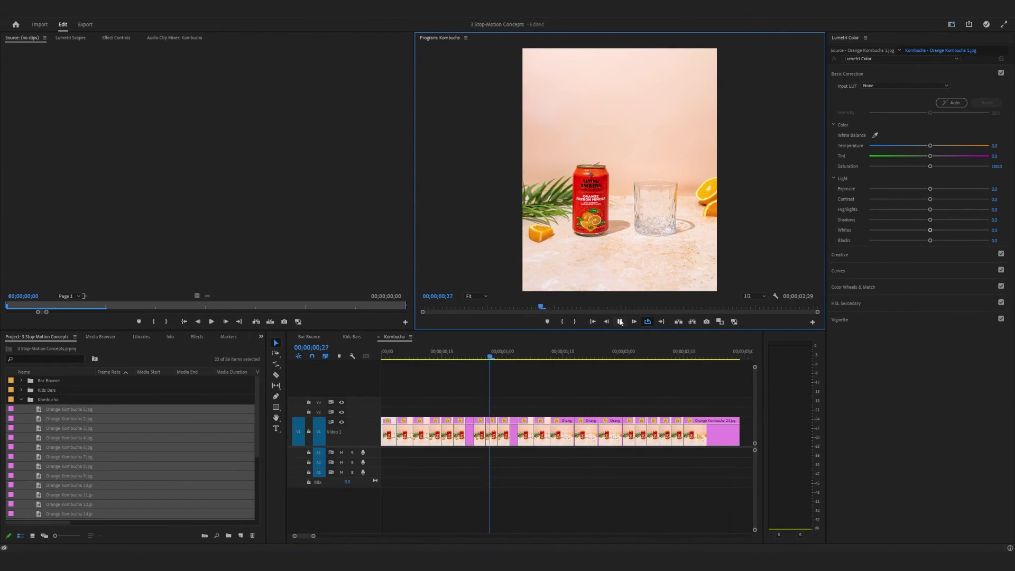
{"action": "left_click", "coordinate": [583, 359]}
{"action": "left_click_drag", "start_coordinate": [579, 358], "coordinate": [324, 366]}
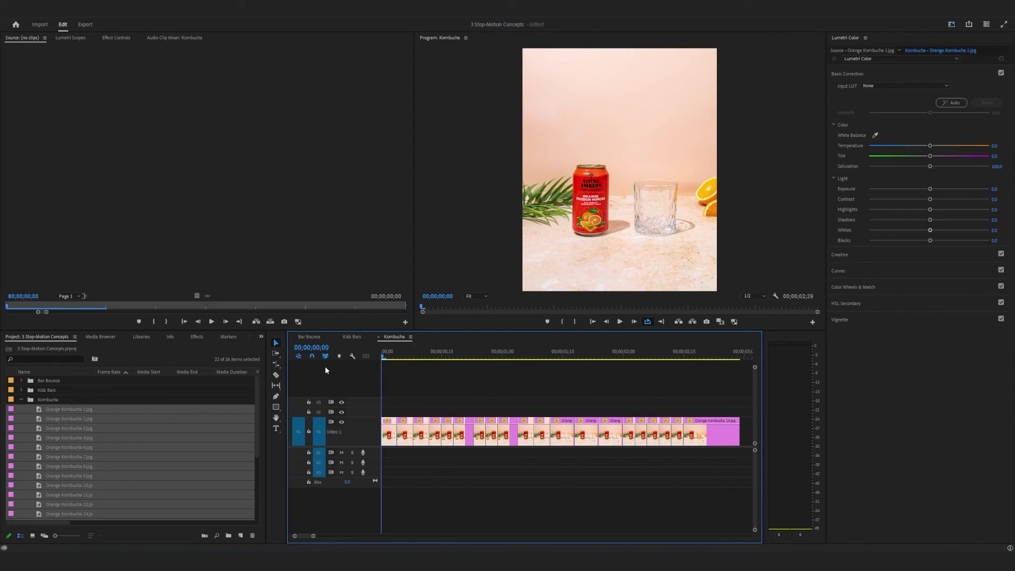
{"action": "left_click", "coordinate": [618, 322]}
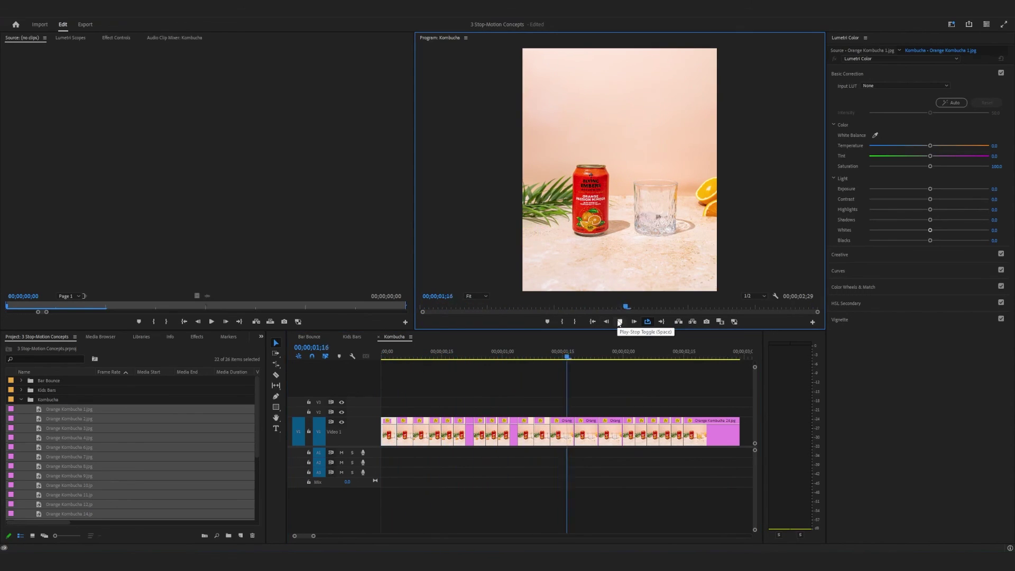
{"action": "left_click", "coordinate": [670, 355]}
{"action": "left_click_drag", "start_coordinate": [675, 357], "coordinate": [361, 373]}
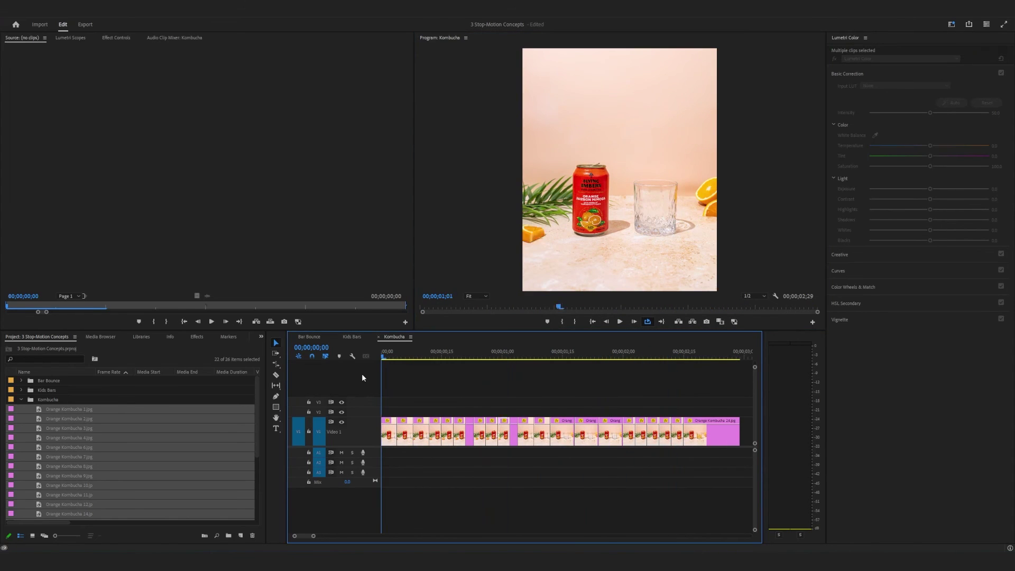
- Set the duration of the first three Kombucha clips to 5 frames each, rippling the trailing clips
{"action": "left_click", "coordinate": [424, 456]}
{"action": "mouse_move", "coordinate": [423, 448]}
{"action": "left_mouse_down"}
{"action": "mouse_move", "coordinate": [397, 467]}
{"action": "mouse_move", "coordinate": [388, 424]}
{"action": "left_mouse_up"}
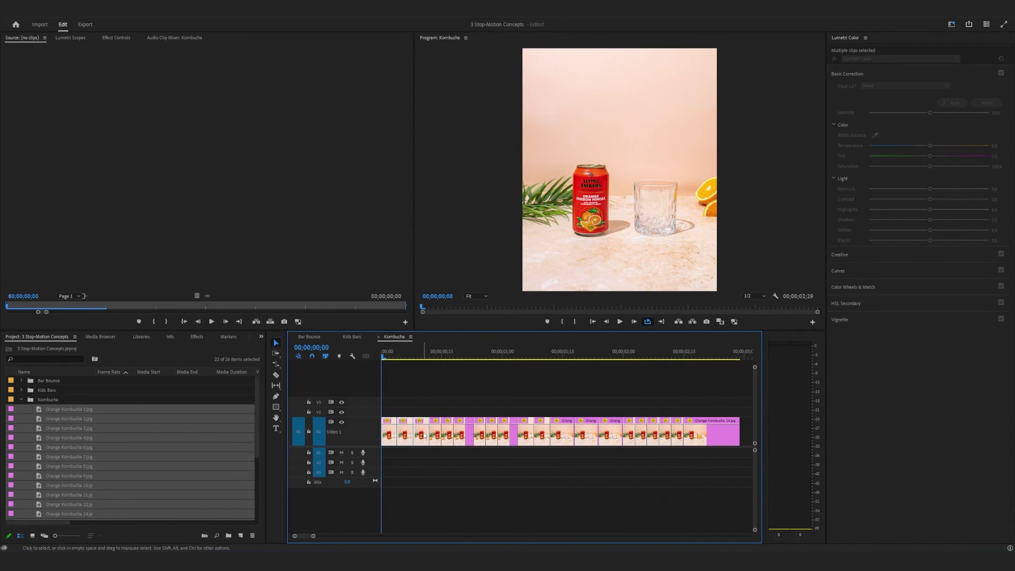
{"action": "right_click", "coordinate": [422, 437]}
{"action": "left_click", "coordinate": [497, 286]}
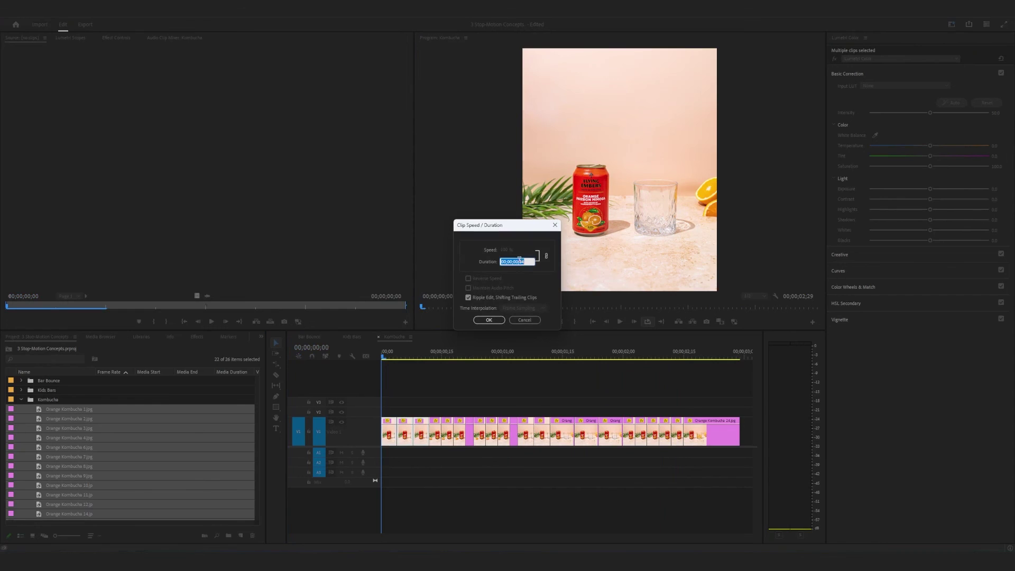
{"action": "type", "text": "5"}
{"action": "key", "text": "Return"}
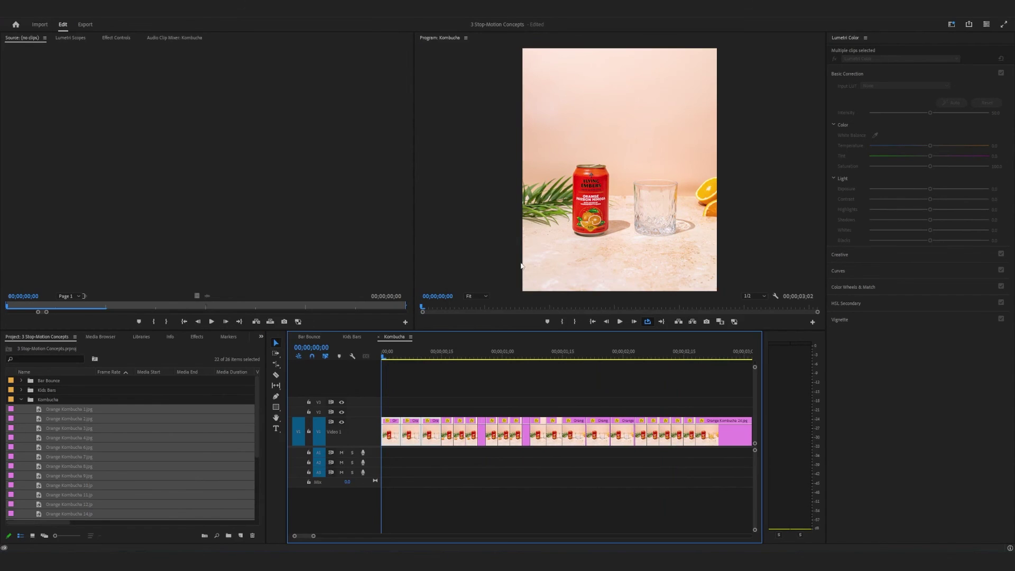
- Play the Kombucha sequence twice from the start to check the pacing of the longer opening clips
{"action": "left_click", "coordinate": [619, 321]}
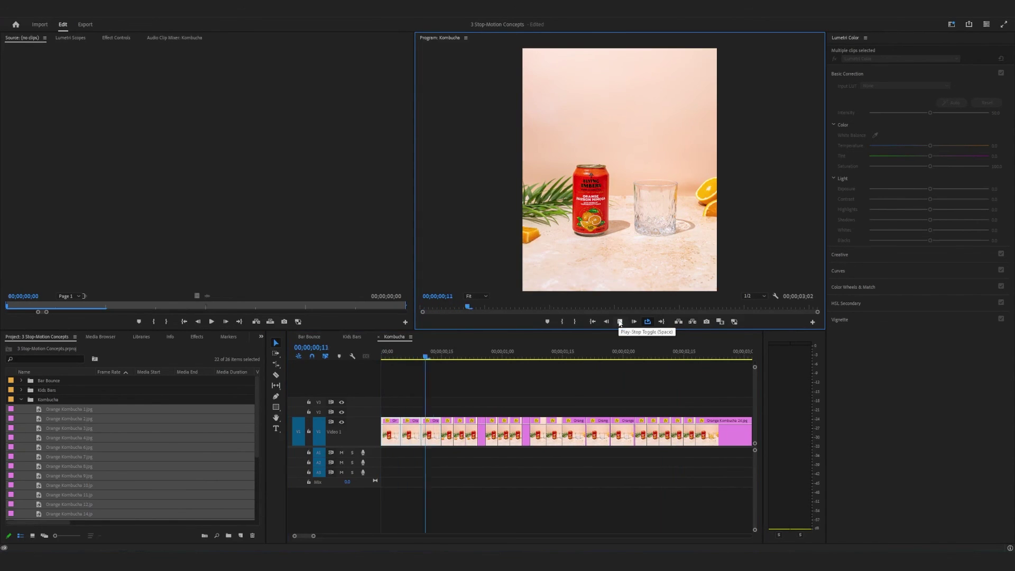
{"action": "left_click", "coordinate": [620, 321]}
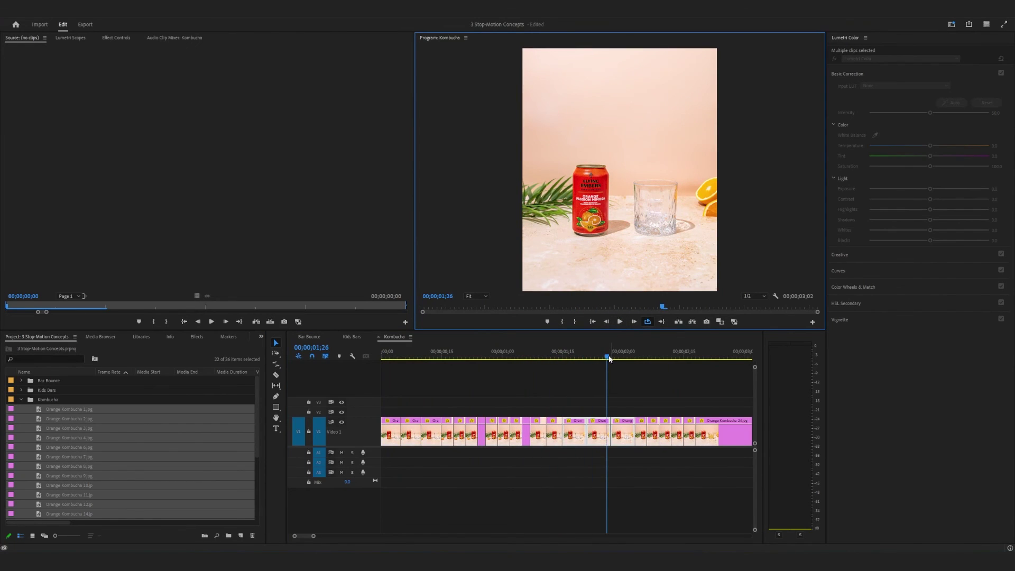
{"action": "key", "text": "Home"}
{"action": "left_click", "coordinate": [620, 322]}
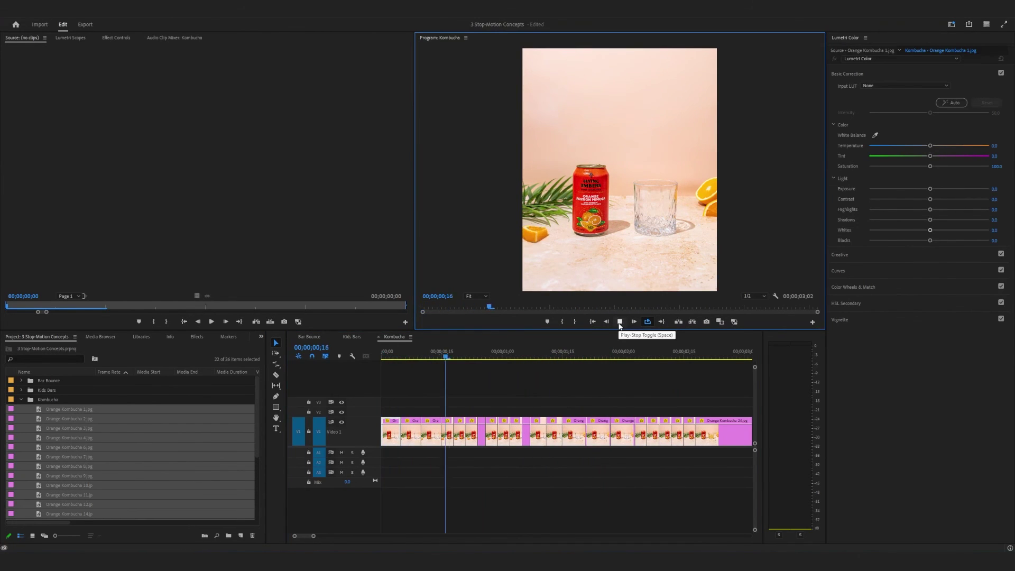
- Undo the 5-frame duration change on the three opening clips and replay the sequence from the start
{"action": "left_click", "coordinate": [435, 492]}
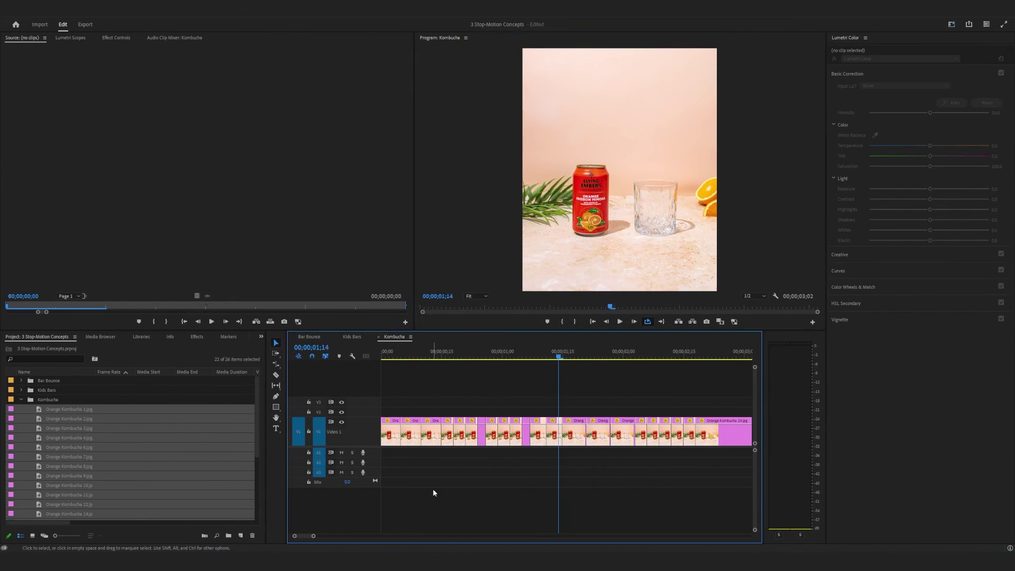
{"action": "left_click_drag", "start_coordinate": [561, 359], "coordinate": [377, 358]}
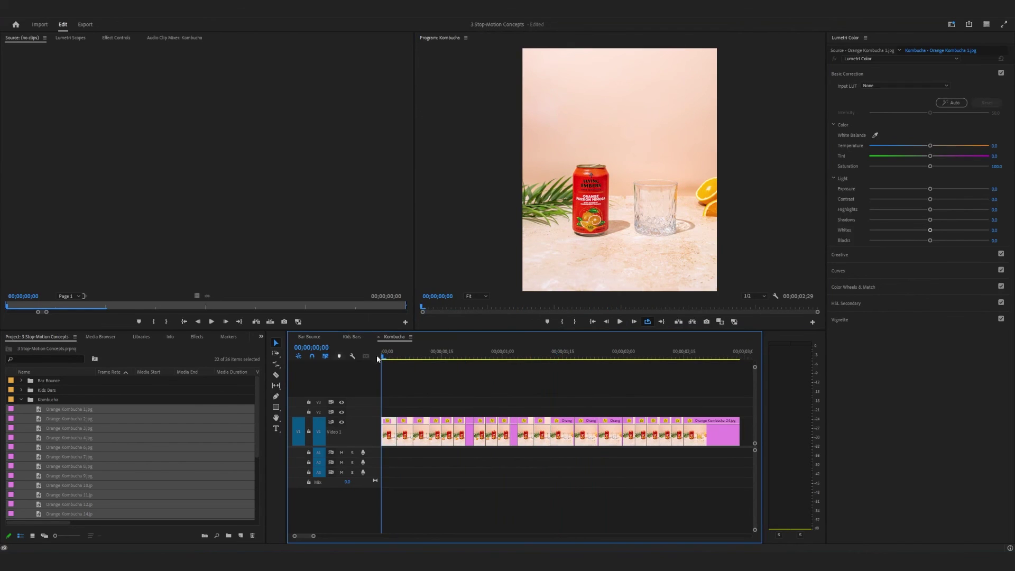
{"action": "left_click", "coordinate": [620, 323]}
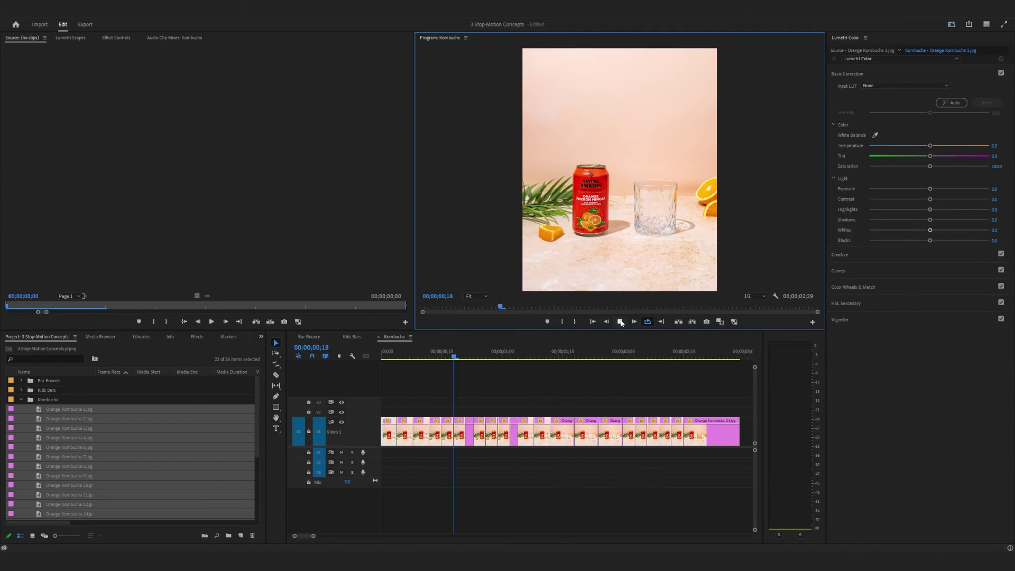